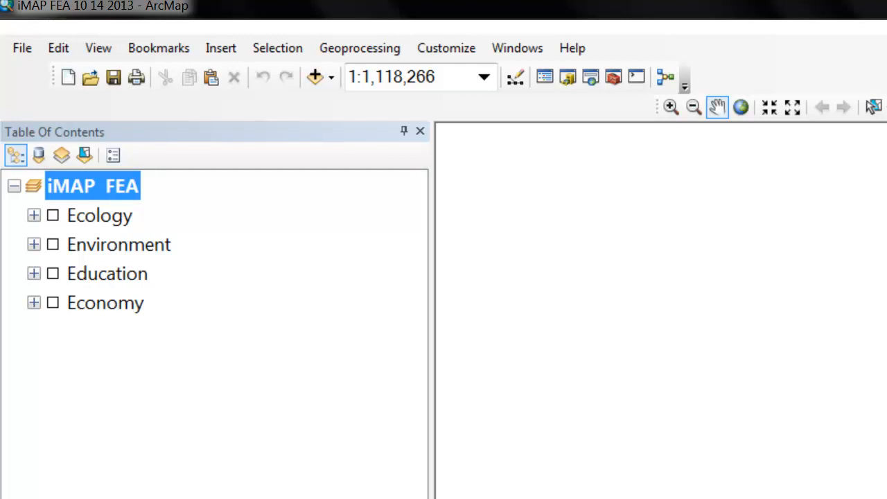
Look through the sublayers of the Ecology and Environment layer groups, collapsing each group after viewing it.
click(34, 217)
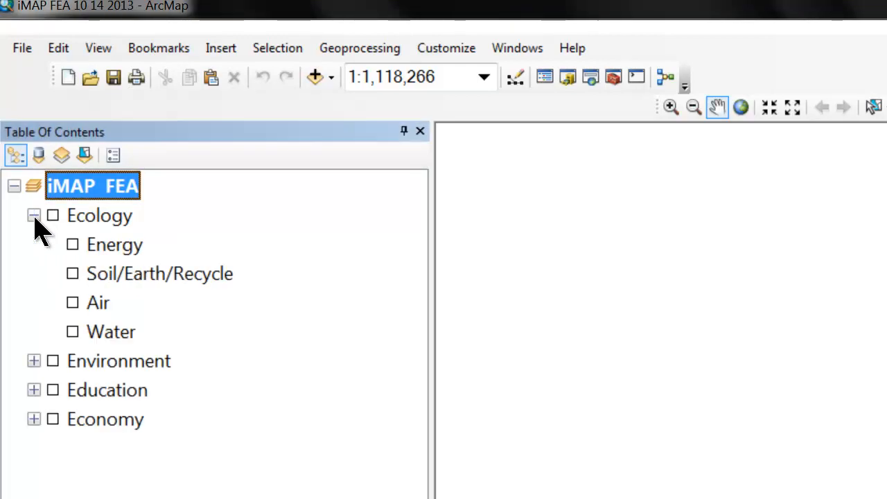
click(34, 216)
click(34, 245)
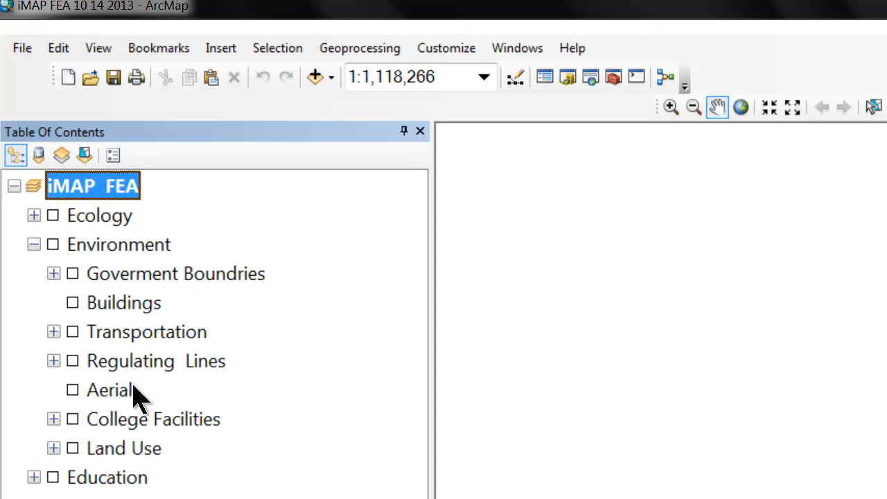
click(33, 244)
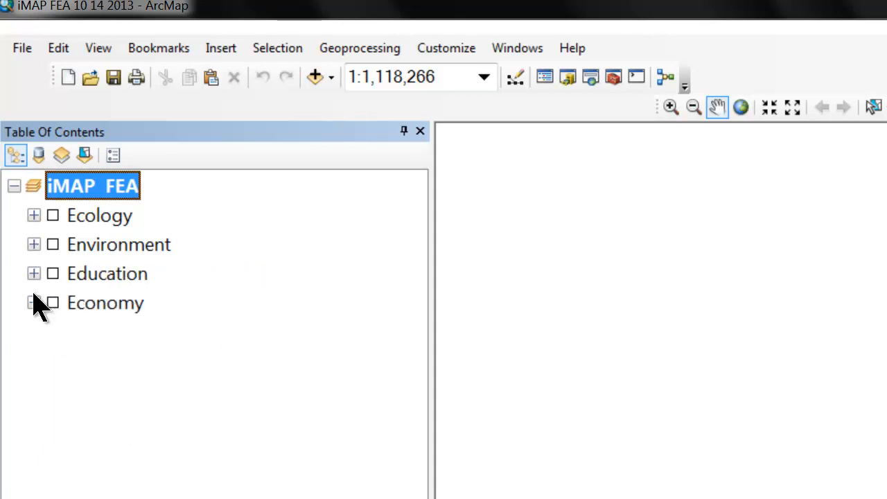
Look through the Population Assisting, Core Indicators and Attainment sublayers inside the Education group.
click(34, 274)
click(54, 303)
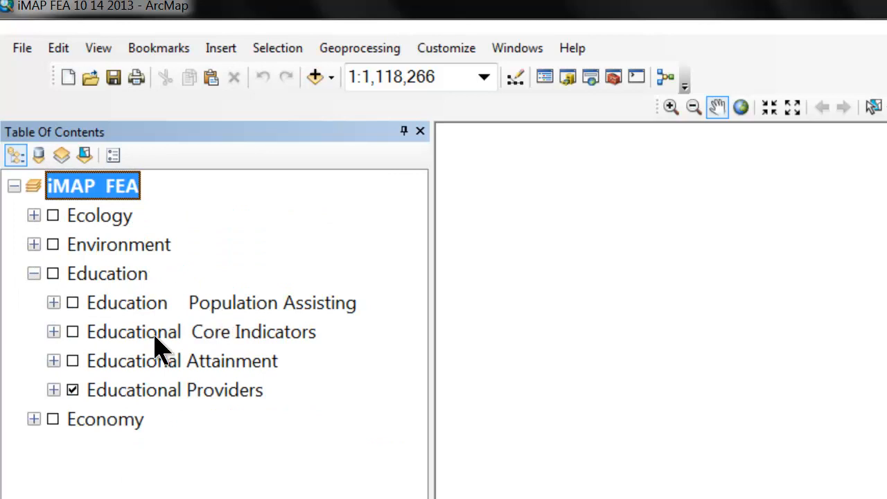
click(53, 332)
click(53, 333)
click(53, 362)
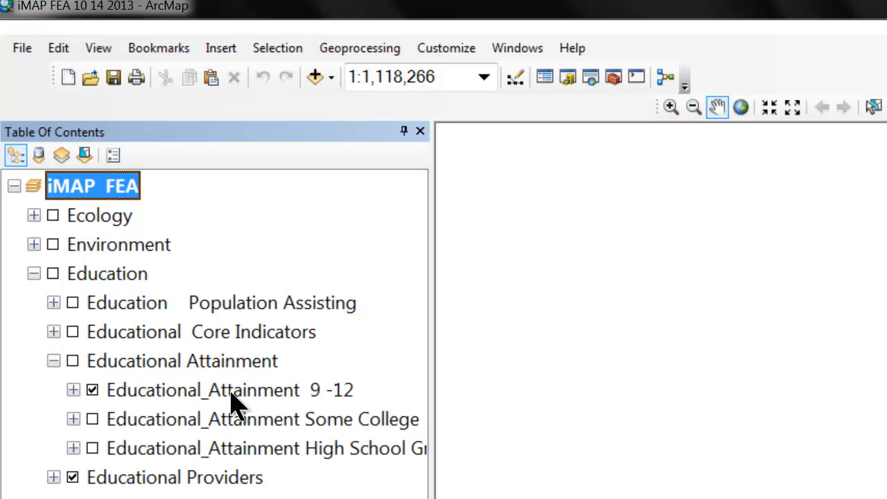
click(54, 361)
Look through Educational Providers down to the Los Angeles Community College layers, and collapse the whole Education group.
click(53, 390)
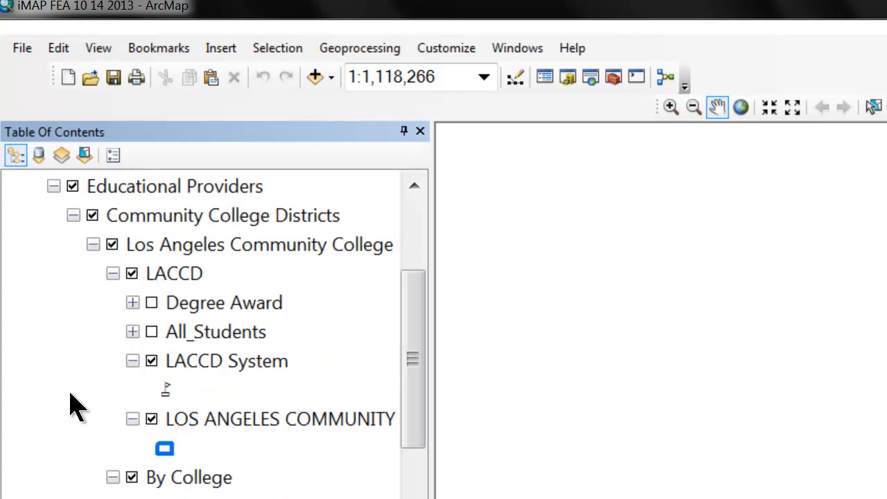
click(112, 274)
click(112, 303)
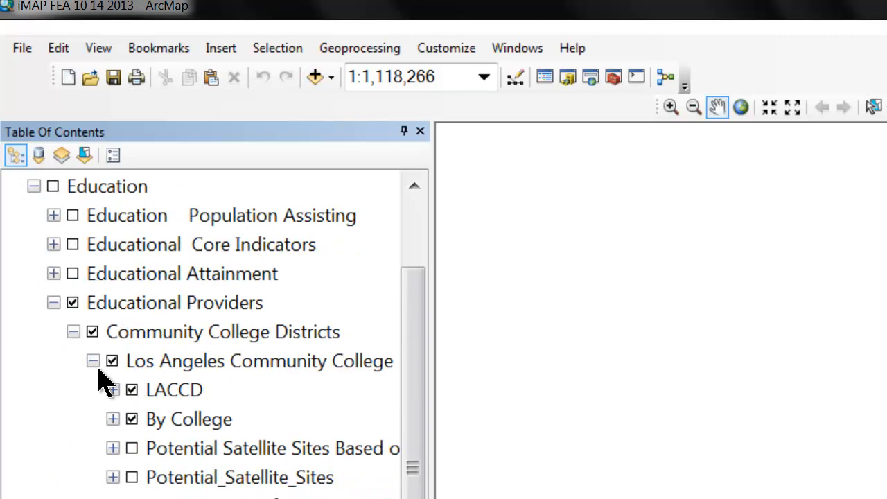
click(94, 362)
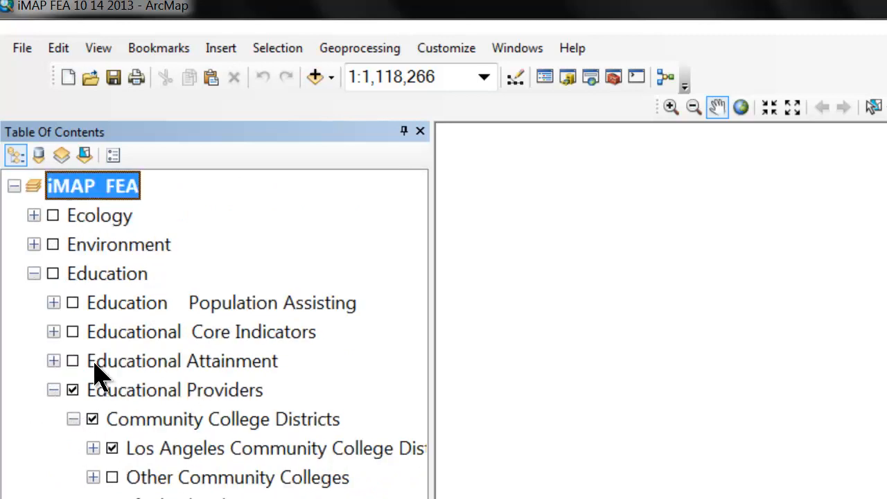
click(74, 419)
click(53, 390)
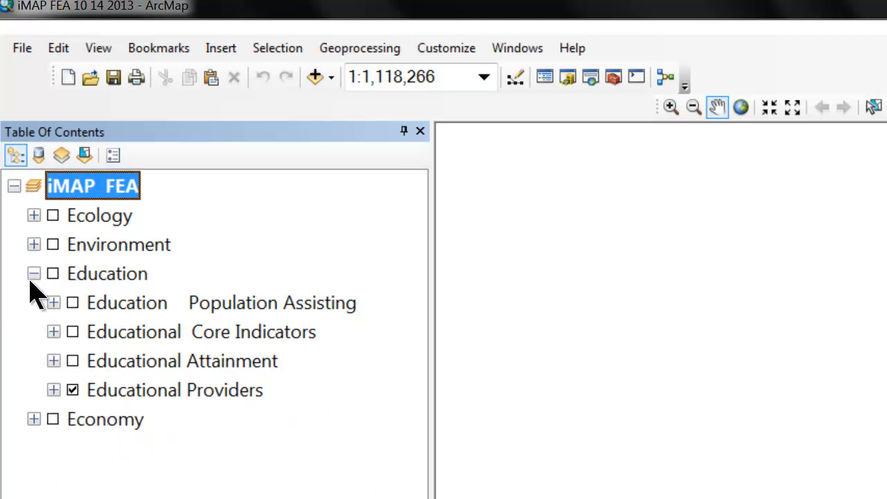
click(34, 274)
Look through the Economy group's Demographics and Business sublayers, including Business 1 digit break down, and collapse the group.
click(34, 303)
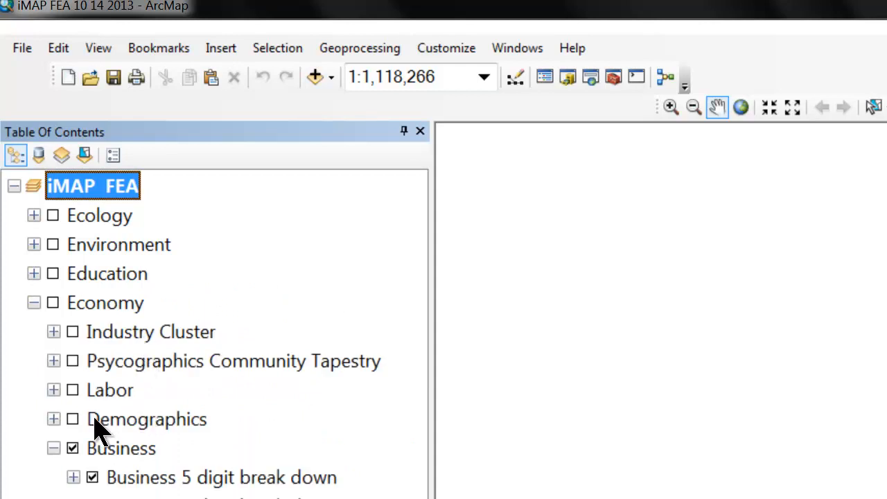
click(54, 420)
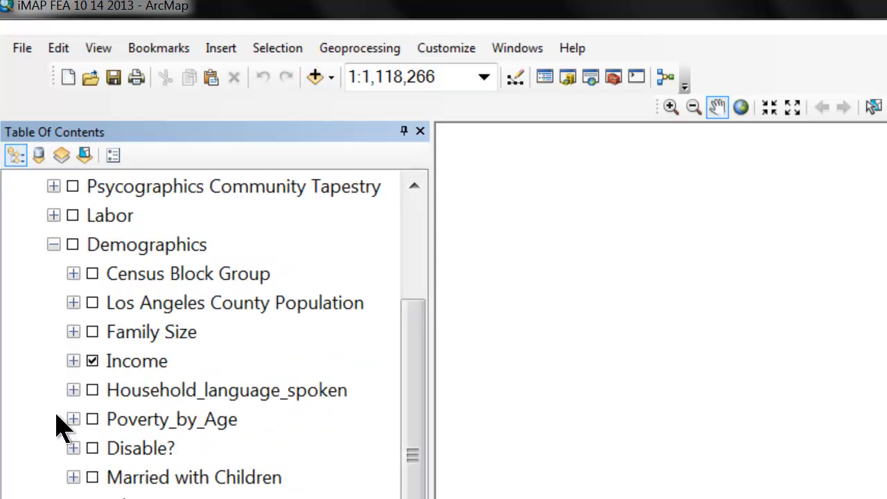
click(54, 245)
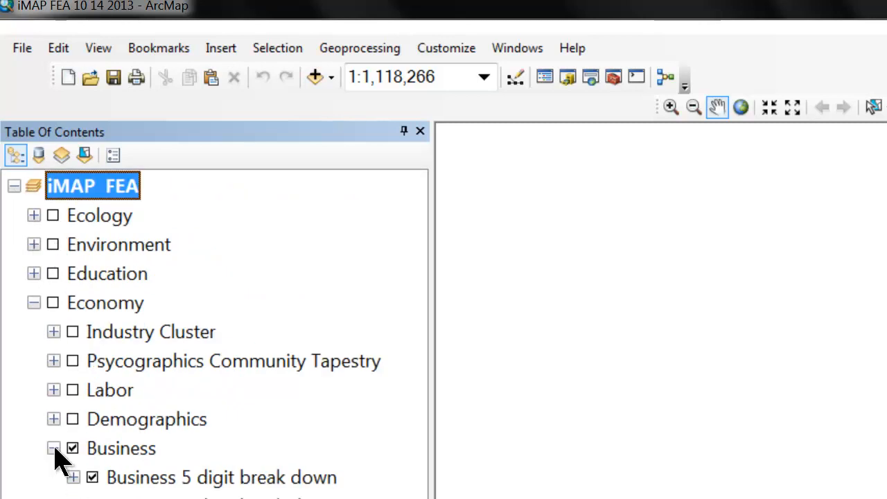
click(54, 449)
click(54, 448)
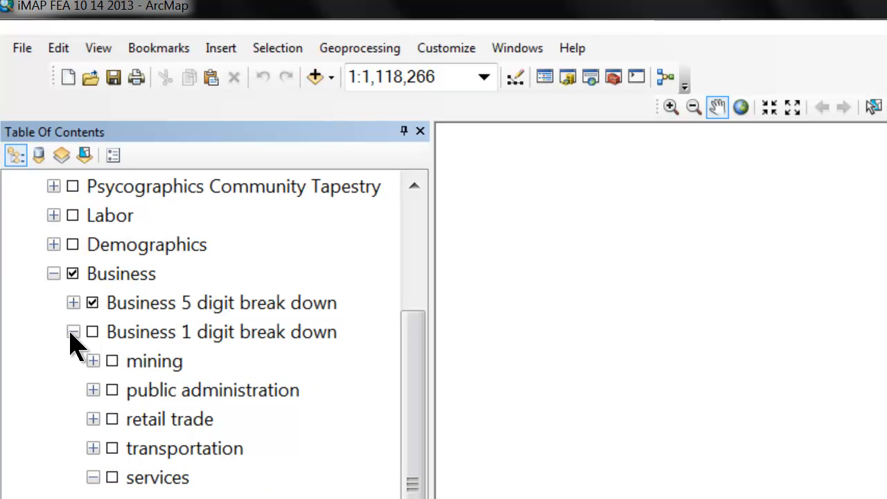
click(73, 333)
click(54, 449)
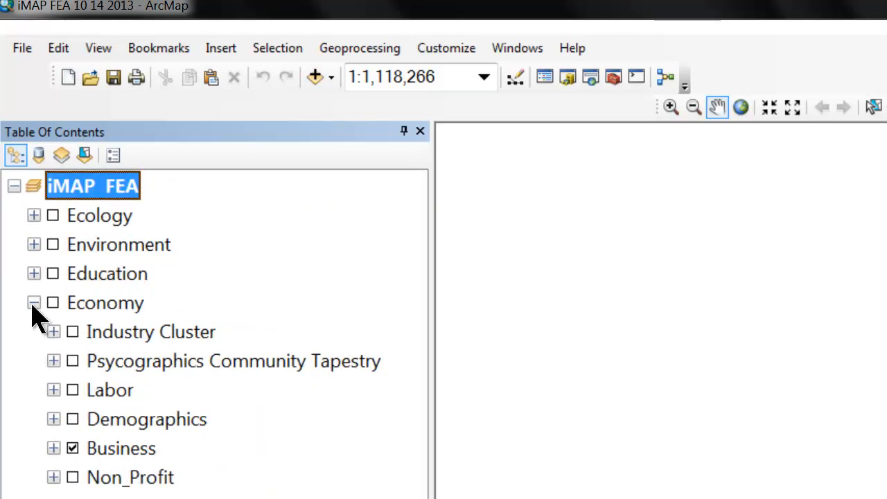
click(34, 303)
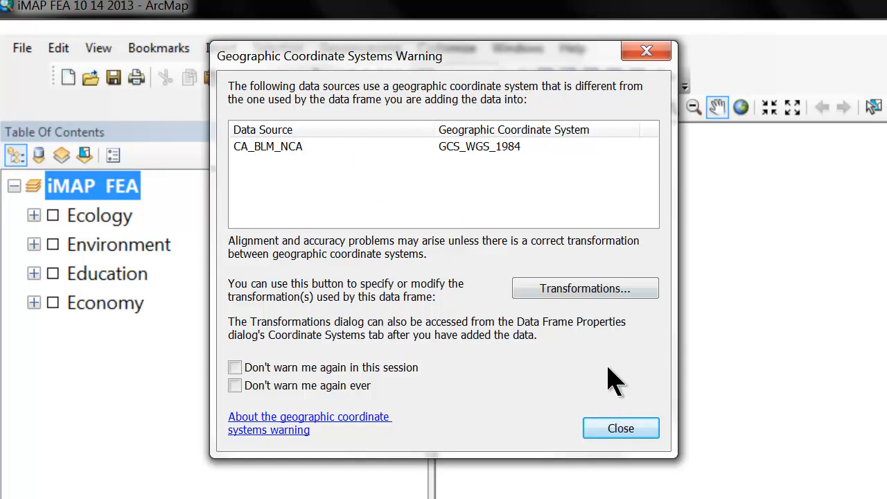
Accept the CA_BLM_NCA layer with its geographic coordinate system and examine its attribute table.
click(628, 427)
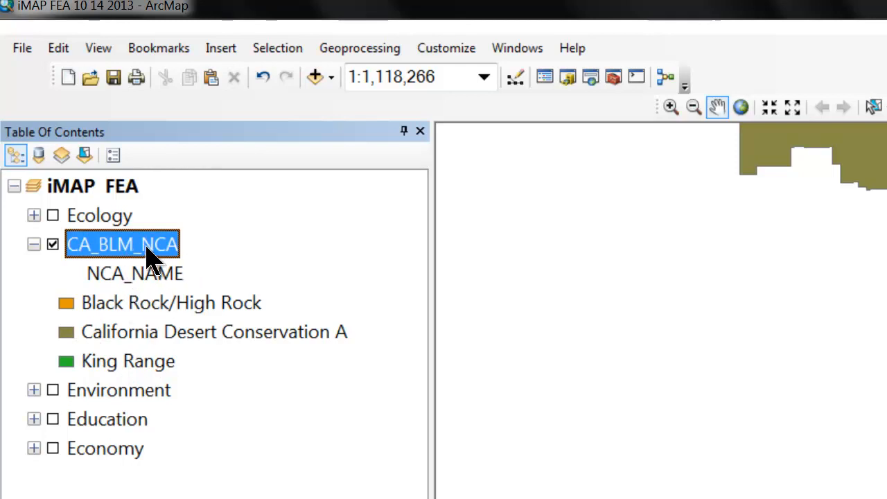
right_click(97, 244)
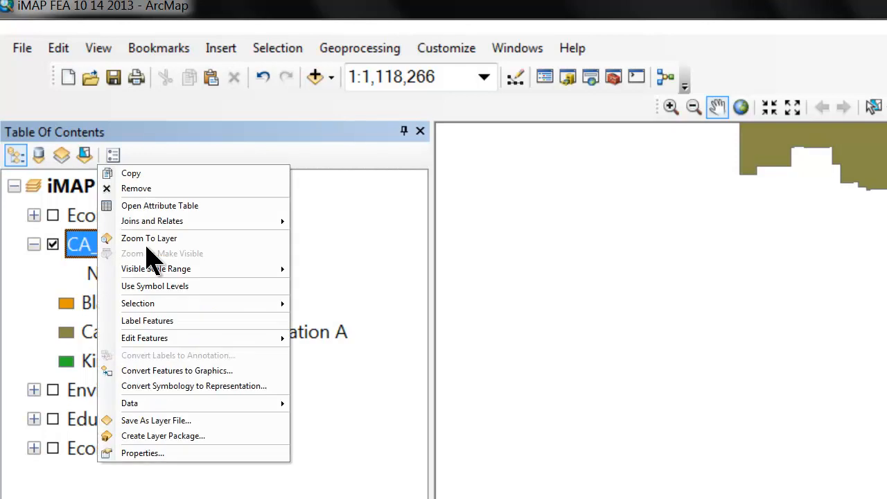
click(164, 206)
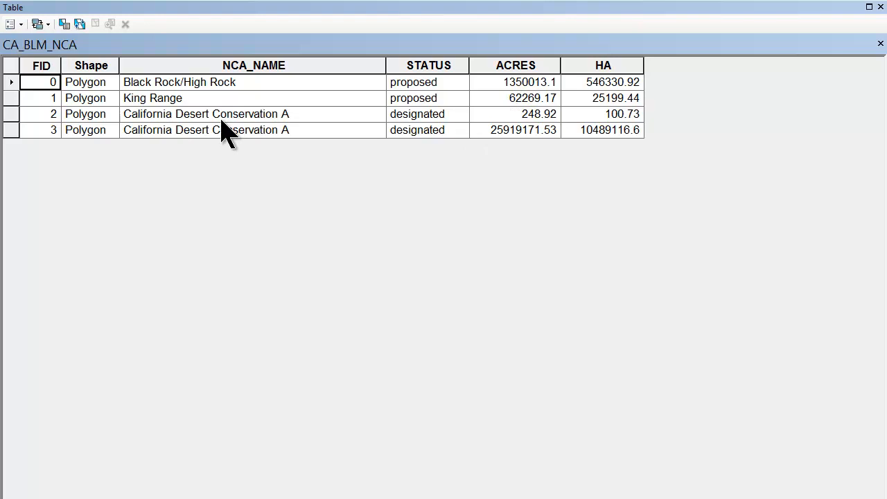
click(880, 6)
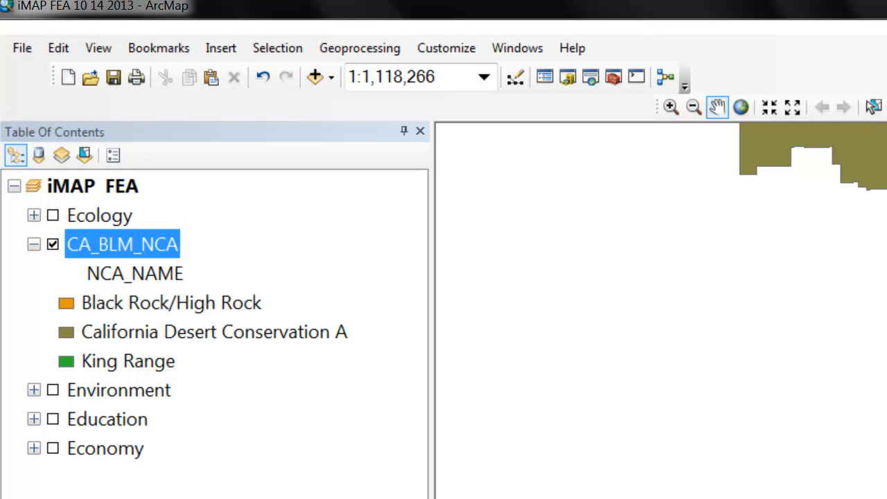
Inspect the CA_BLM_NCA conservation areas on the map and remove that layer.
click(741, 107)
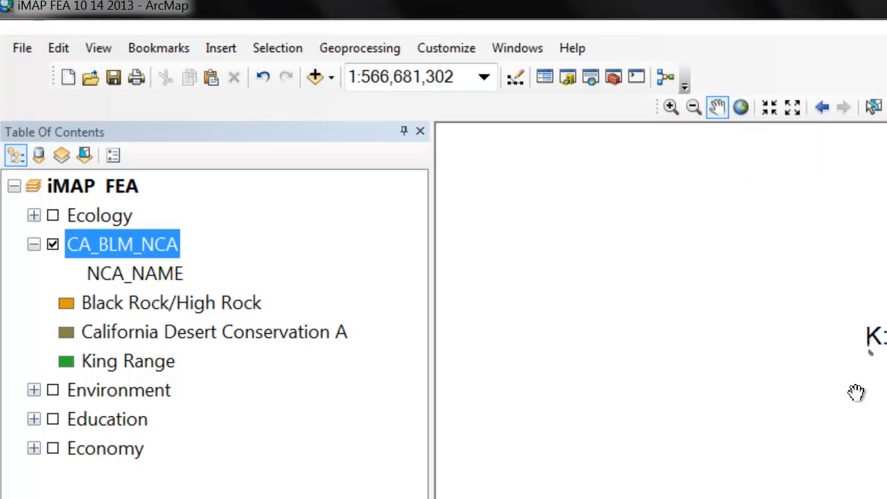
click(671, 107)
drag(884, 361, 866, 347)
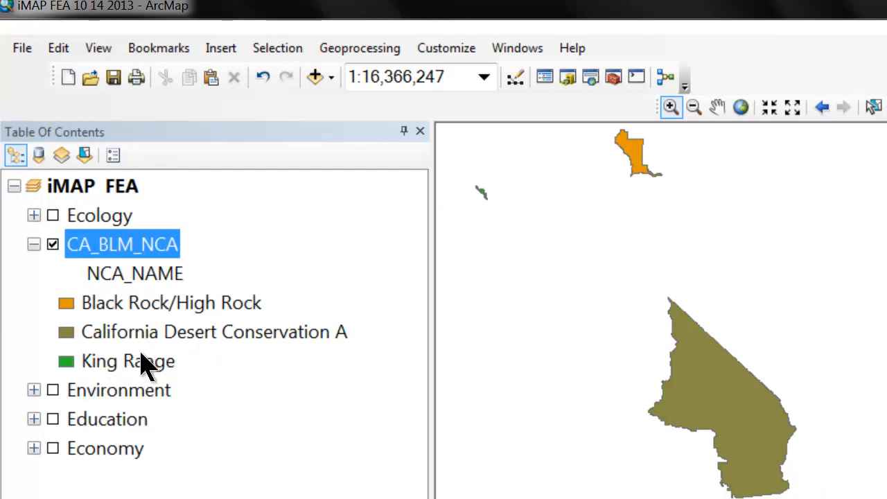
right_click(106, 251)
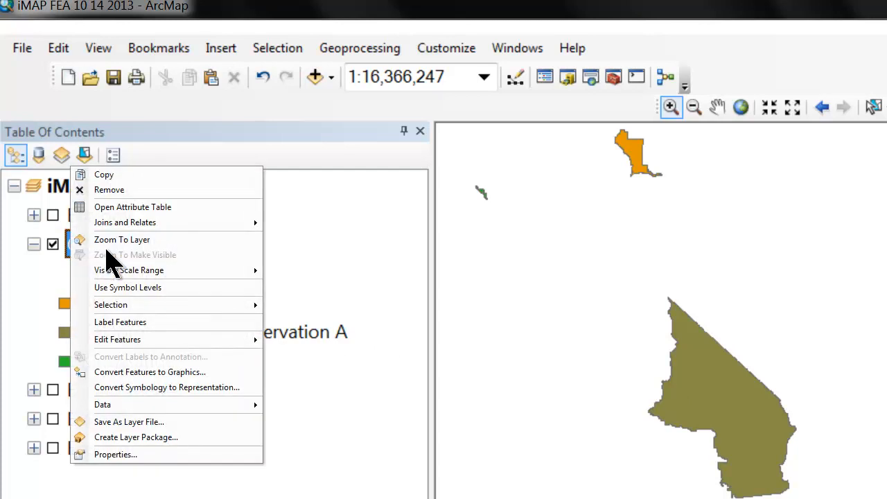
click(165, 189)
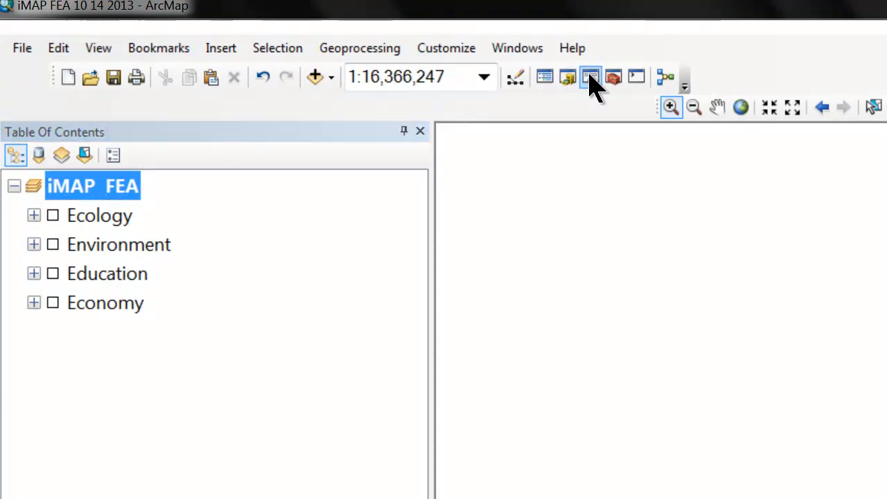
Open the Los Angeles River Park Suitability web map, saving the changes to iMAP FEA 10 14 2013.
drag(886, 304, 881, 303)
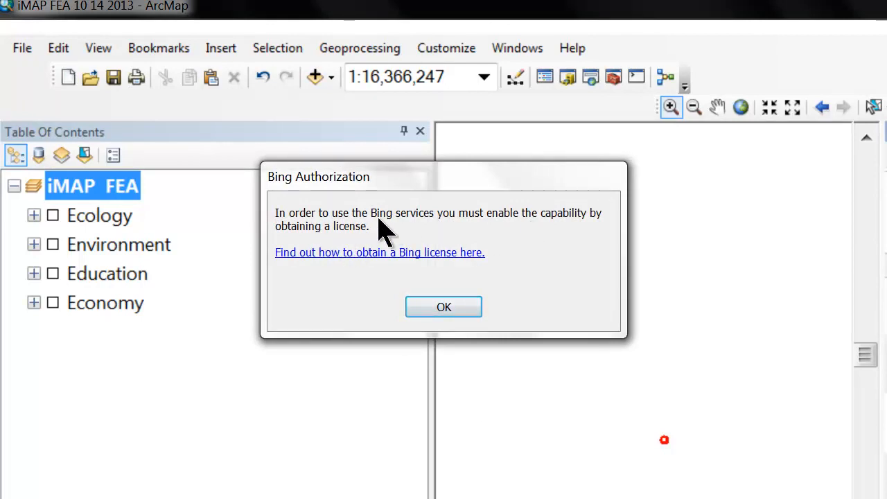
click(445, 308)
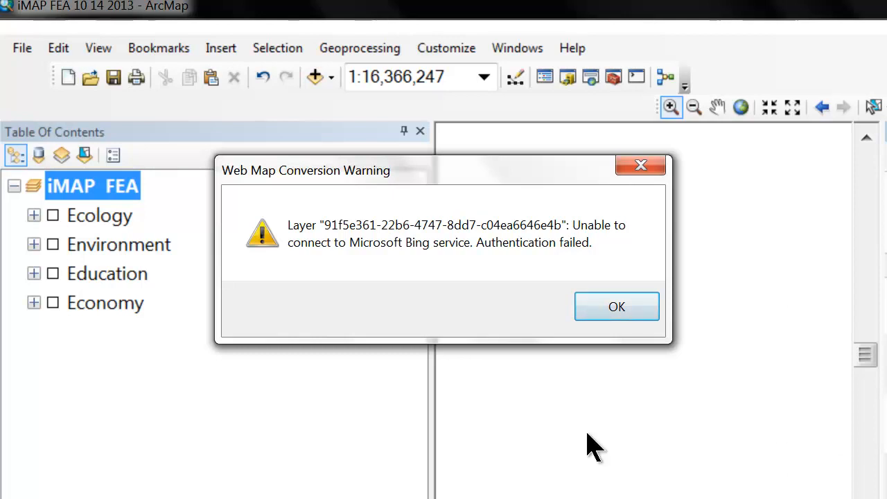
click(627, 320)
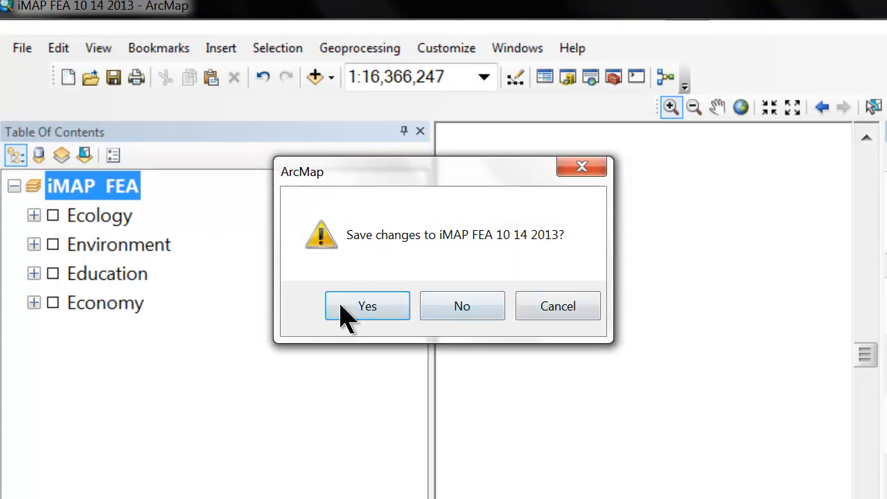
click(386, 300)
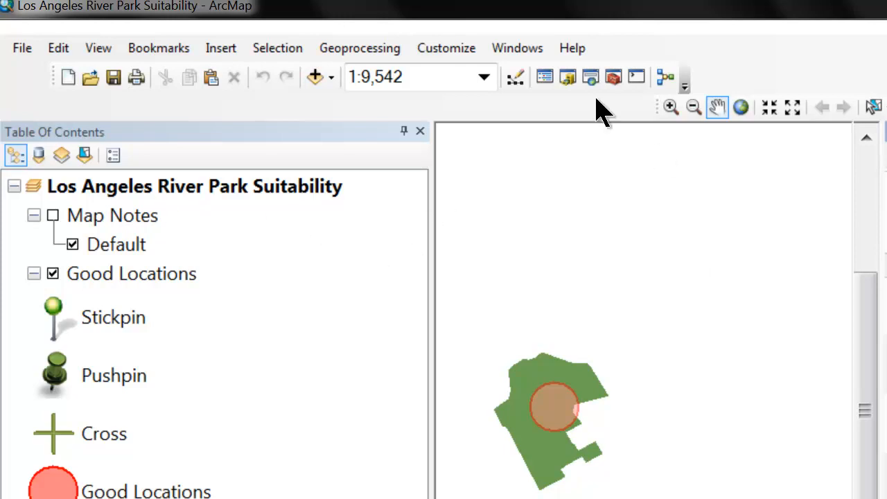
Examine the park and the Good Locations marker at the map's full extent and nearby scales.
click(742, 107)
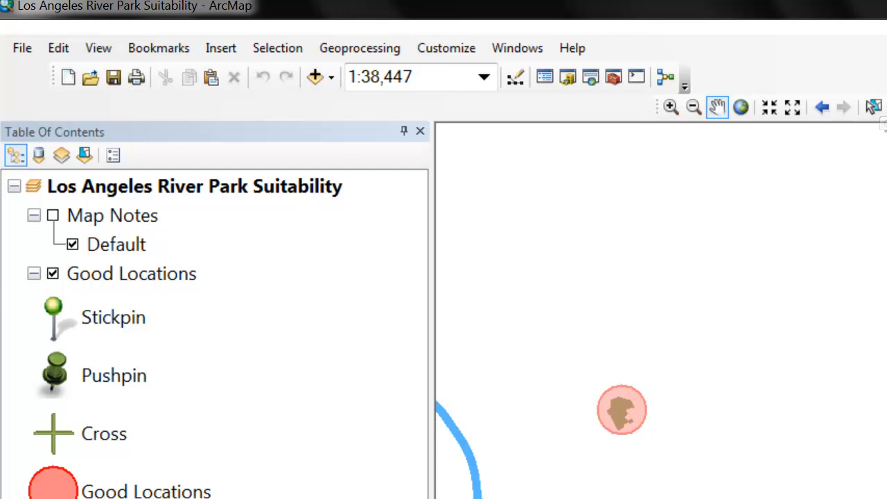
click(740, 108)
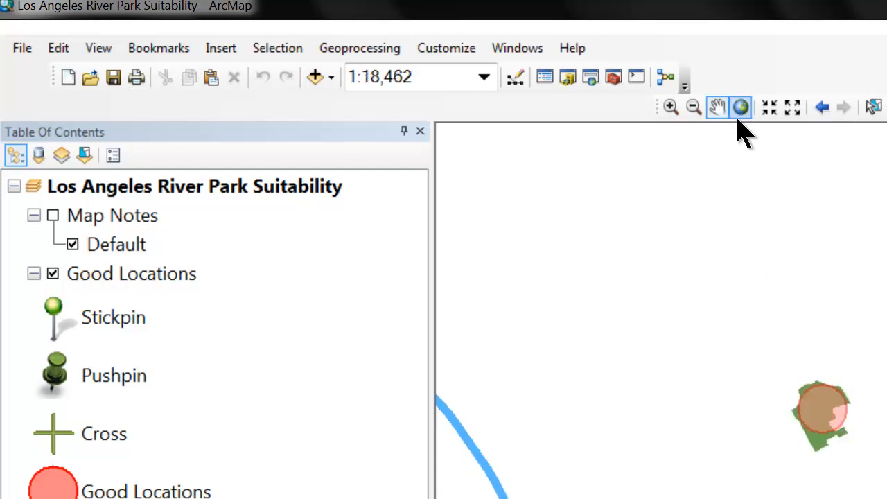
scroll(814, 416, up, 2)
scroll(811, 436, down, 3)
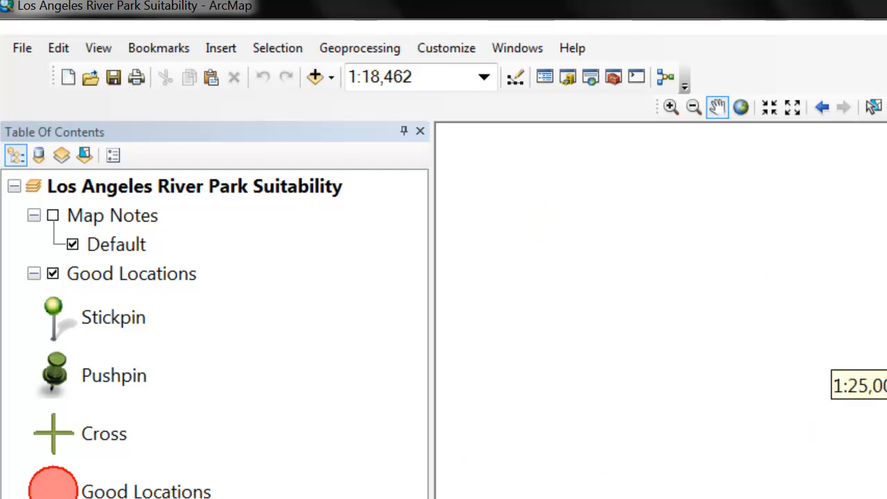
click(741, 109)
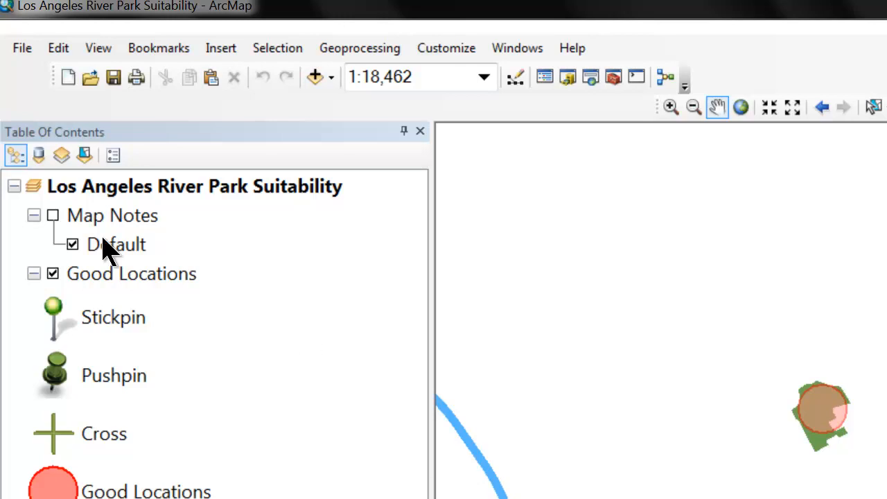
Examine the Good Locations along the river at a scale of 1:500,000 and select the Good Locations layer.
click(693, 108)
click(821, 466)
click(820, 467)
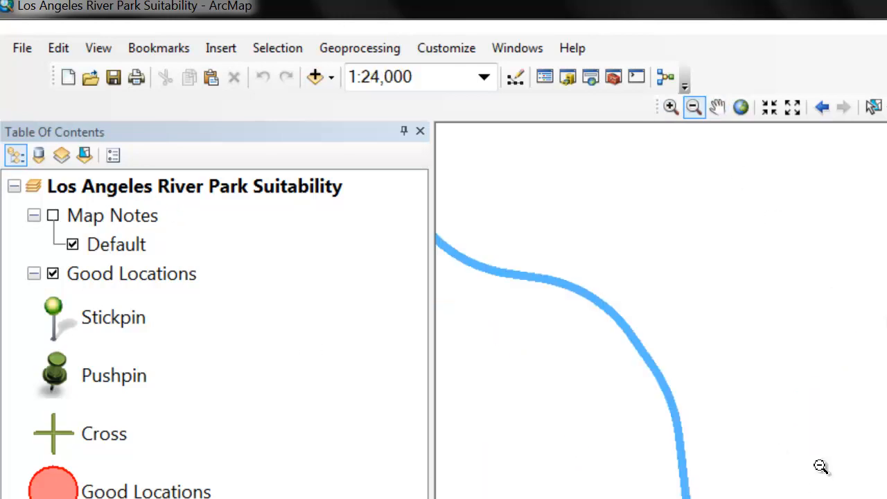
click(820, 467)
click(808, 472)
click(821, 466)
click(822, 428)
click(766, 410)
click(853, 336)
click(855, 337)
click(885, 317)
click(880, 333)
click(685, 497)
click(795, 491)
click(792, 365)
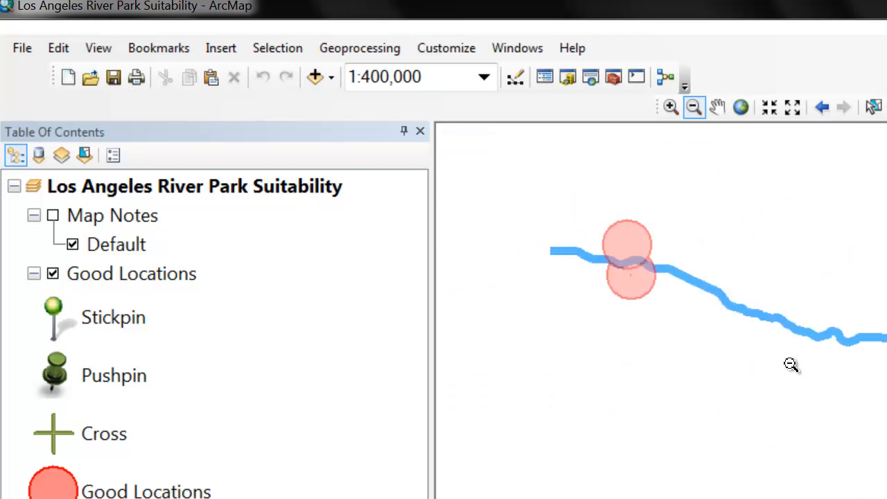
click(717, 384)
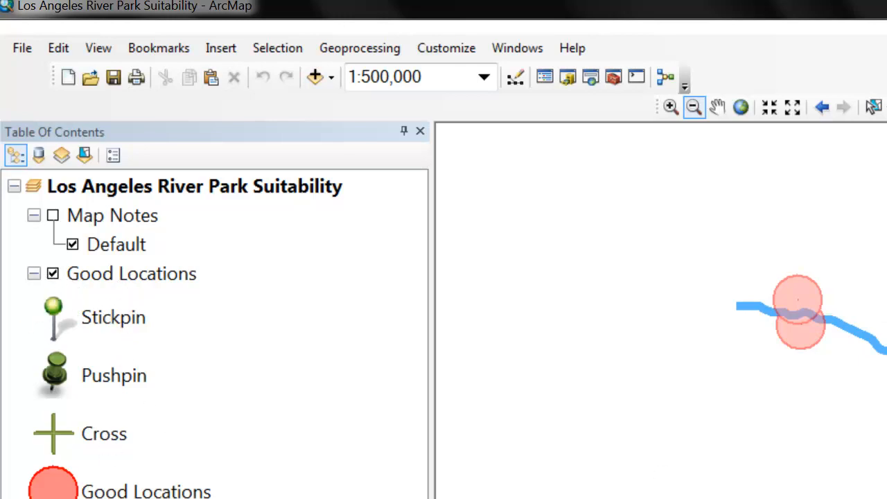
click(145, 273)
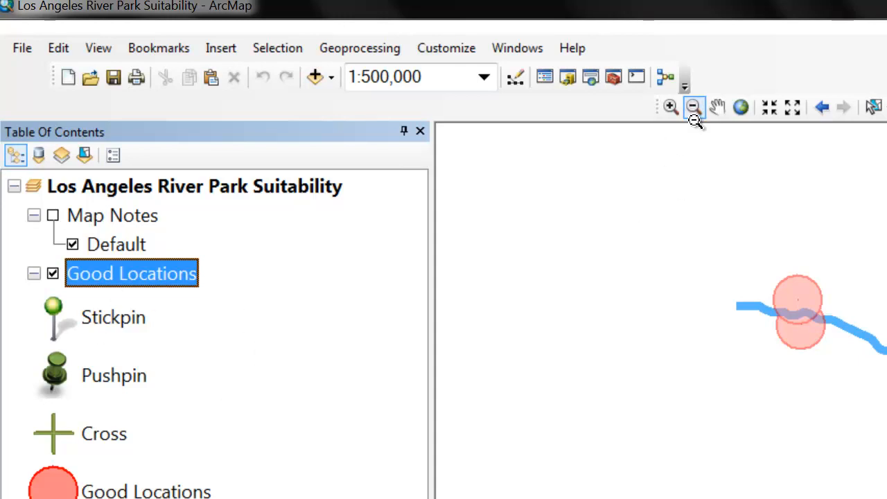
Review the attribute table of the Good Locations layer, including the location descriptions, and close it.
right_click(147, 276)
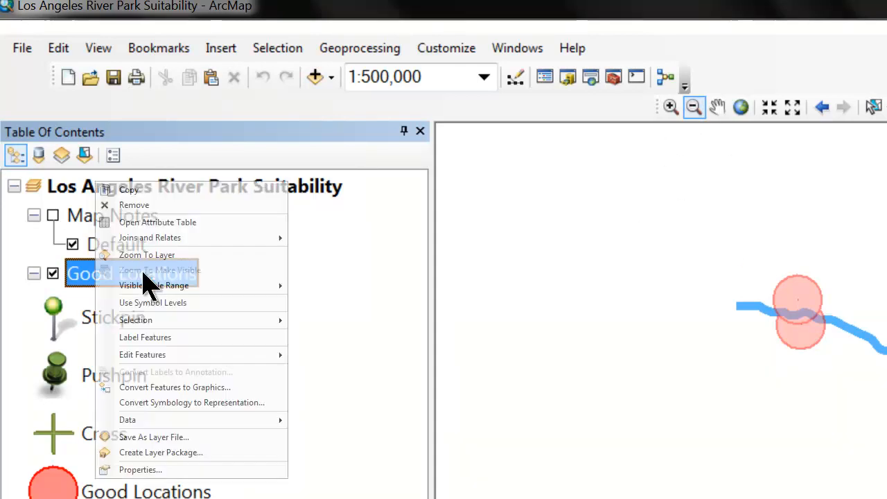
click(160, 222)
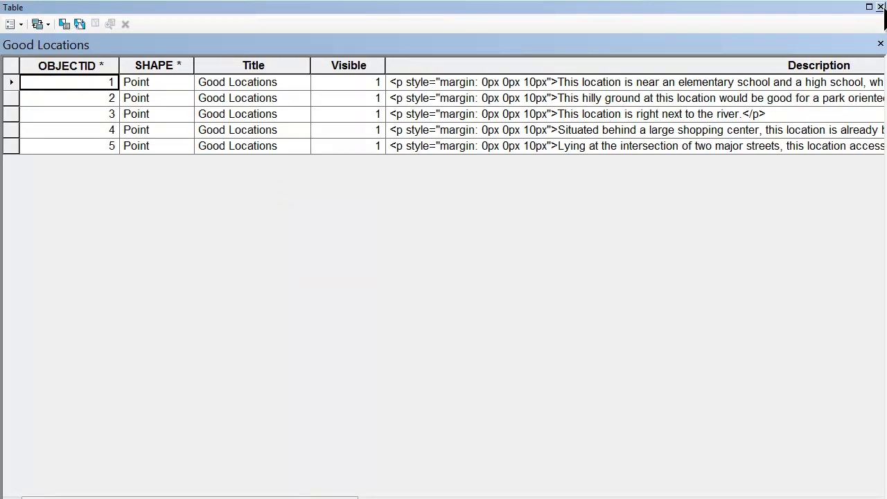
click(881, 7)
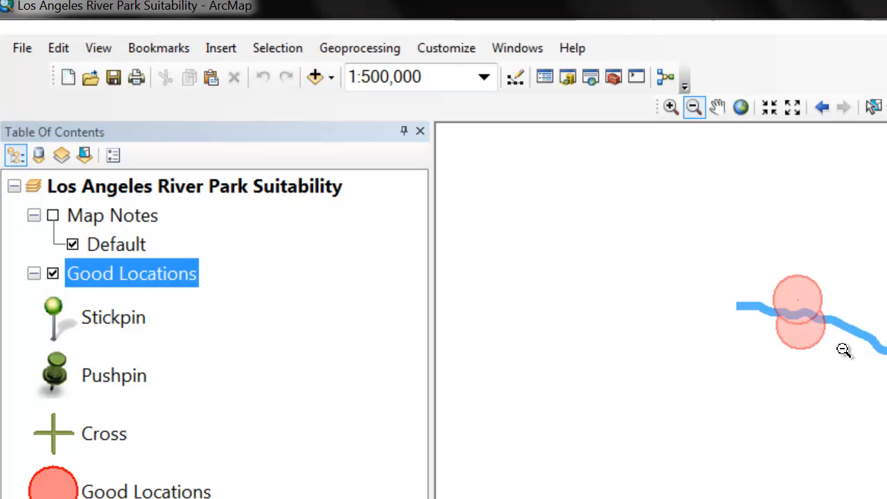
View the available colours for the Good Locations circle symbol and leave its colour as is.
click(132, 491)
click(132, 491)
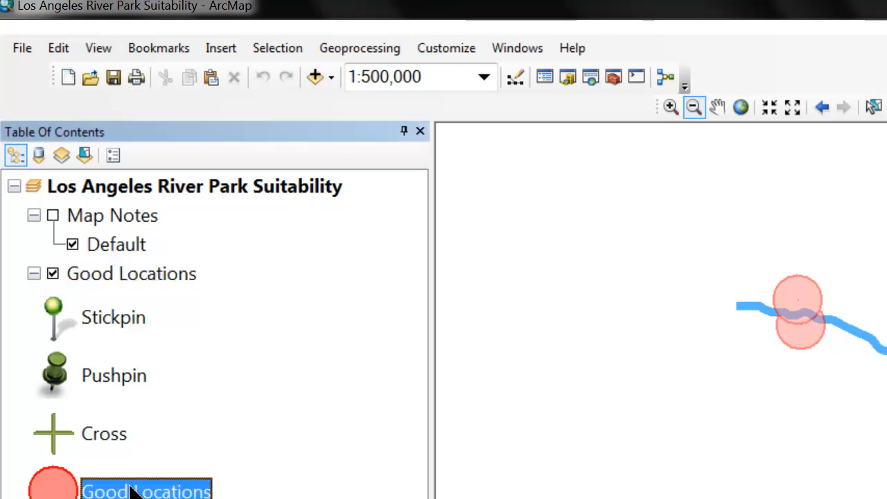
right_click(59, 492)
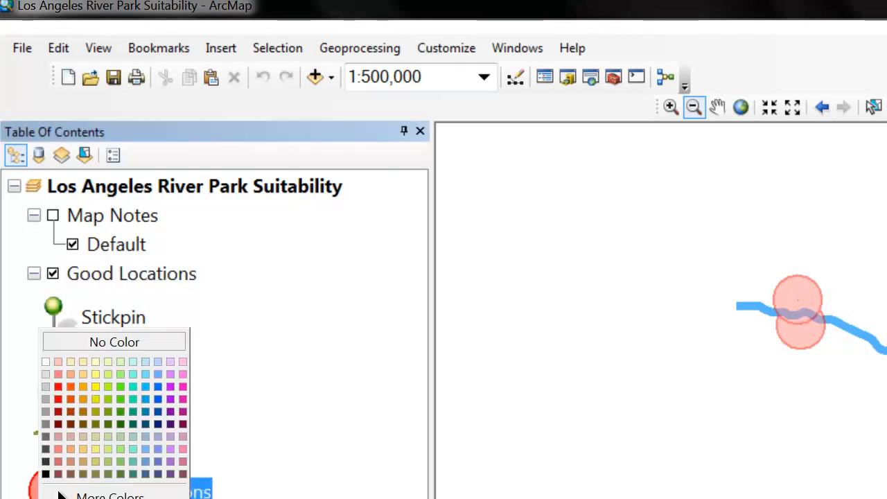
click(399, 386)
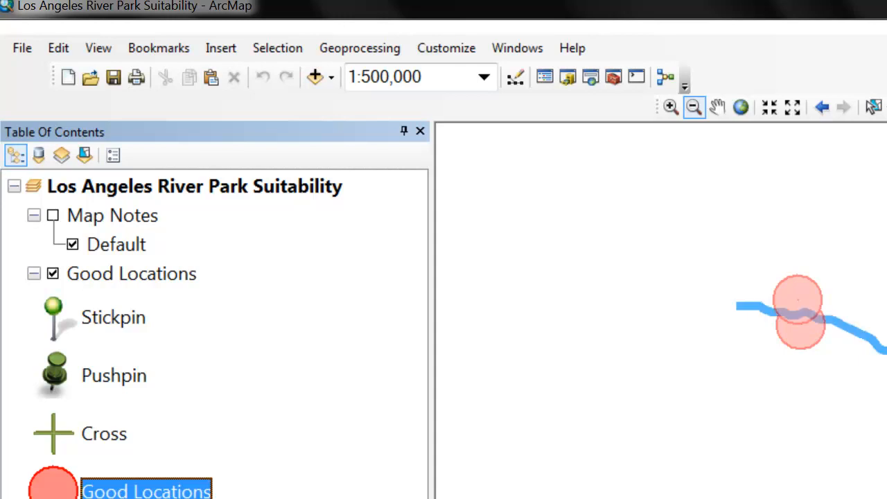
key(Return)
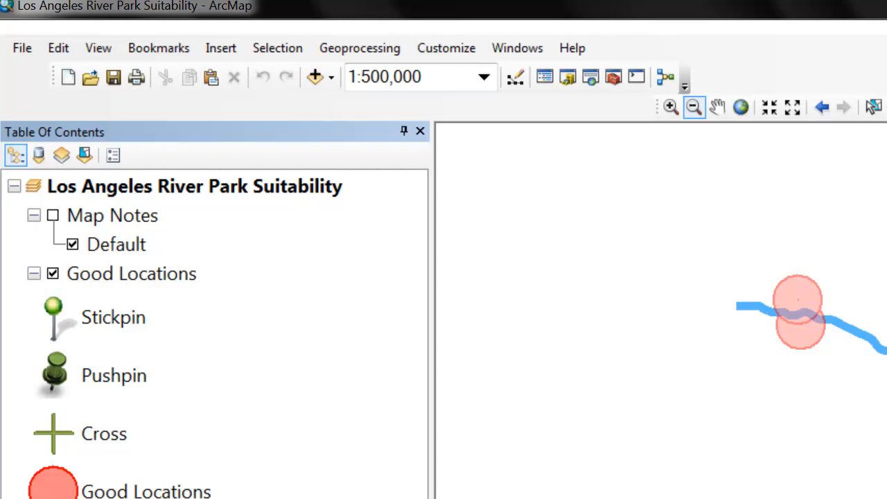
Review the Grids, Feature Cache and Data Frame properties of the Los Angeles River Park Suitability data frame.
click(252, 186)
right_click(252, 186)
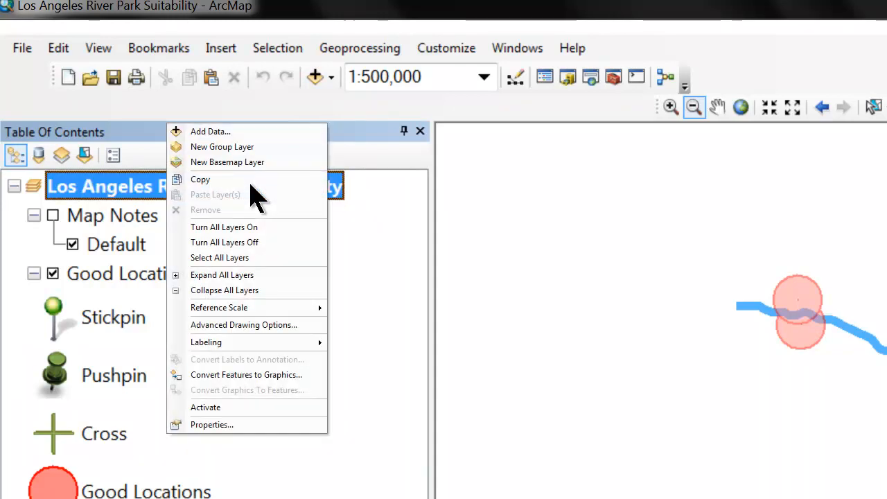
click(253, 425)
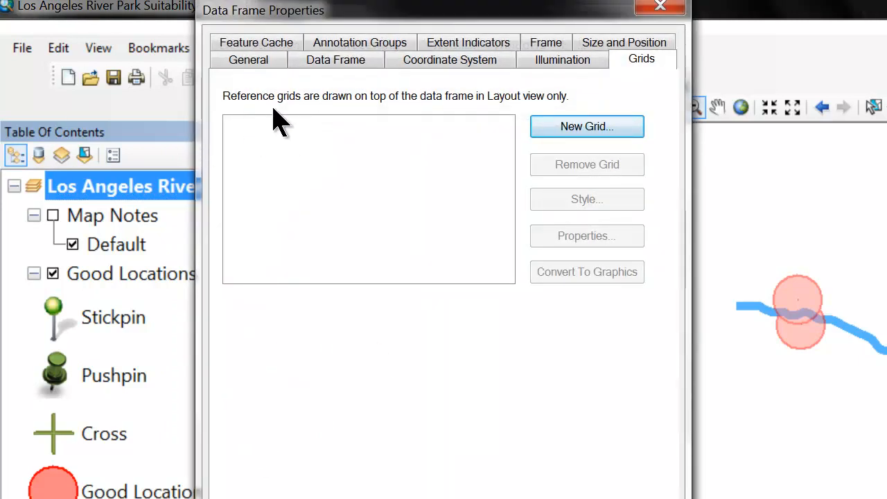
click(236, 44)
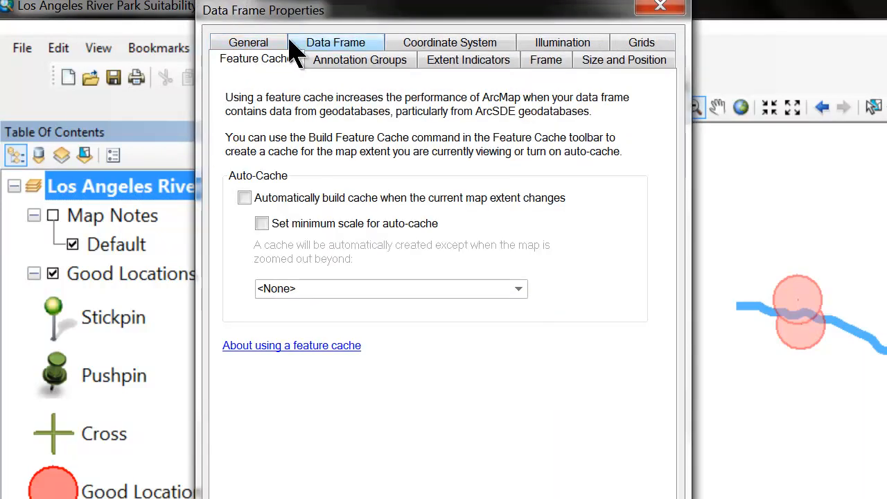
click(316, 42)
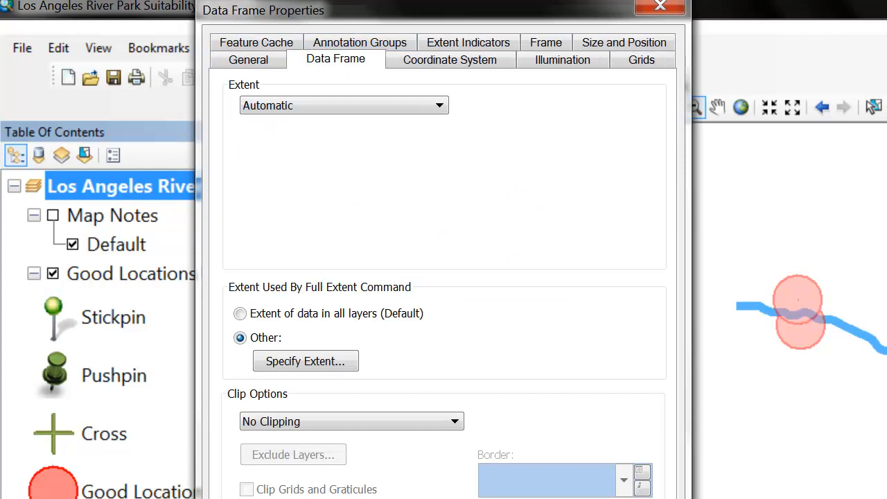
key(Escape)
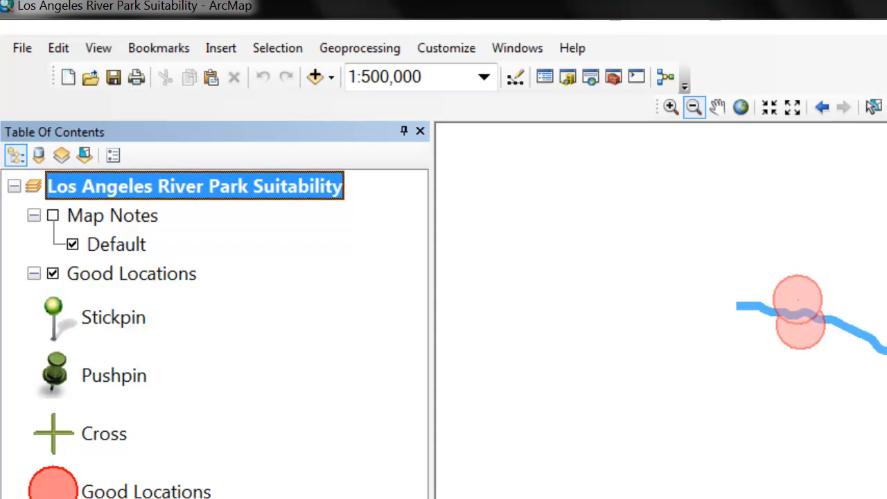
Close Los Angeles River Park Suitability without saving, restart ArcMap 10.2 and open the iMAP FEA 10 14 2013 map.
key(alt+F4)
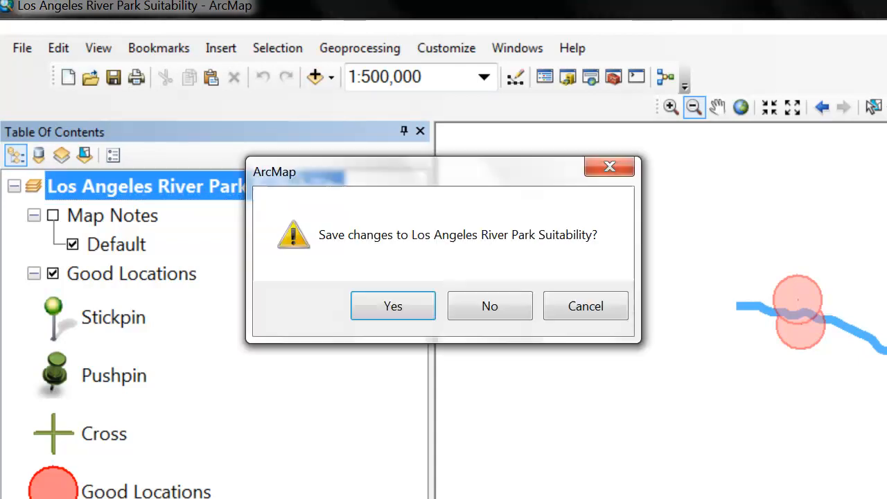
click(510, 312)
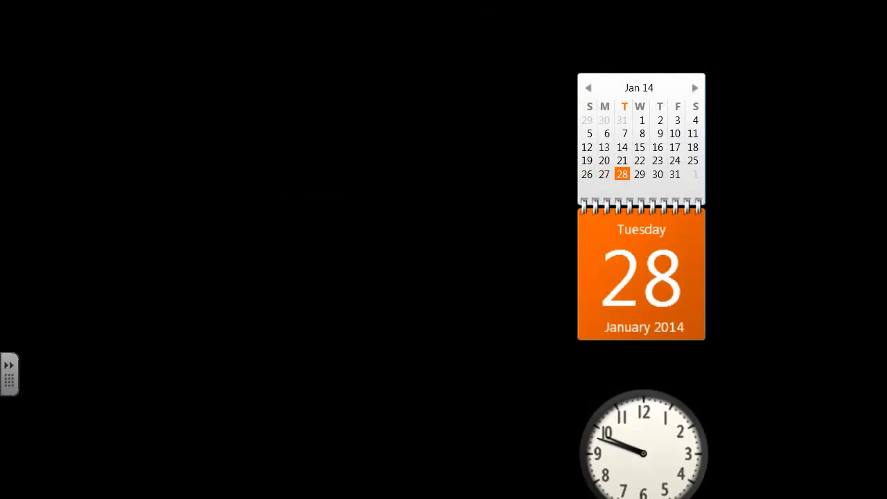
key(super)
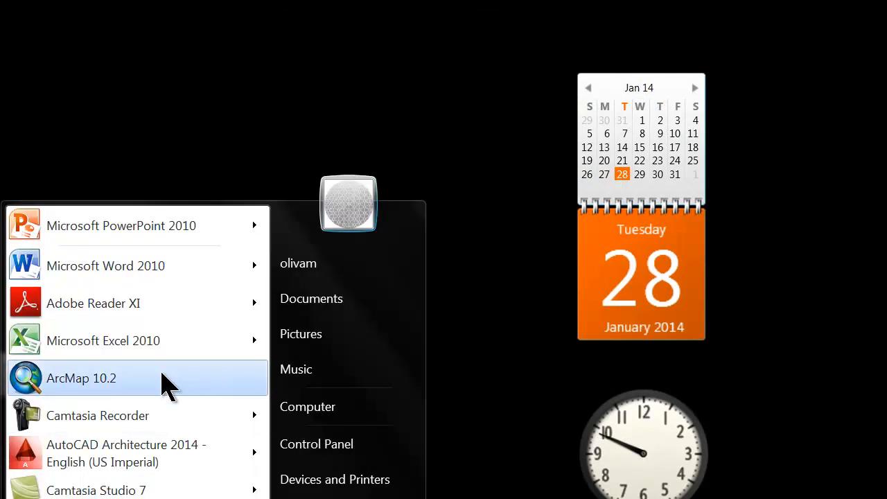
click(164, 384)
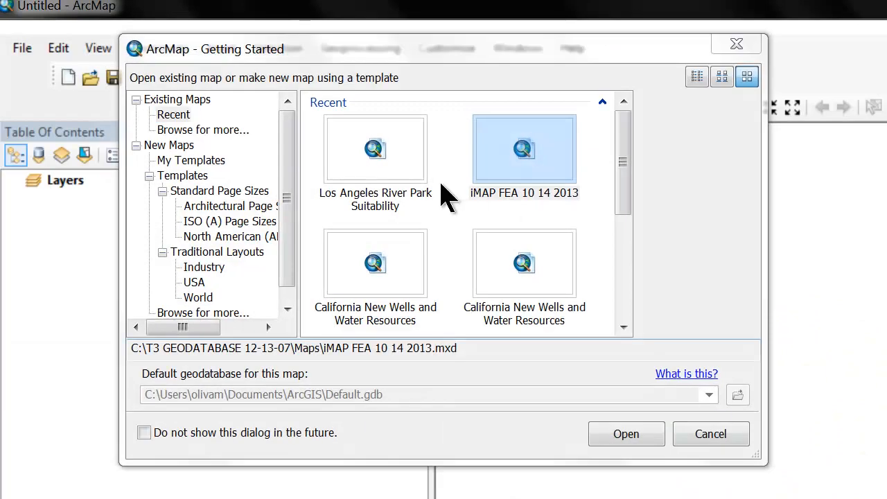
click(627, 434)
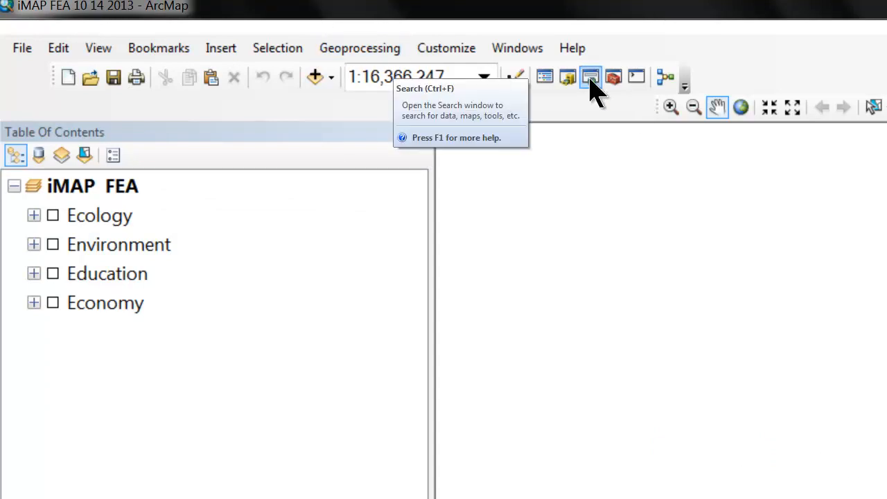
Find the Pvt_Flow layer with Search and add it to iMAP FEA, accepting its differing geographic coordinate system.
click(591, 77)
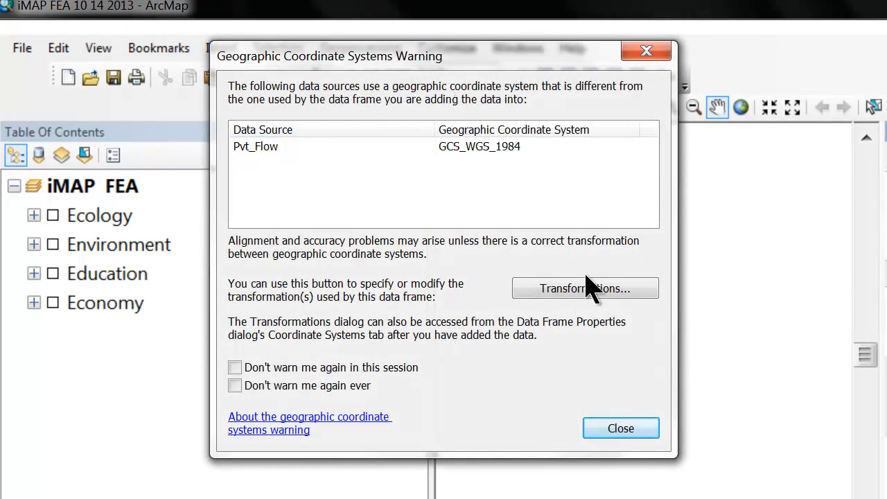
key(Return)
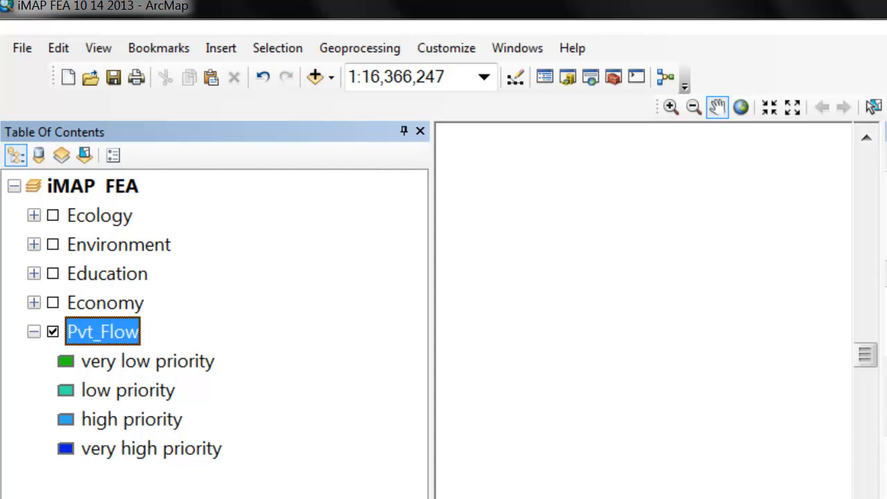
Examine the Pvt_Flow priority areas at the layer's extent and at a scale of 1:5,000,000.
click(742, 108)
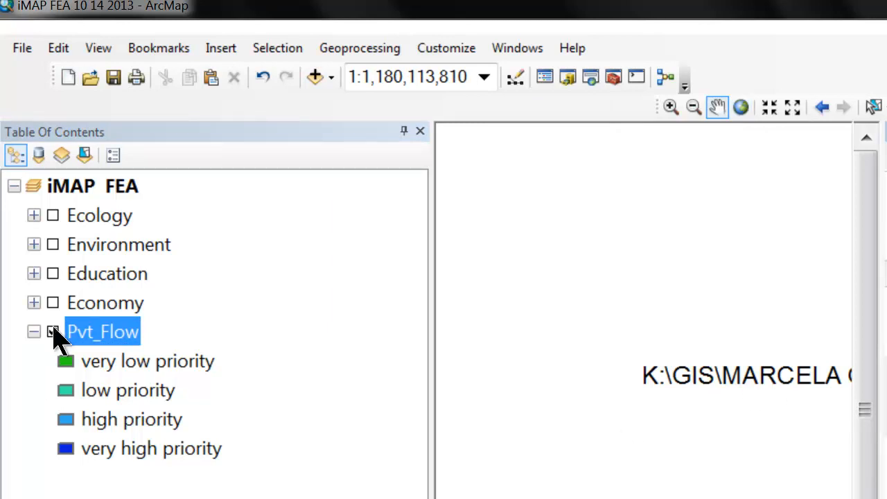
right_click(99, 336)
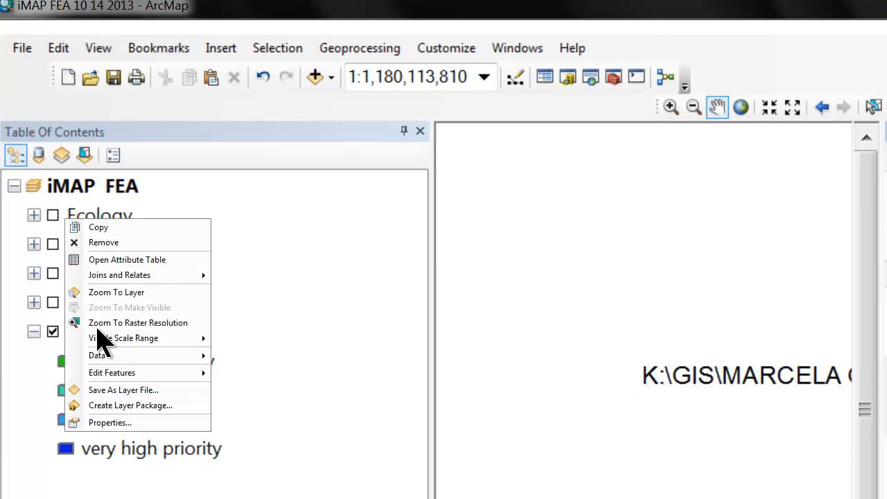
click(141, 292)
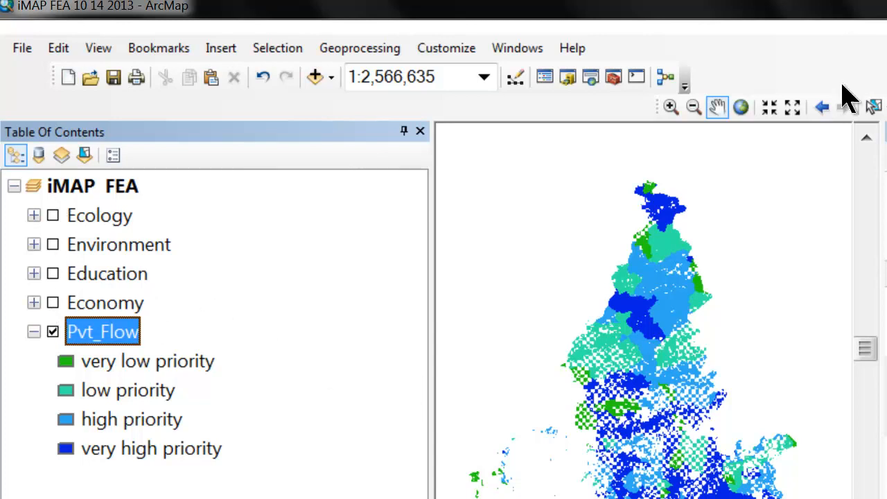
click(694, 106)
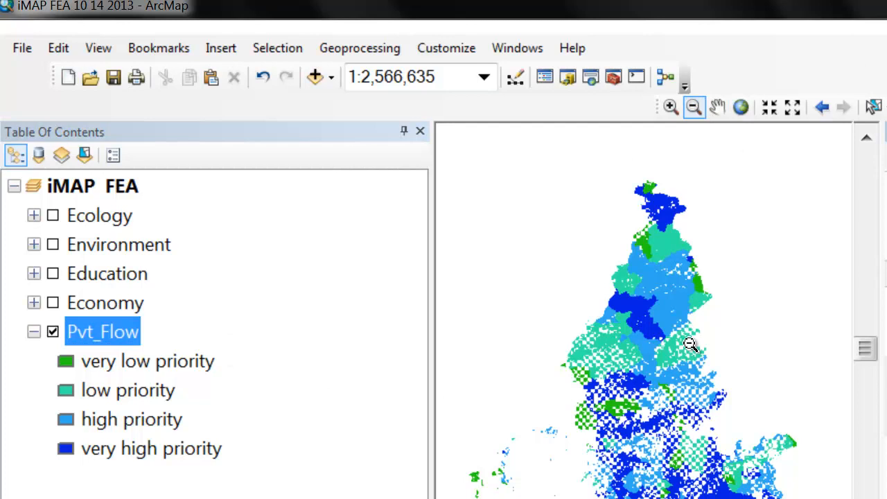
click(671, 410)
click(671, 410)
click(624, 470)
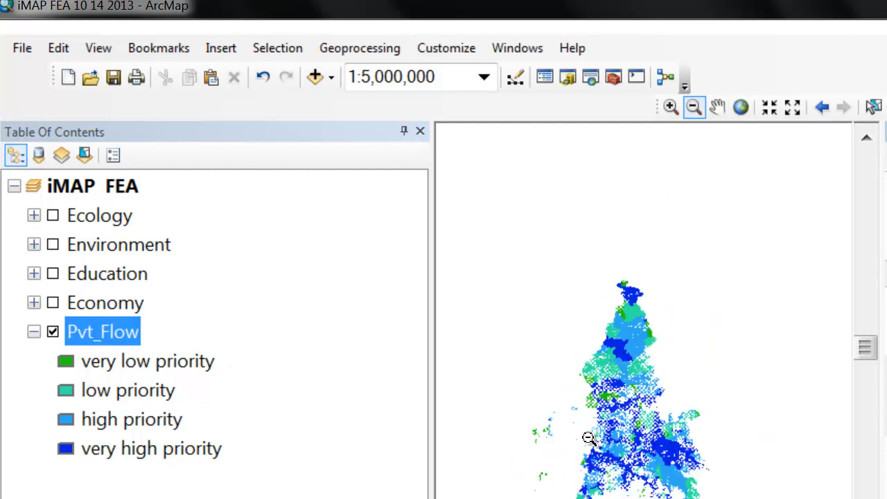
Show the Environment group's Regulating Lines with Los Angeles County only, hiding LACoZipCodes, LACo_Tract and LACo_Block_Groups.
click(53, 246)
click(34, 244)
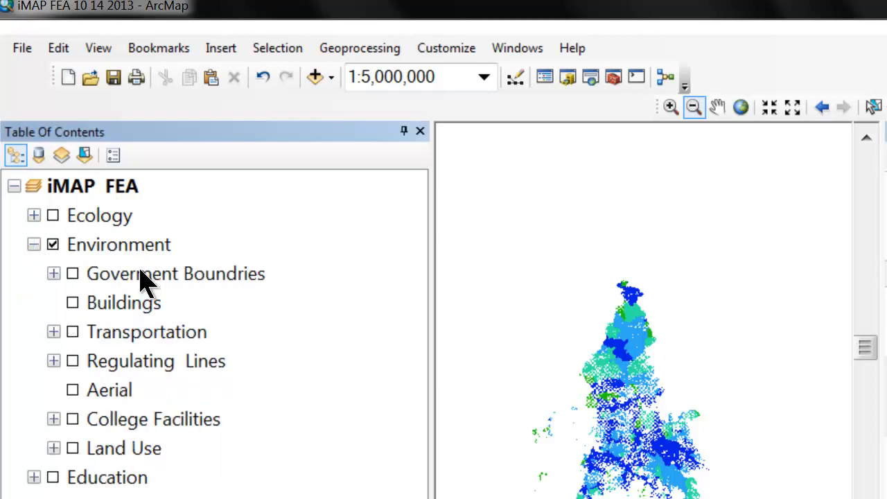
click(53, 275)
click(54, 274)
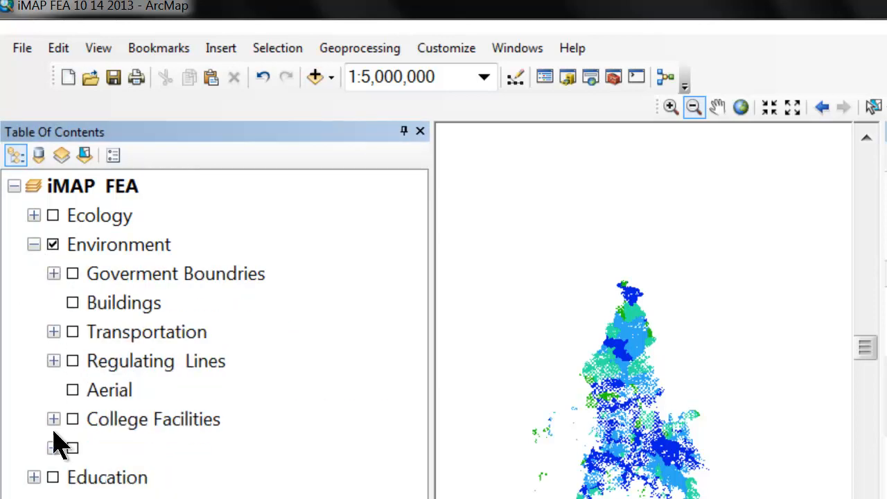
click(53, 361)
click(73, 361)
click(92, 419)
click(92, 449)
click(92, 478)
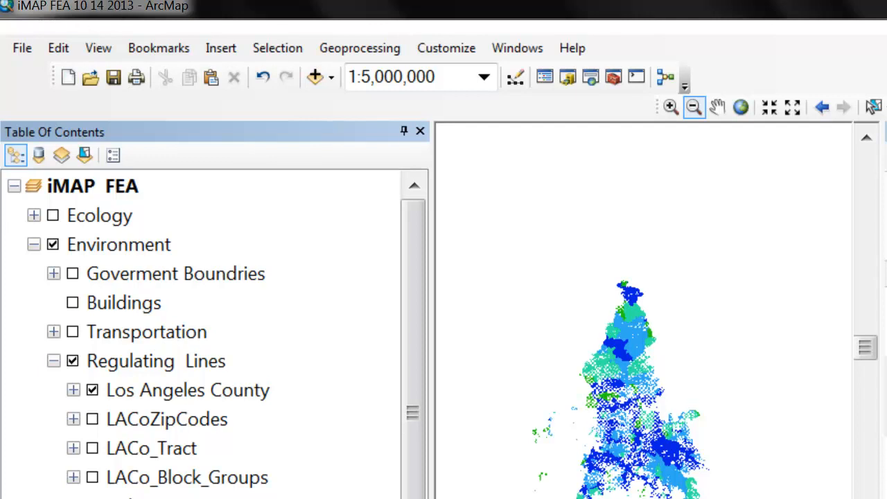
Remove the Pvt_Flow layer and open the OWA Rivers & Federal Lands map, saving the changes to iMAP FEA 10 14 2013.
right_click(75, 438)
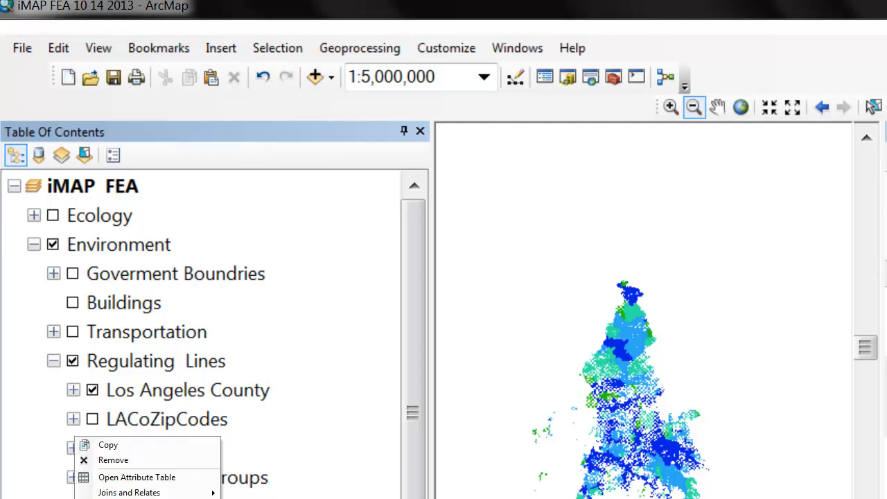
click(148, 460)
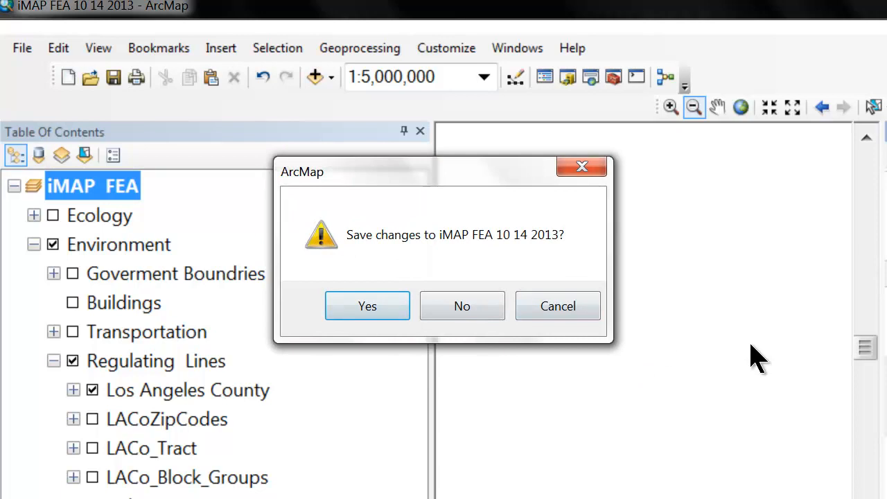
click(388, 308)
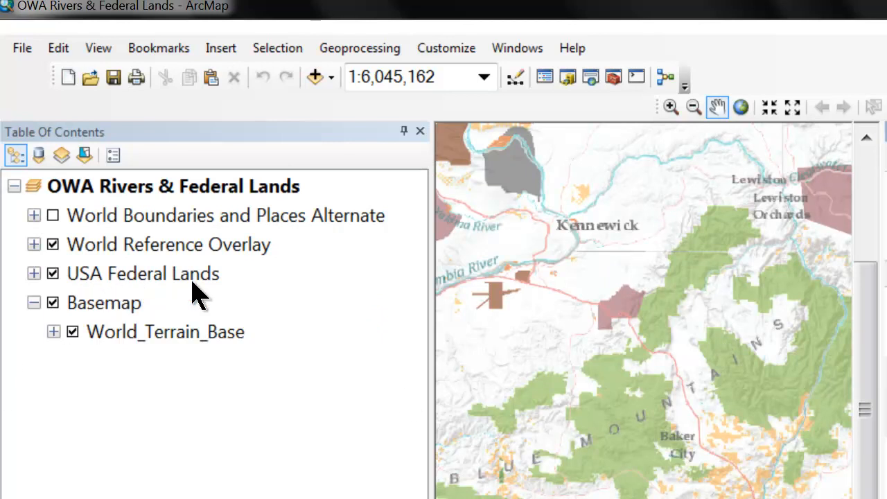
Show the map's full extent, hide Basemap and World Reference Overlay, and expand the USA Federal Lands layer.
click(741, 106)
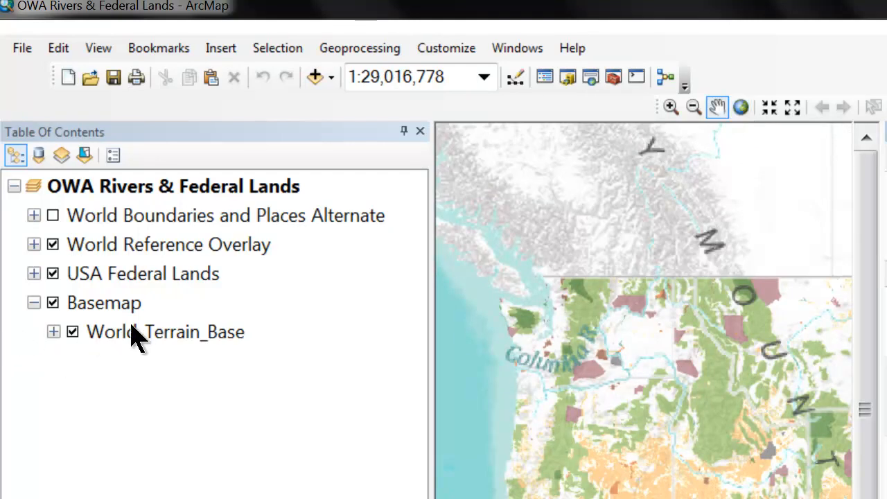
click(72, 332)
click(73, 332)
click(53, 303)
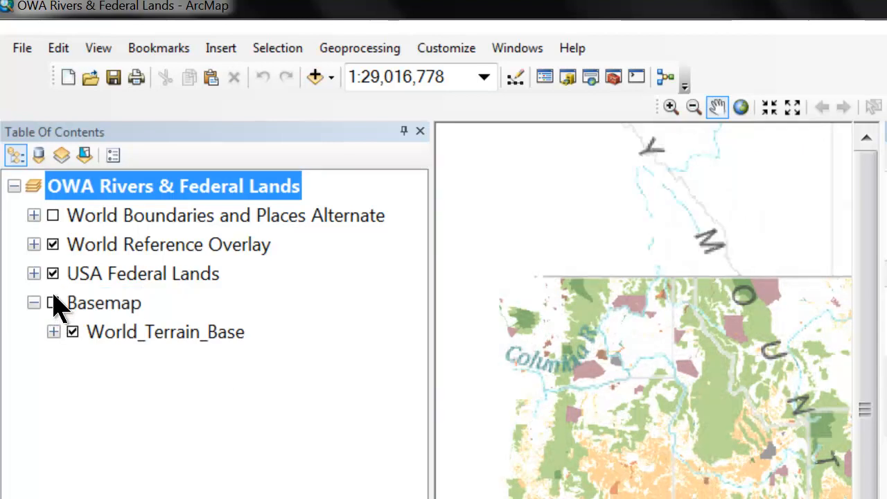
click(143, 273)
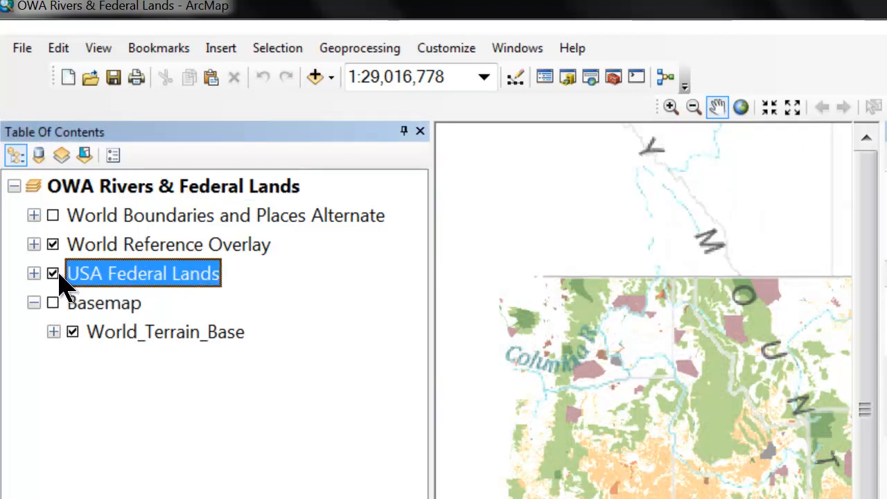
click(33, 273)
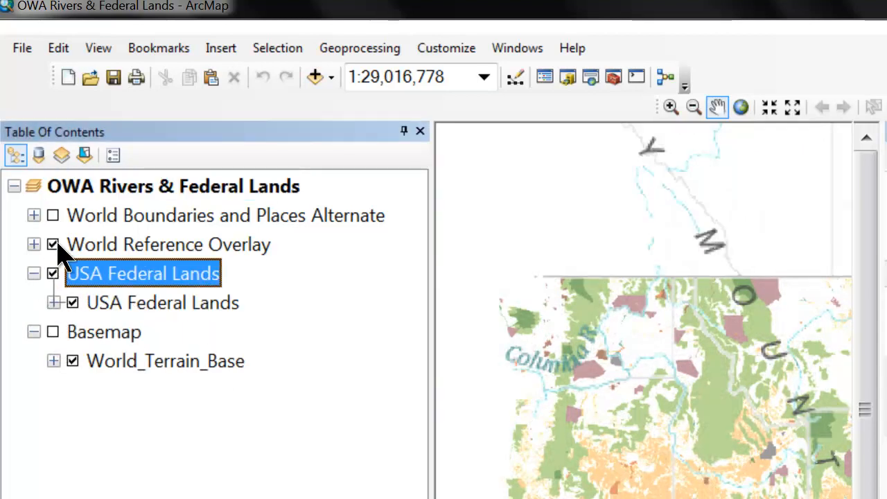
click(53, 245)
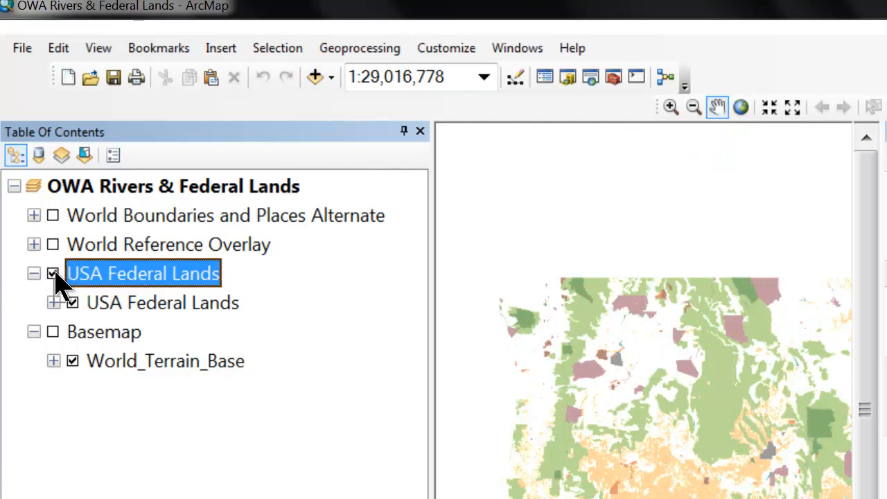
Expand the USA Federal Lands sublayers and review the layer's data source and sublayer list in its properties.
click(56, 302)
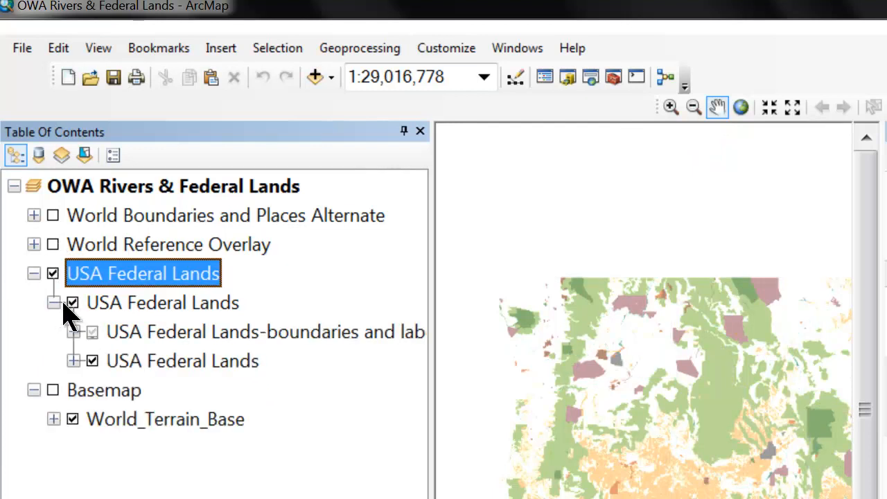
click(199, 364)
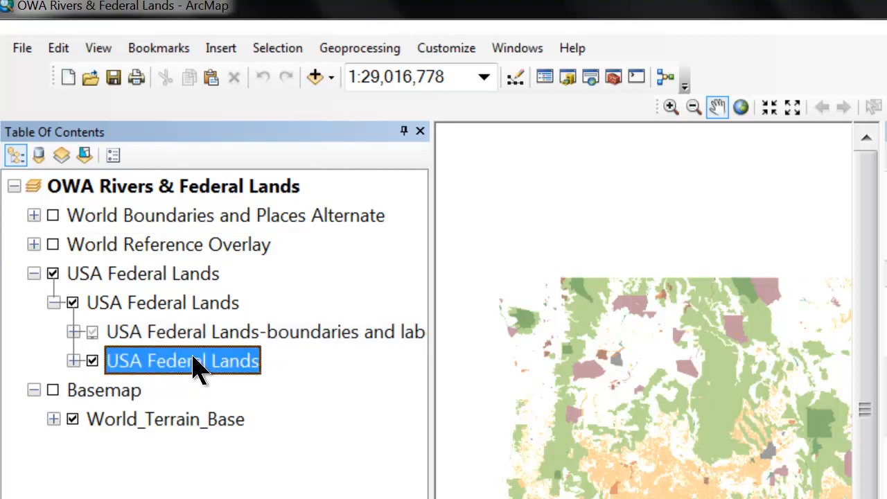
right_click(198, 364)
right_click(97, 276)
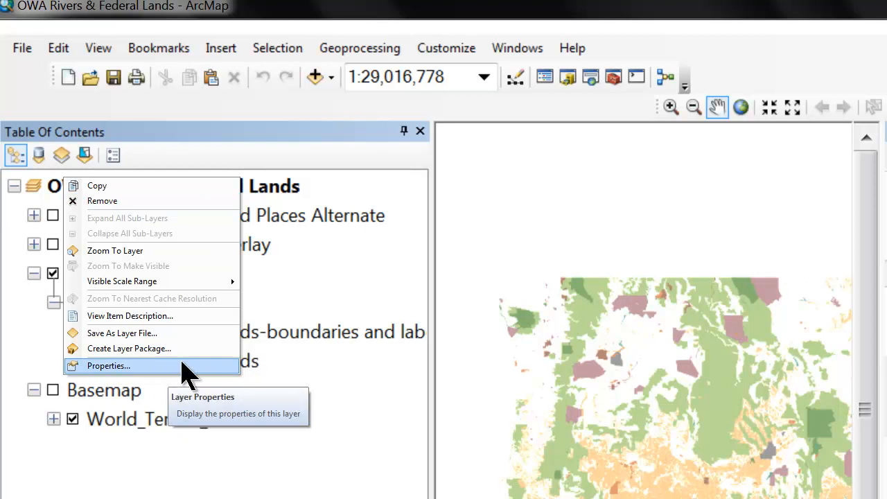
click(183, 365)
click(223, 57)
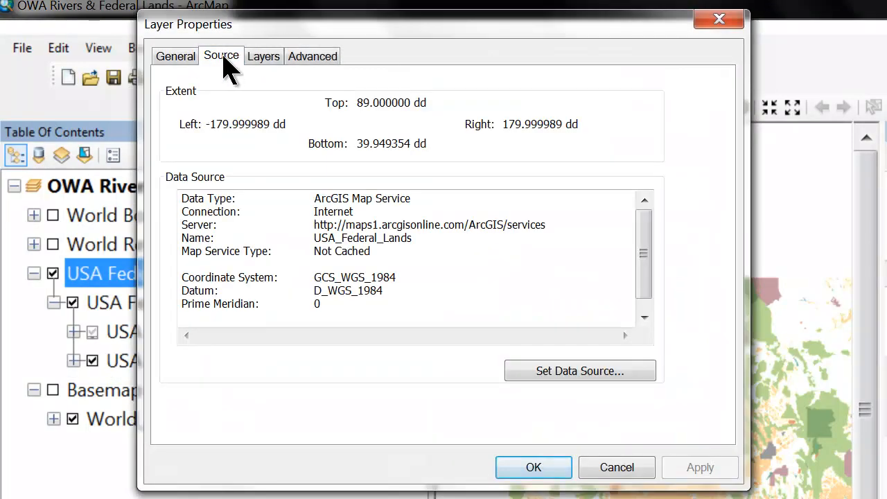
click(268, 58)
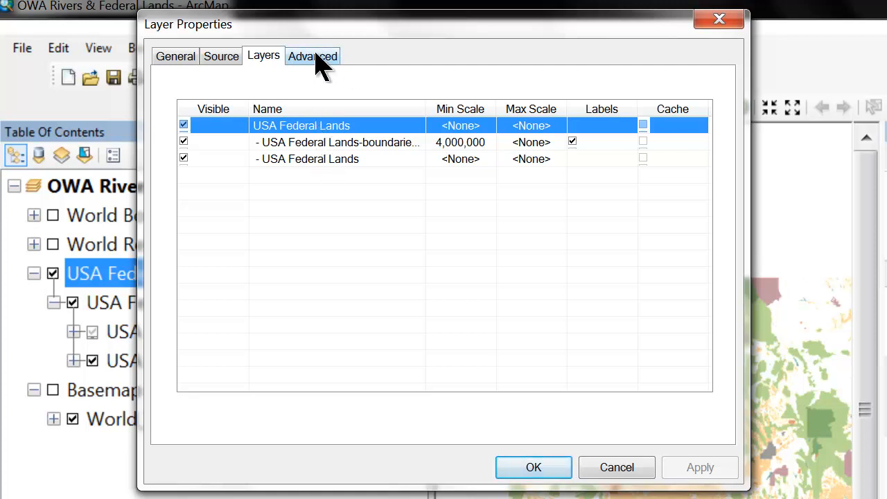
click(617, 467)
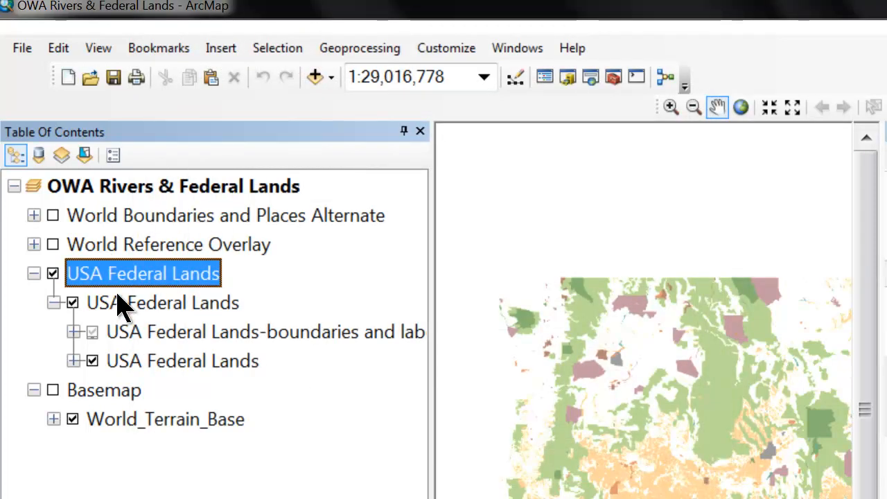
Show the World Boundaries and Places Alternate layer over the federal lands at a scale of 1:30,000,000.
click(33, 216)
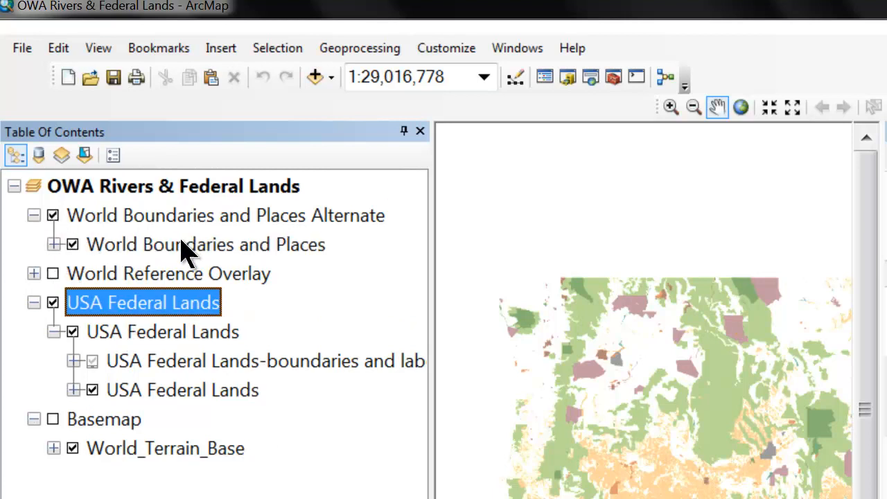
scroll(406, 396, up, 1)
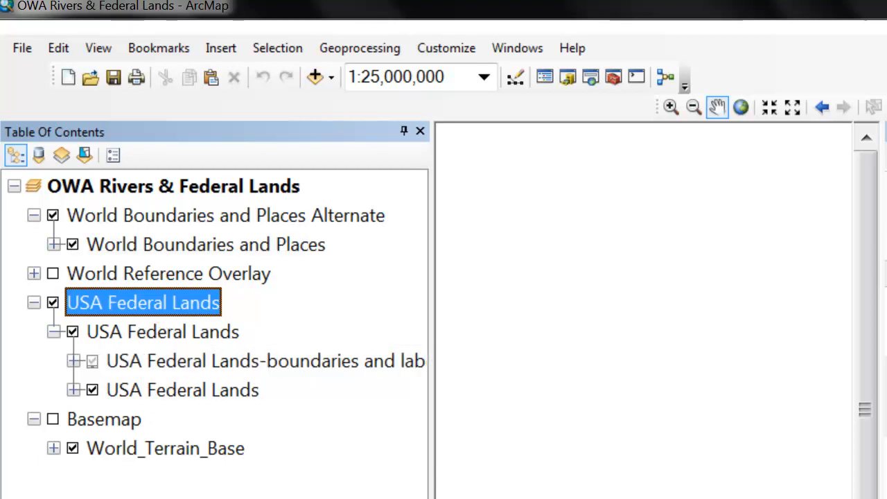
click(741, 108)
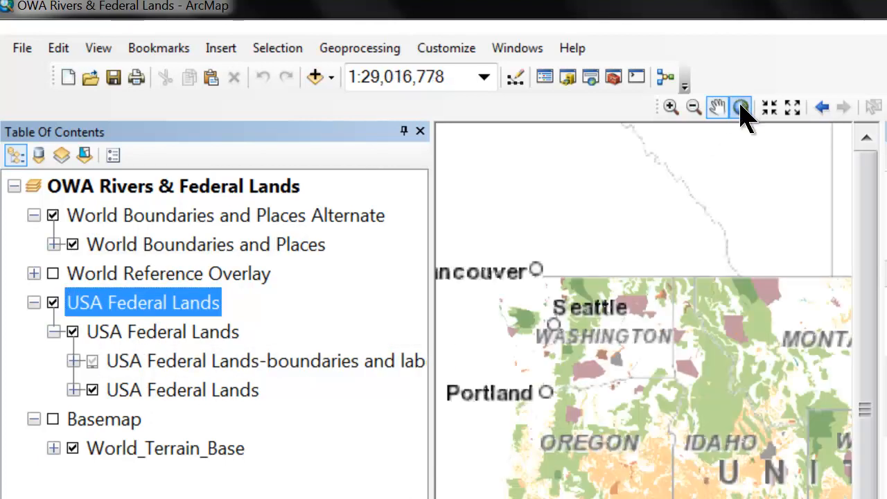
scroll(585, 375, down, 1)
scroll(585, 374, up, 1)
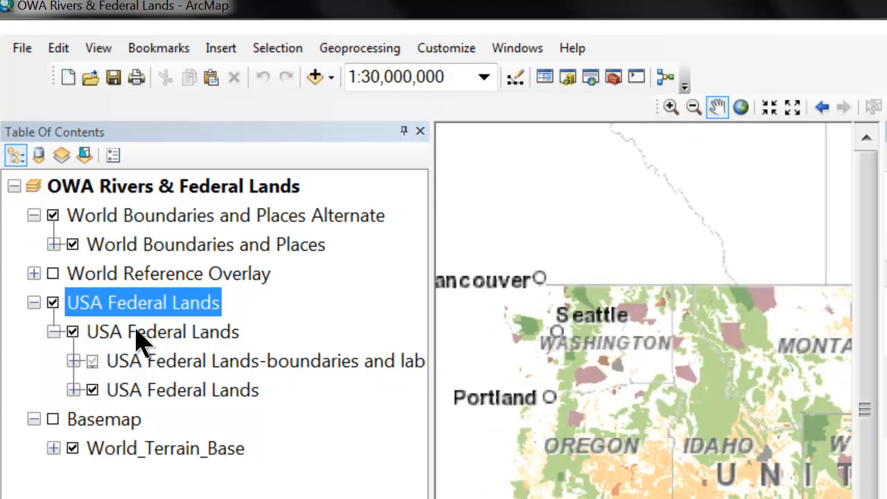
Review the general and extent settings in the OWA Rivers & Federal Lands data frame properties.
click(190, 189)
right_click(190, 188)
click(252, 421)
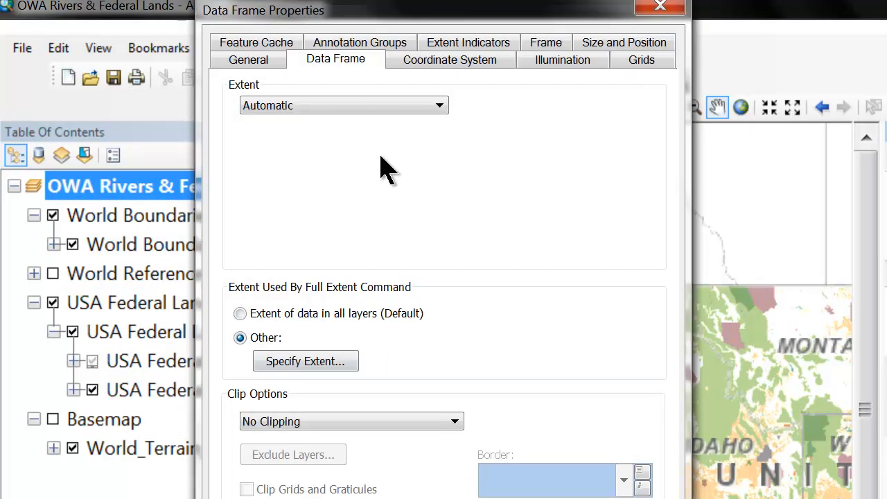
click(239, 61)
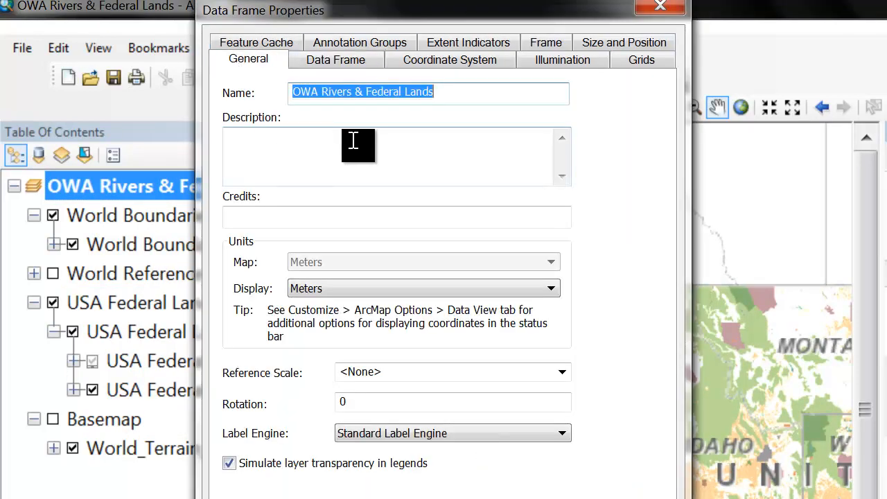
click(352, 61)
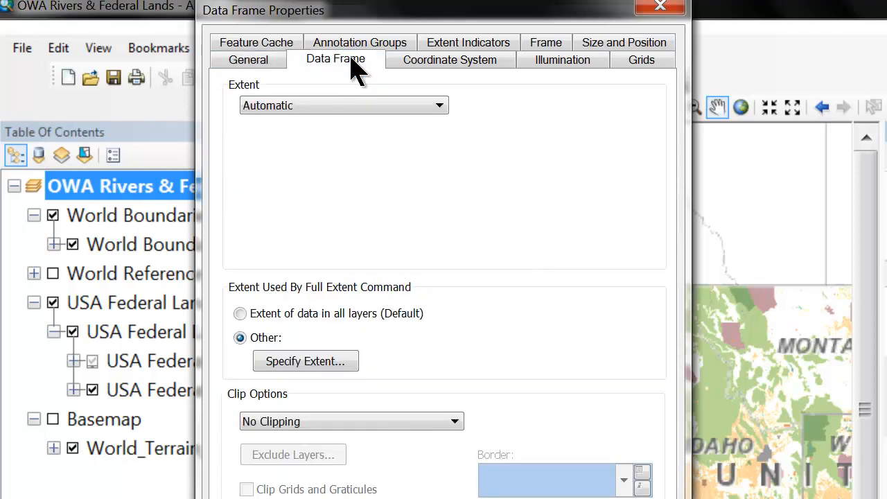
click(241, 61)
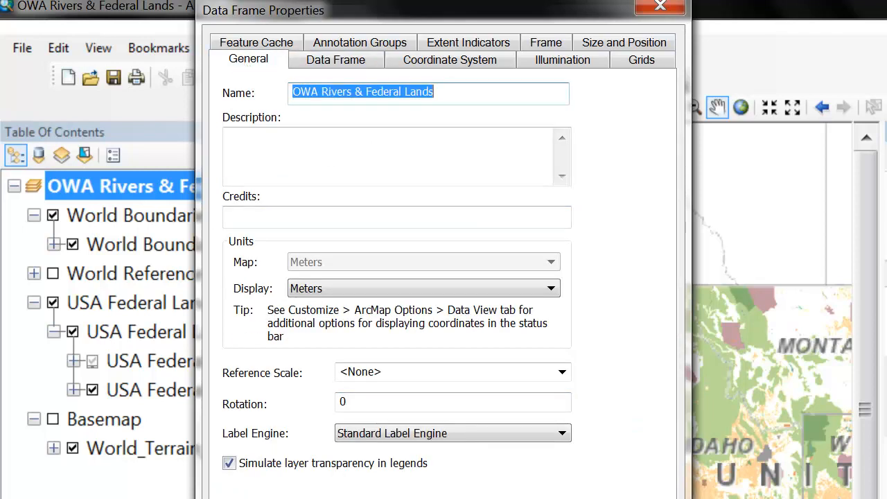
key(Return)
Read the description of the World Boundaries and Places Alternate layer and check its sublayers in the layer properties.
click(244, 221)
click(247, 246)
click(247, 226)
right_click(247, 225)
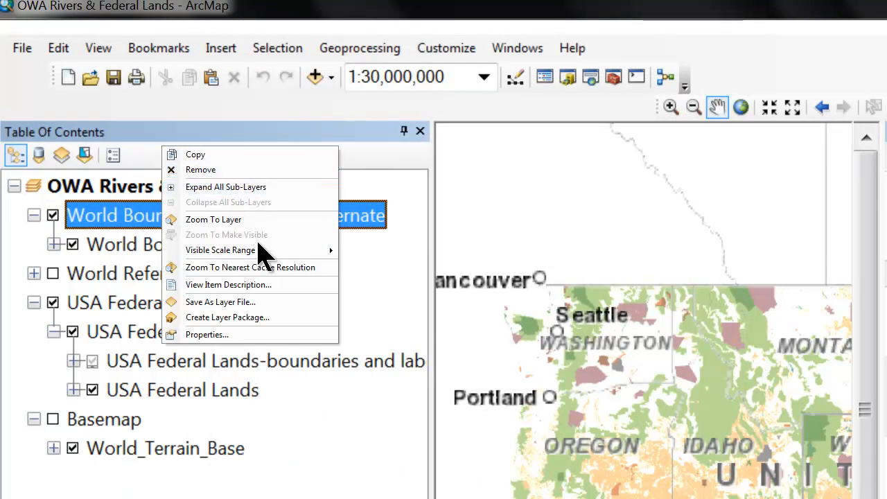
click(270, 334)
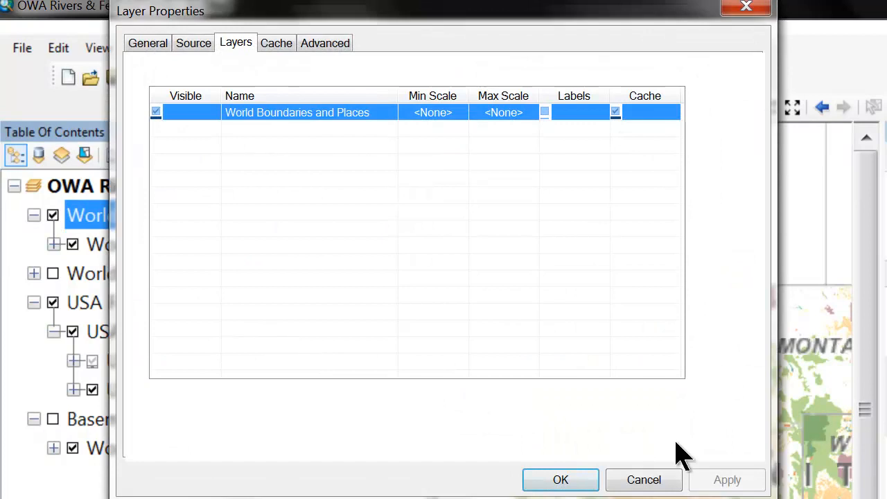
click(154, 44)
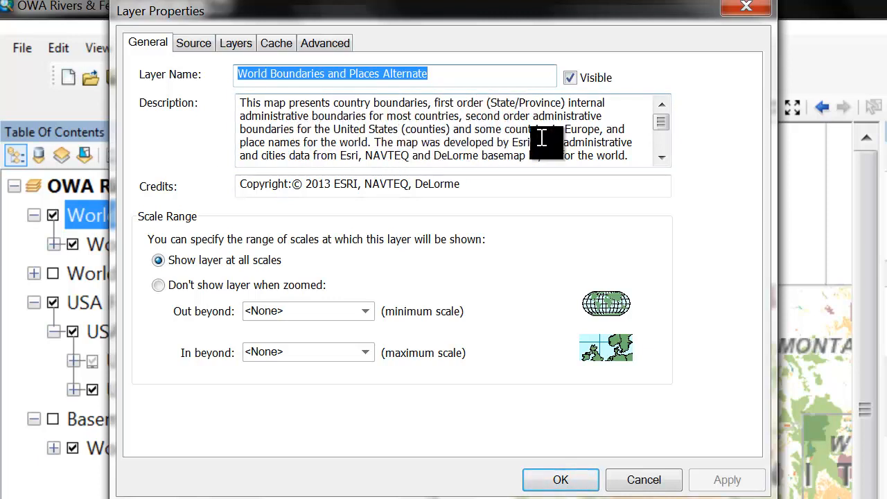
scroll(668, 127, down, 1)
mouse_move(670, 125)
mouse_down()
mouse_move(669, 139)
mouse_move(669, 129)
mouse_up()
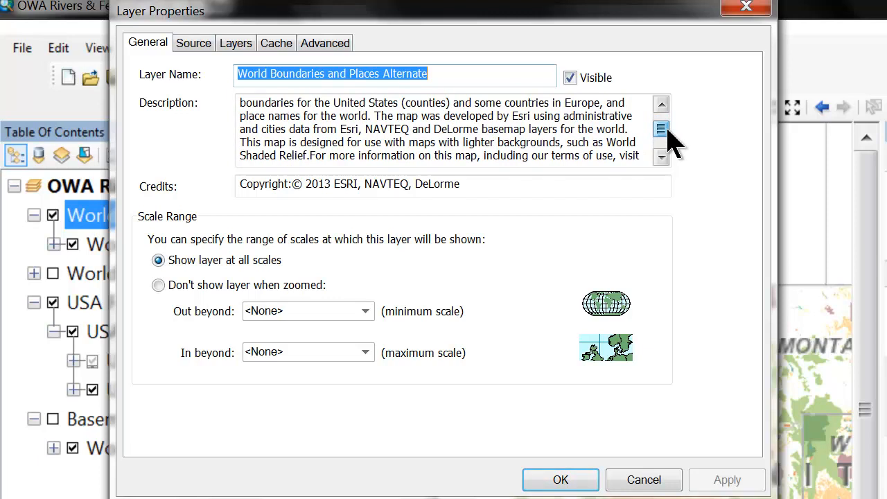
click(747, 7)
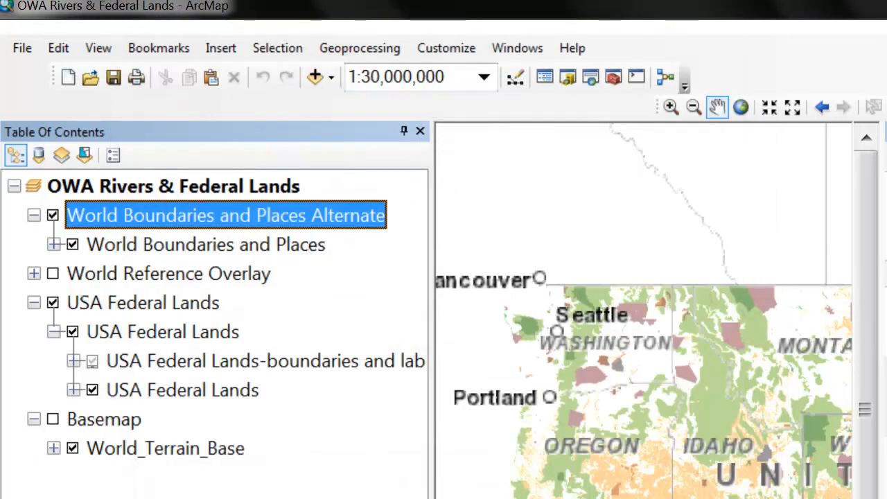
Compare the western states with and without USA Federal Lands, and hide World Boundaries and Places Alternate.
drag(605, 498, 595, 443)
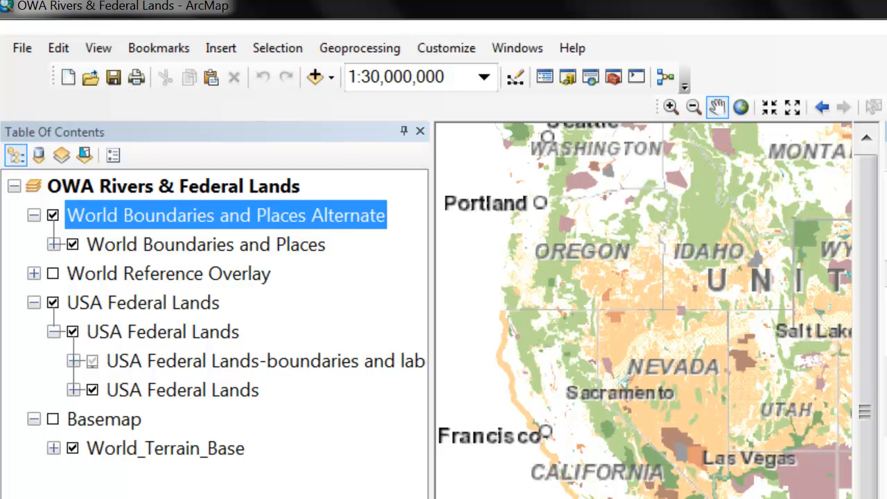
click(53, 303)
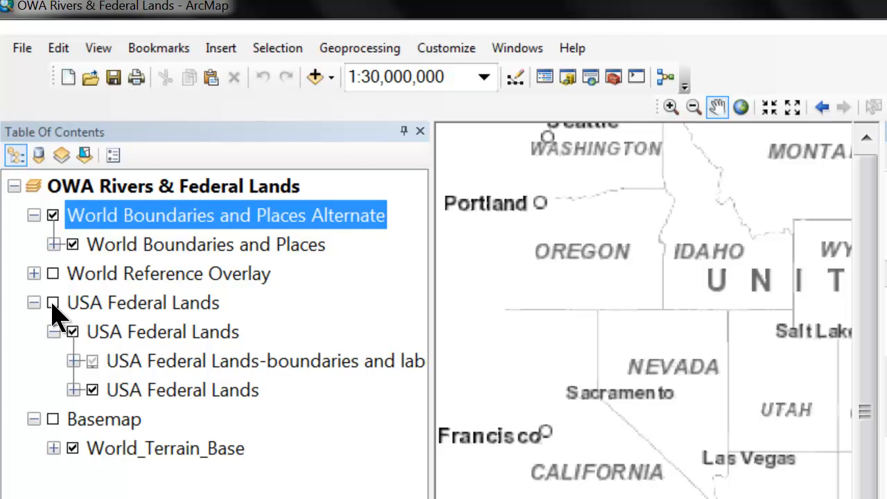
click(52, 303)
click(53, 216)
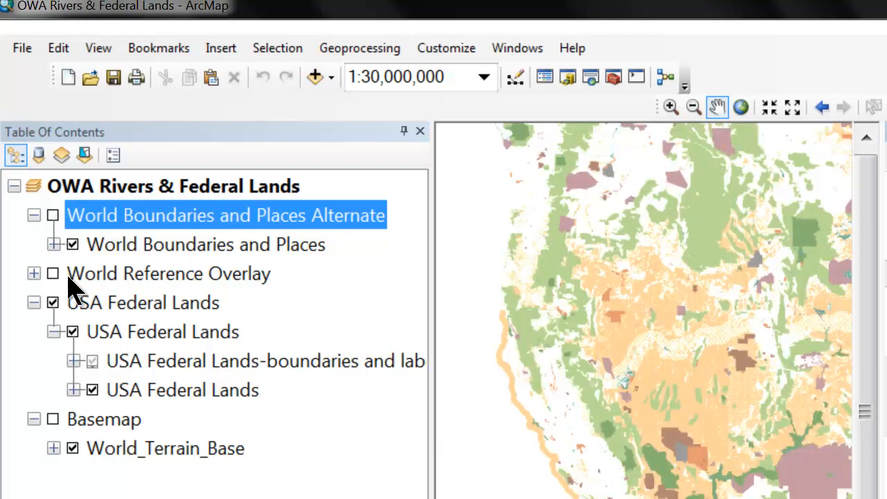
Copy the top-level USA Federal Lands layer.
click(193, 305)
right_click(194, 307)
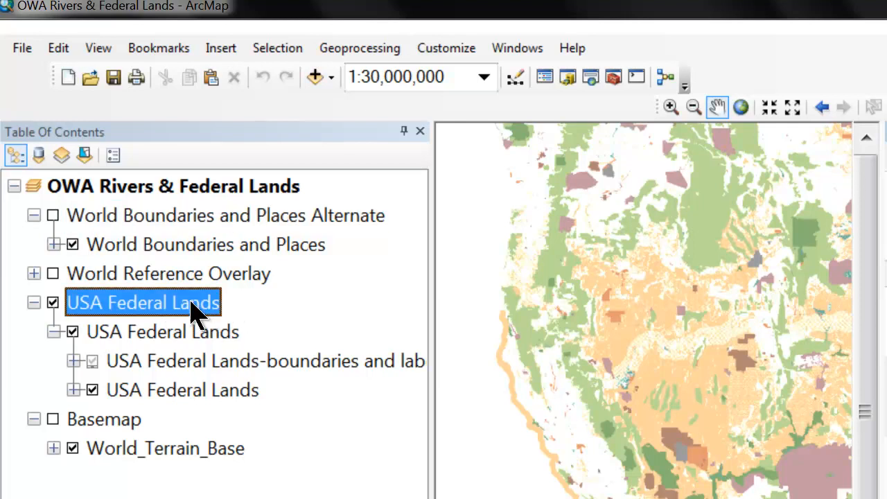
click(222, 374)
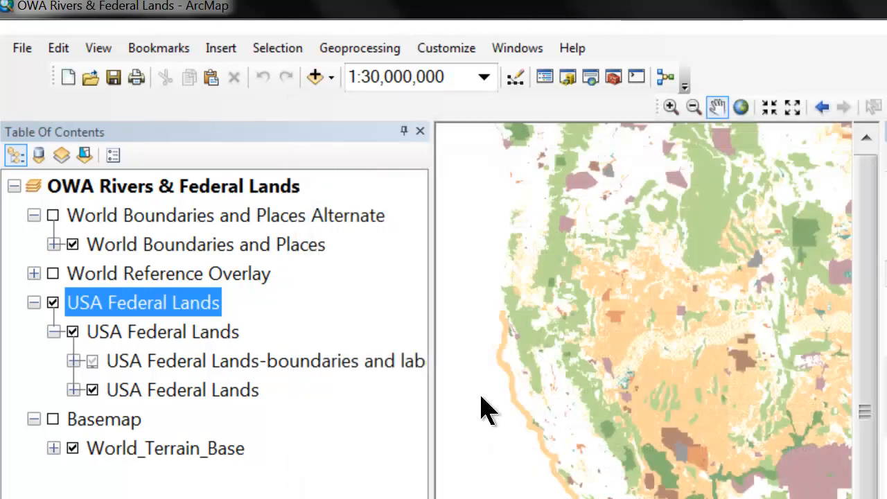
right_click(147, 305)
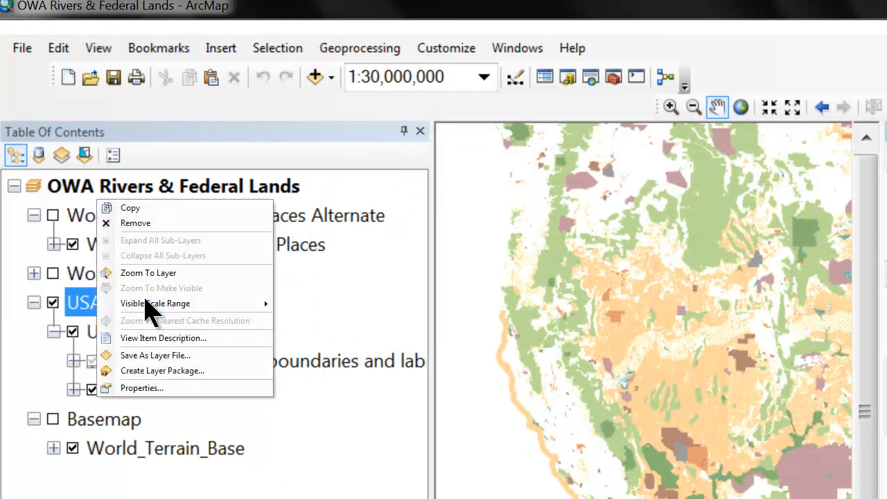
click(160, 207)
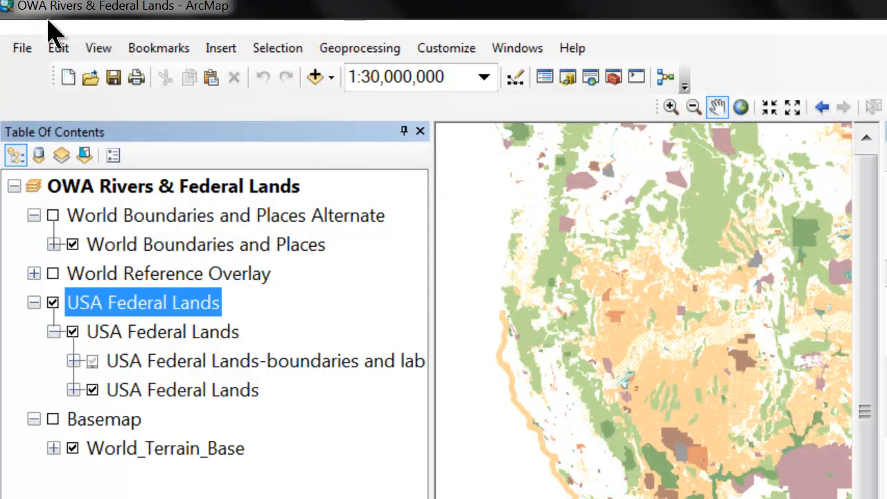
click(15, 43)
key(n)
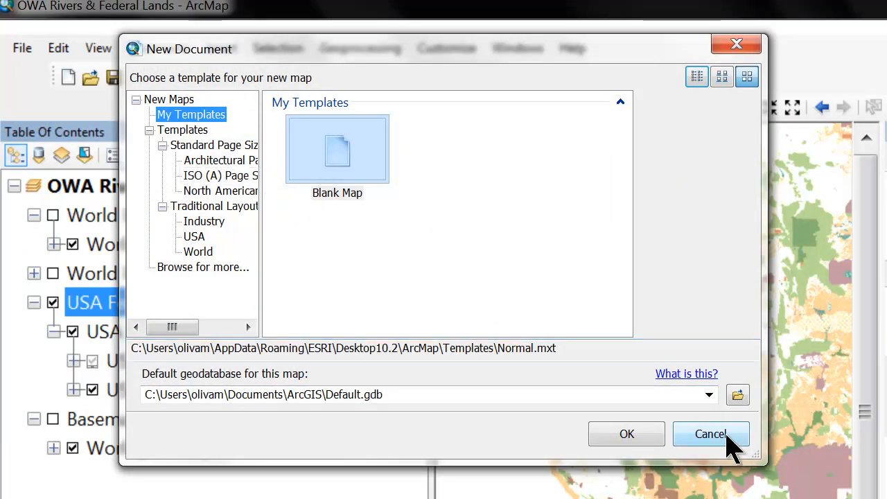
click(721, 436)
click(21, 47)
click(31, 50)
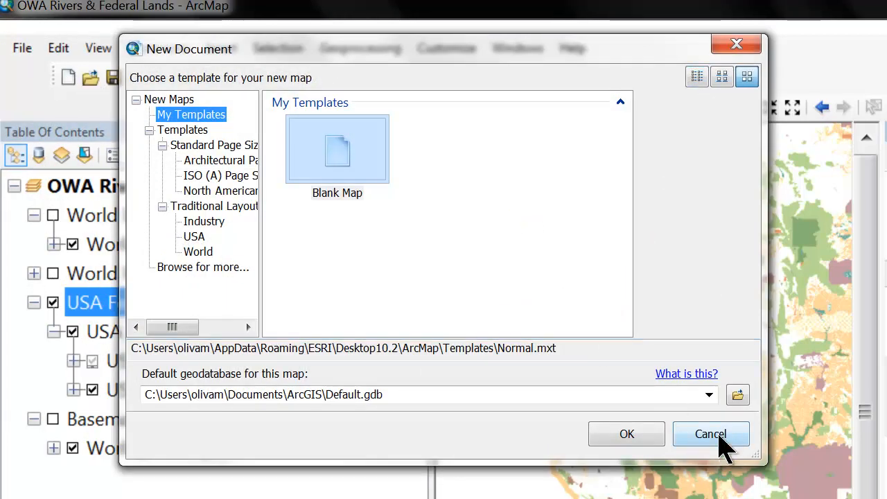
click(716, 433)
double_click(20, 47)
click(715, 427)
Open the iMAP FEA 10 14 2013 map from the Maps folder without saving changes to OWA Rivers & Federal Lands.
click(19, 46)
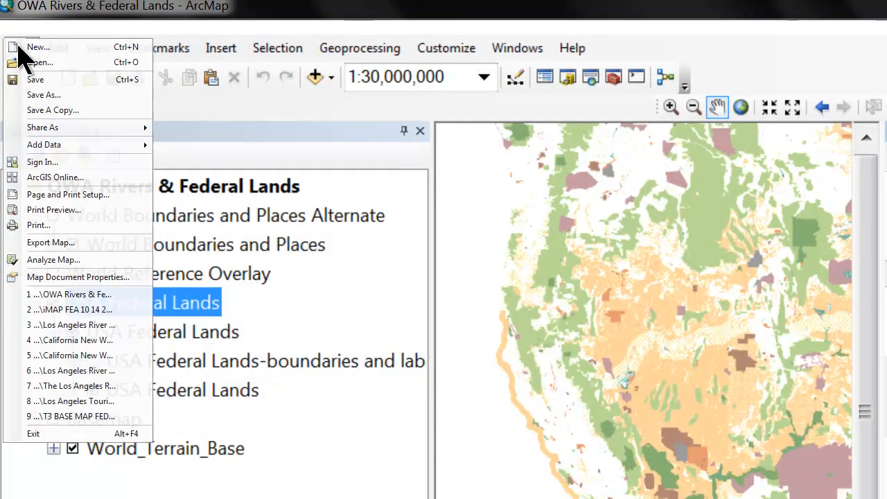
click(35, 62)
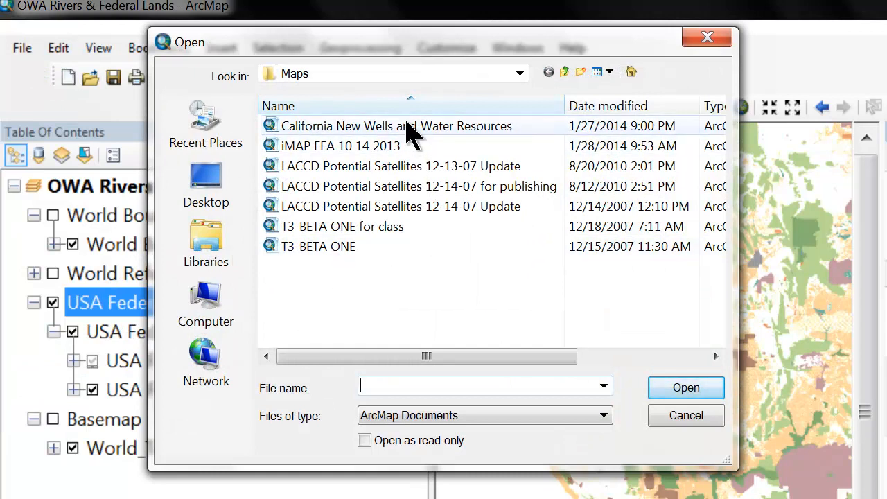
click(392, 154)
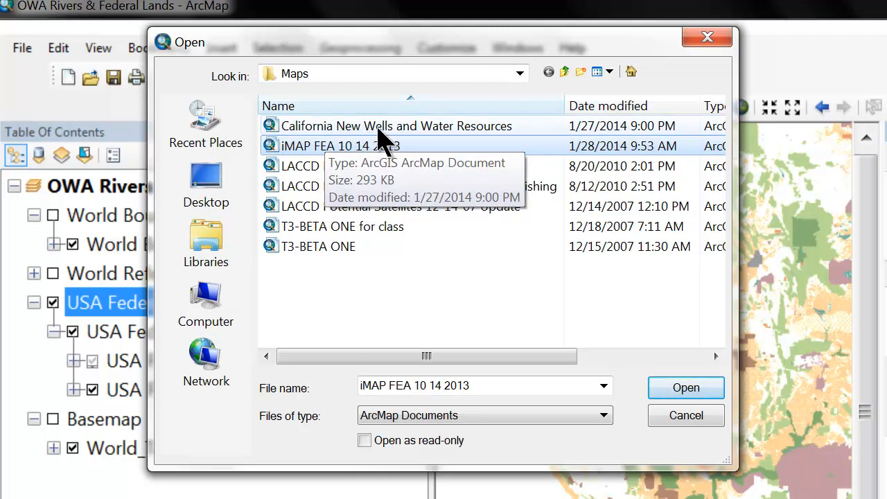
click(690, 389)
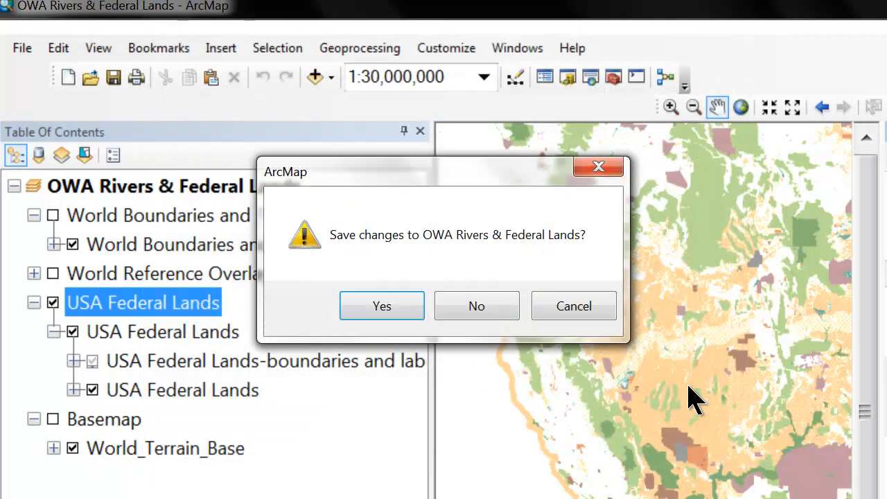
click(474, 305)
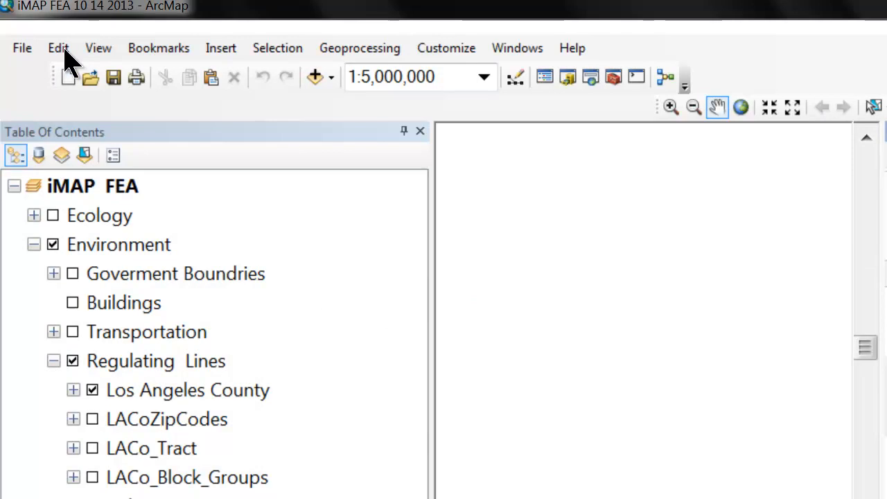
Paste the copied USA Federal Lands layer into the iMAP FEA map and look through its layer list.
click(65, 53)
click(68, 109)
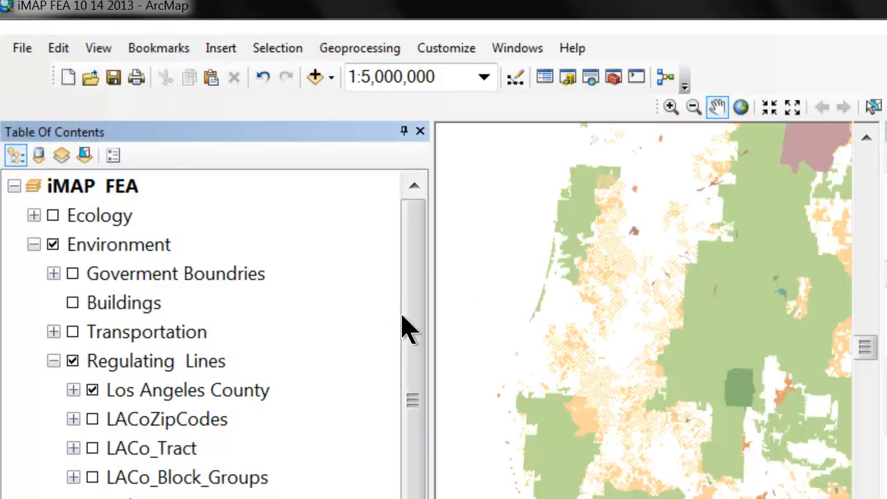
drag(410, 316, 410, 402)
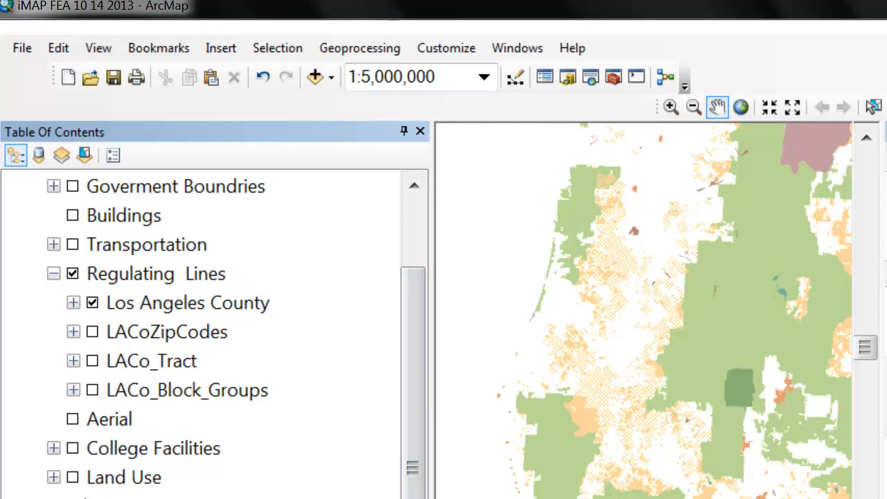
Show the full extent of the map and zoom in on the federal lands of Alaska and the western states.
click(740, 109)
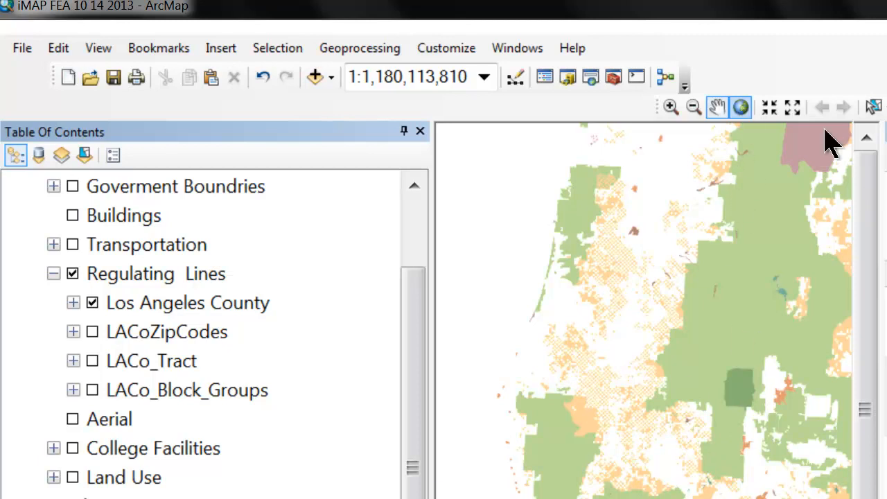
click(740, 108)
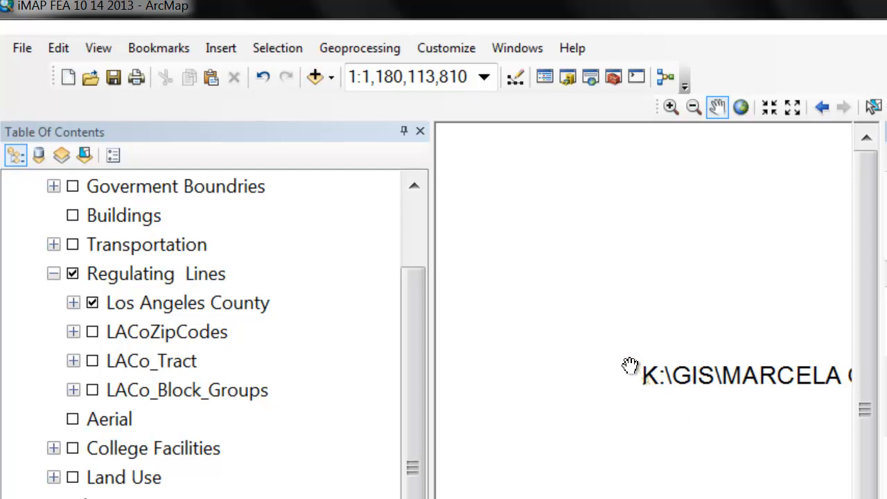
click(671, 107)
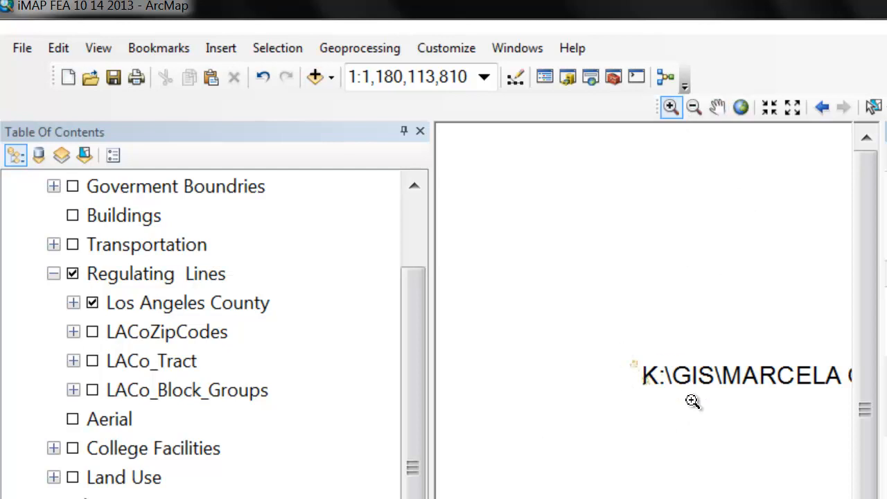
drag(693, 402, 600, 324)
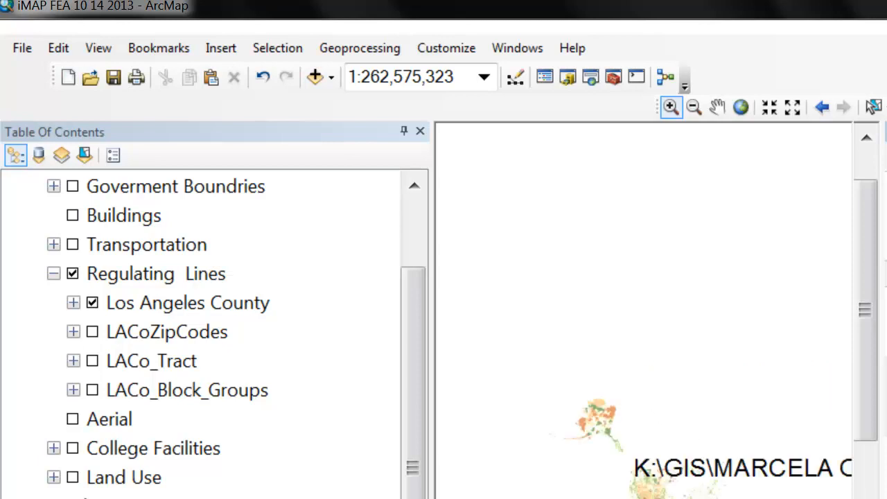
click(569, 395)
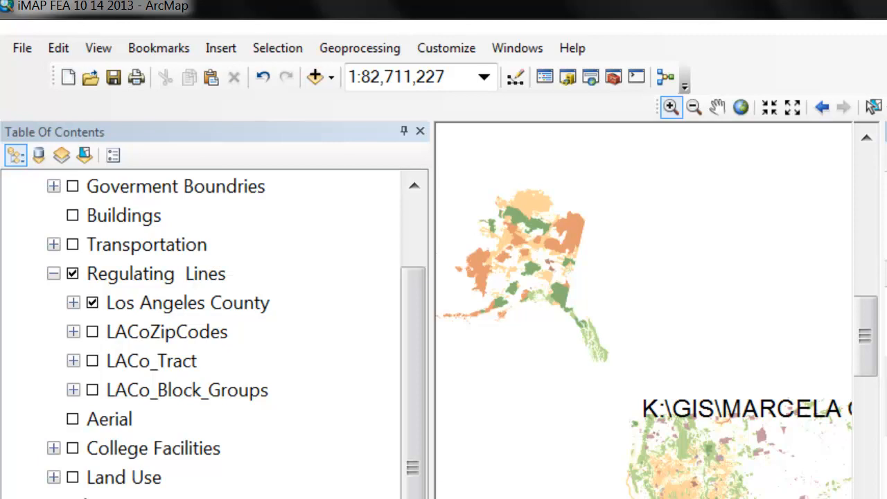
Zoom in on the Los Angeles County boundary to view it against the federal lands of Southern California.
click(93, 303)
scroll(628, 497, down, 3)
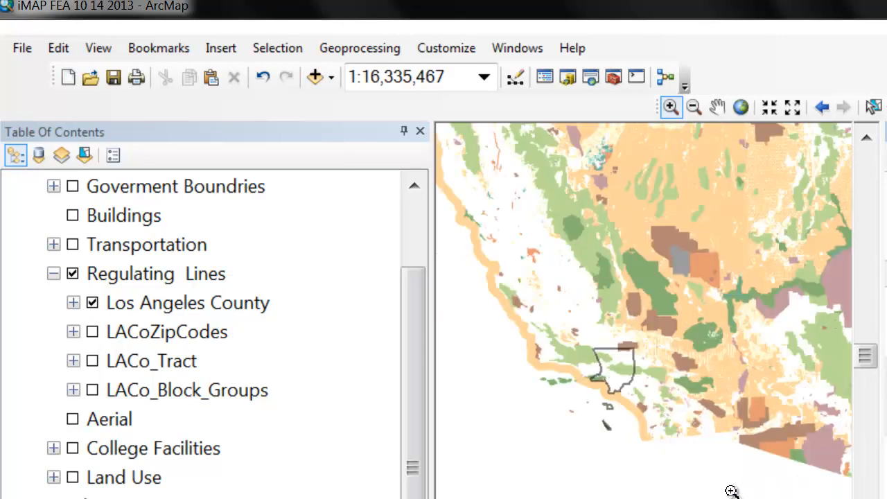
scroll(560, 308, down, 4)
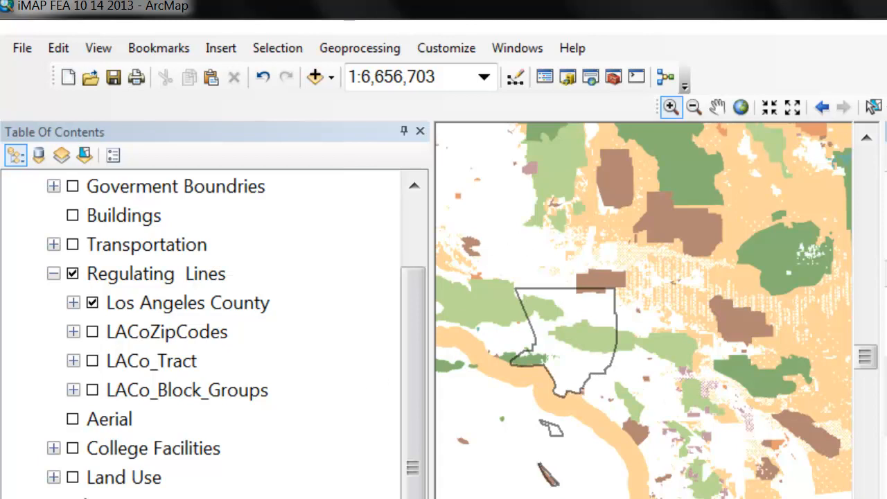
right_click(118, 383)
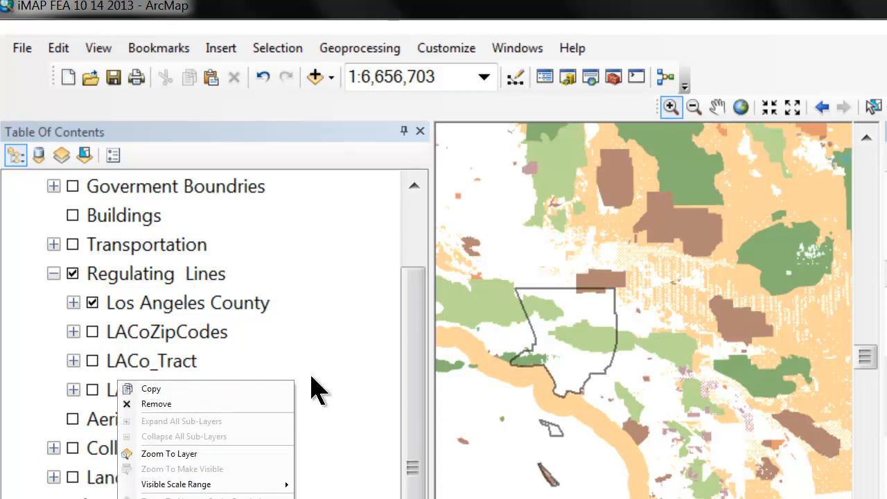
right_click(111, 400)
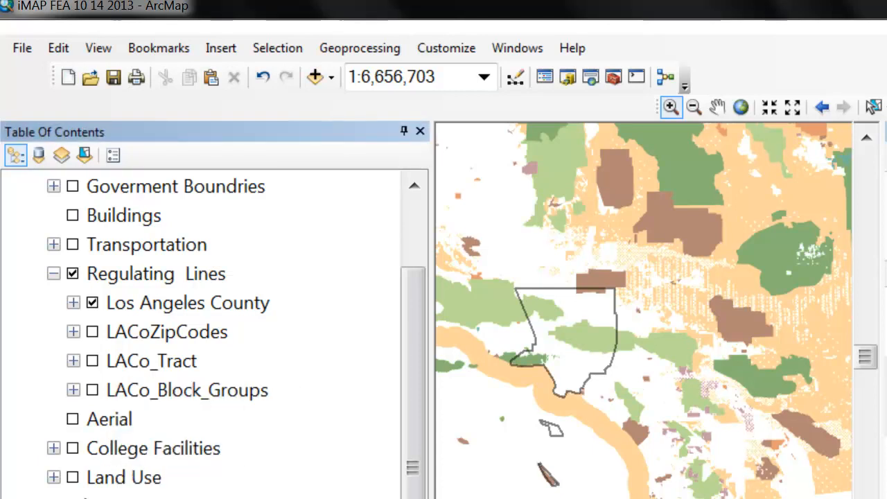
right_click(120, 432)
key(Escape)
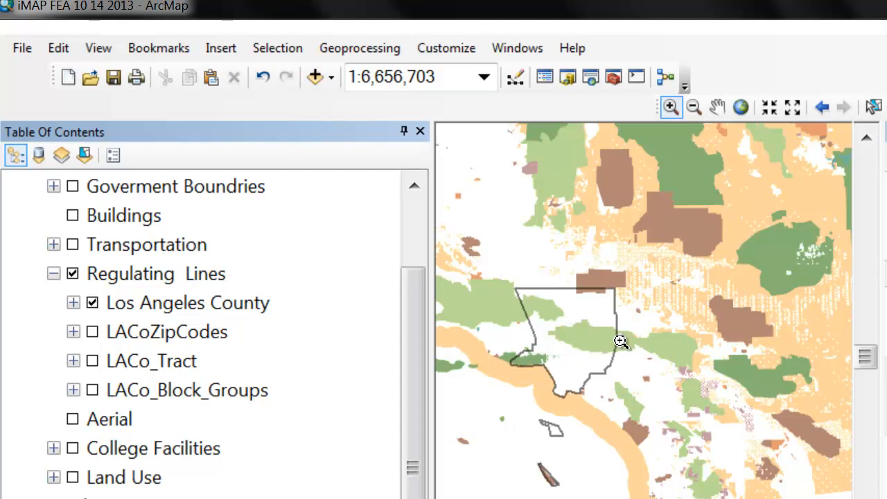
Open the Clip tool from the Extract toolset of the Analysis Tools in ArcToolbox.
click(617, 76)
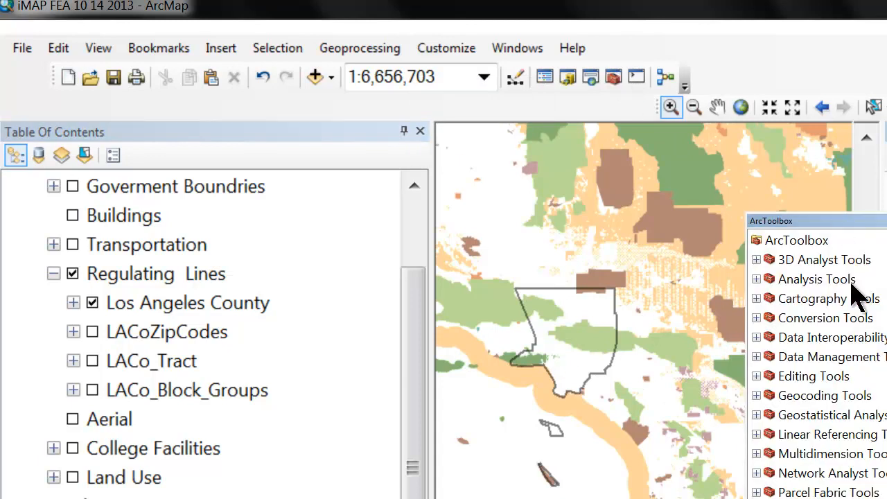
click(757, 279)
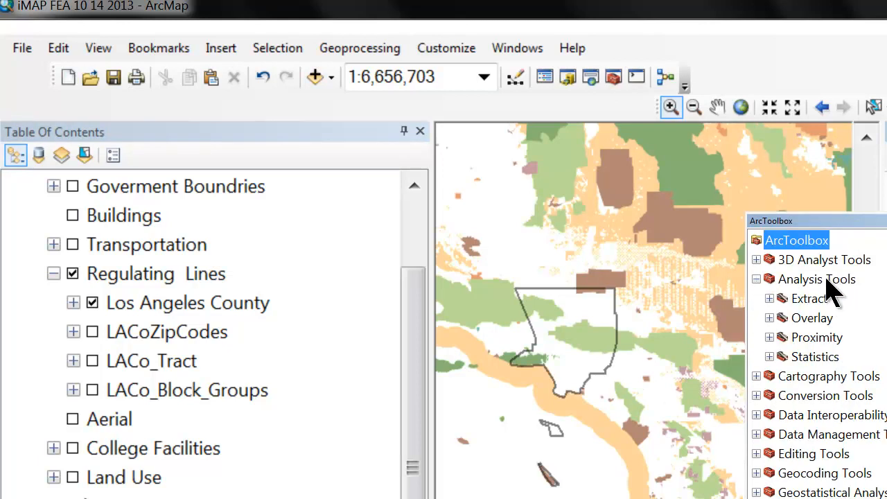
click(770, 298)
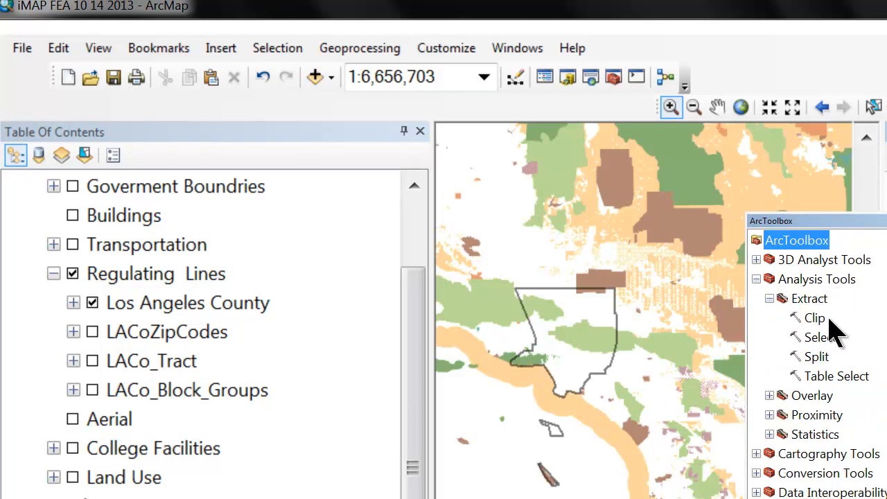
click(817, 318)
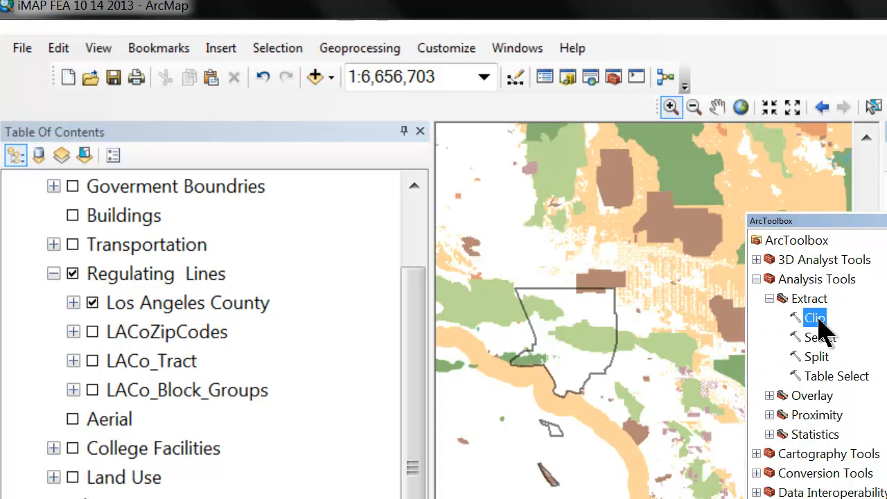
double_click(818, 320)
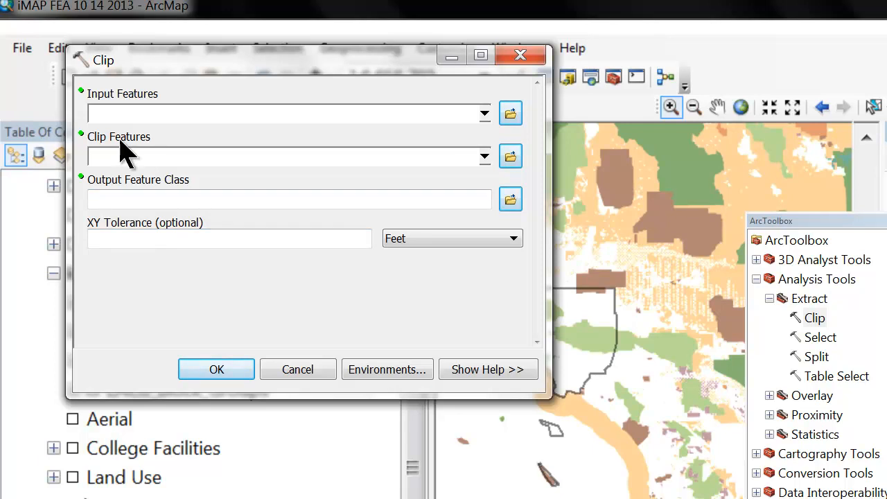
Set the clip features to the County layer in the Los Angeles County group under Environment's Regulating Lines.
click(485, 157)
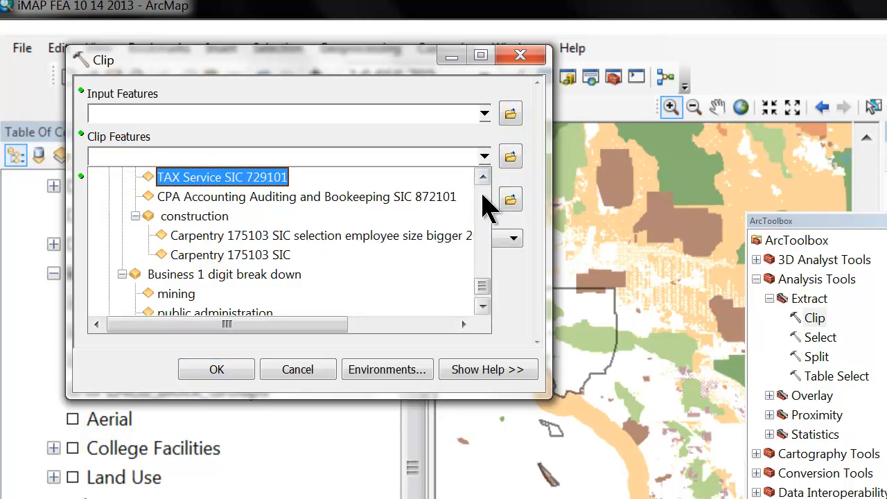
drag(485, 287, 485, 194)
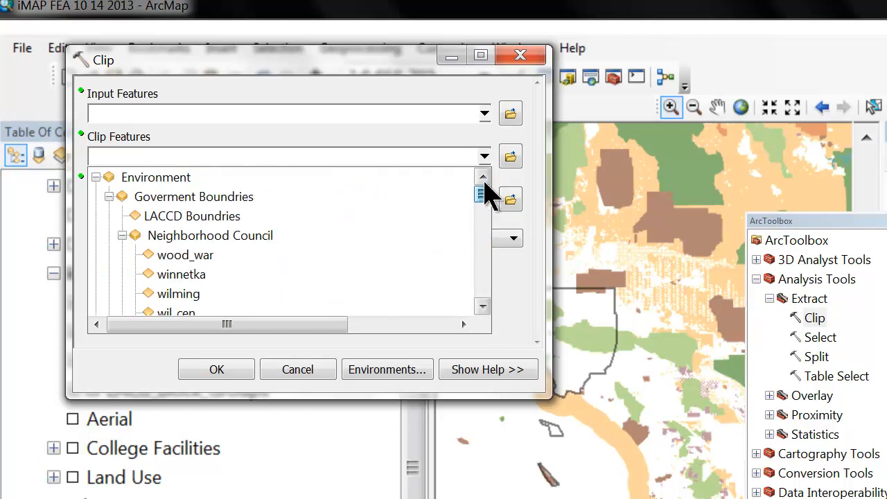
click(122, 236)
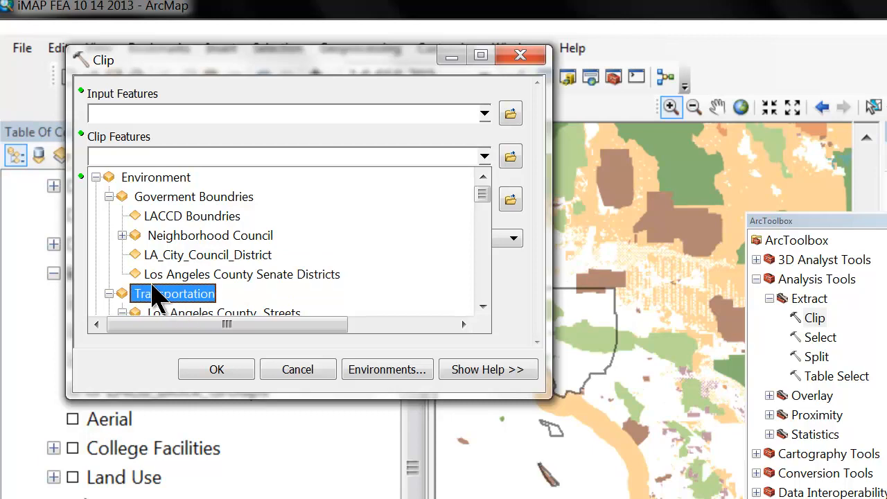
click(109, 197)
click(108, 216)
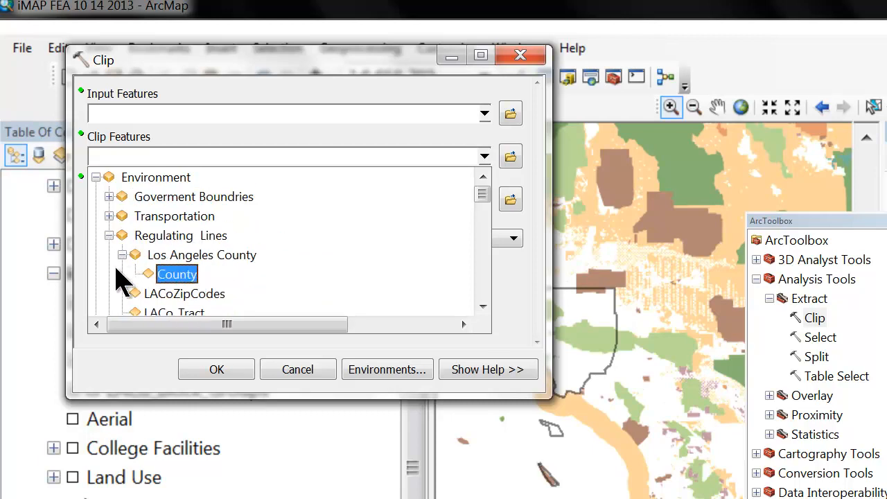
click(177, 274)
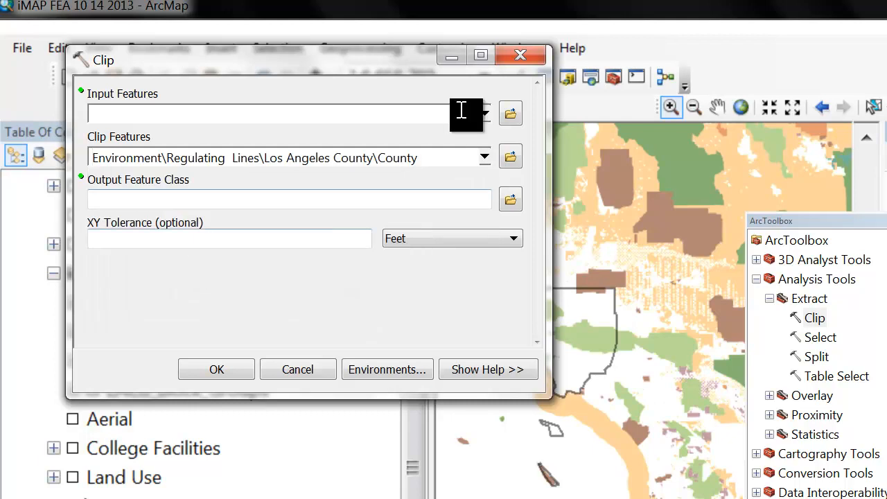
Check the top-level groups offered as Clip input features for USA Federal Lands, collapsing Environment, Education and Economy.
click(484, 114)
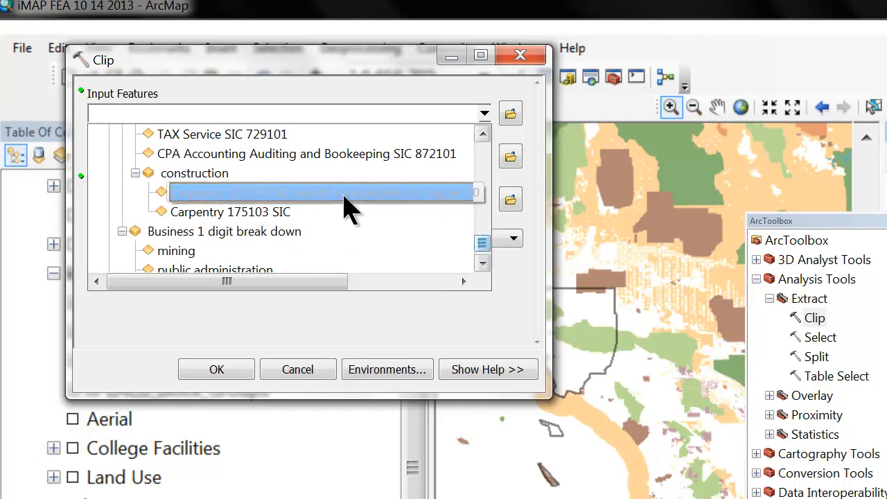
click(136, 173)
click(122, 231)
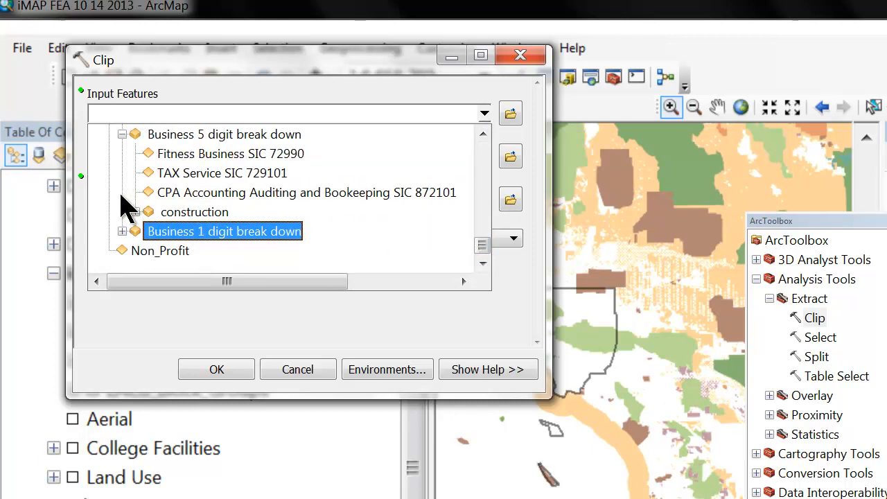
drag(488, 252, 485, 135)
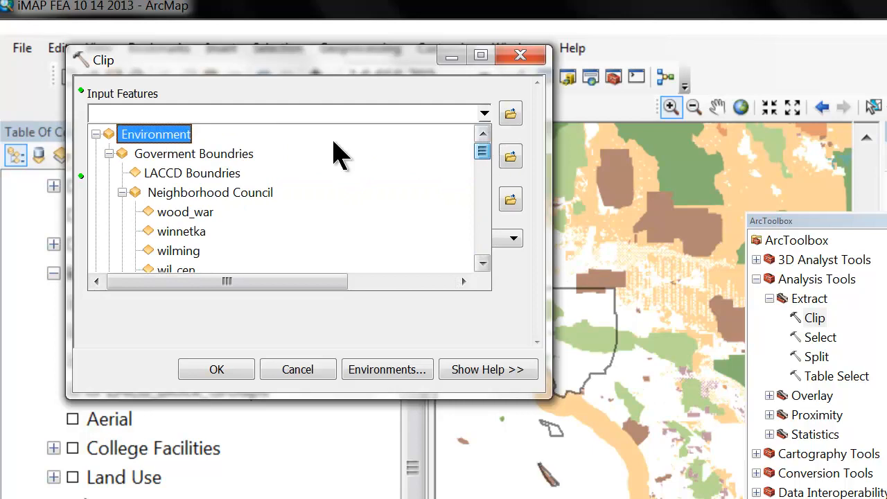
click(109, 154)
click(96, 135)
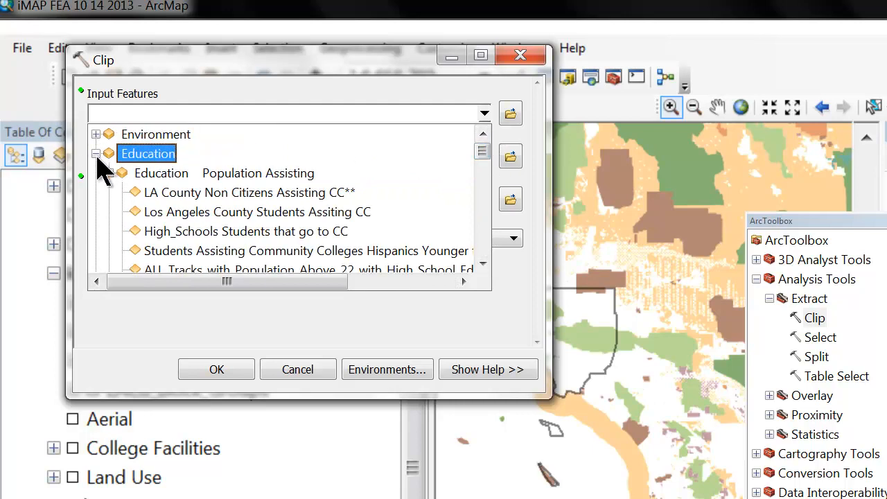
click(96, 154)
click(96, 173)
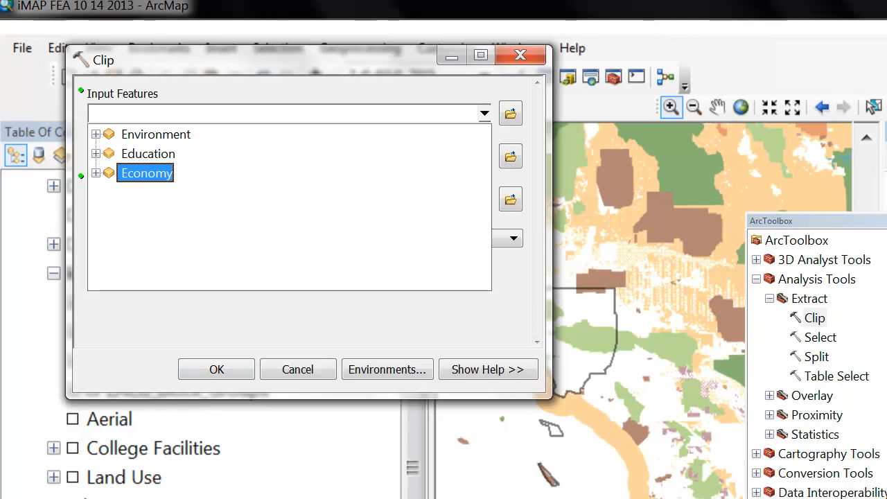
Look through the Economy subgroups offered as input features, from Industry Cluster to Business, without choosing a layer.
click(97, 173)
click(94, 174)
click(122, 173)
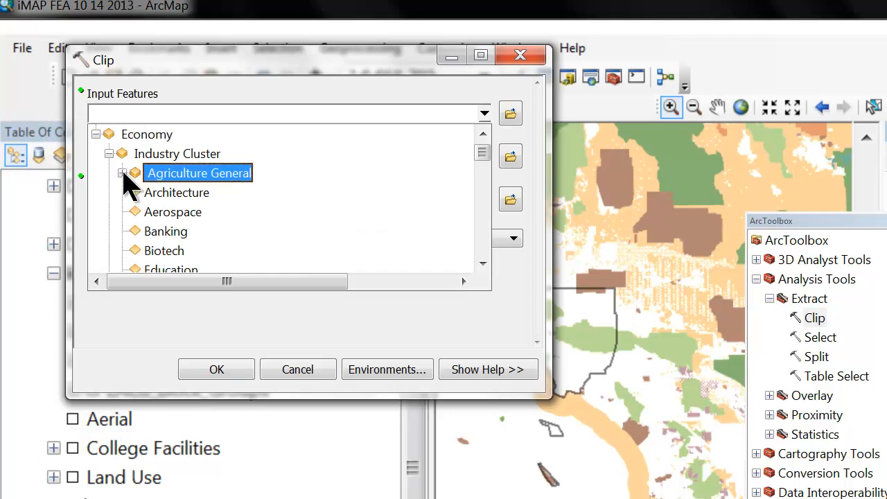
click(110, 154)
click(110, 173)
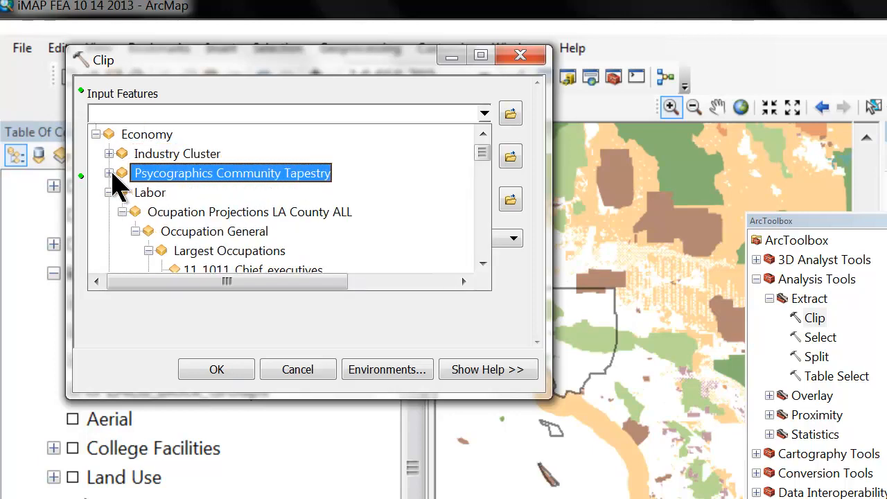
click(111, 192)
click(122, 231)
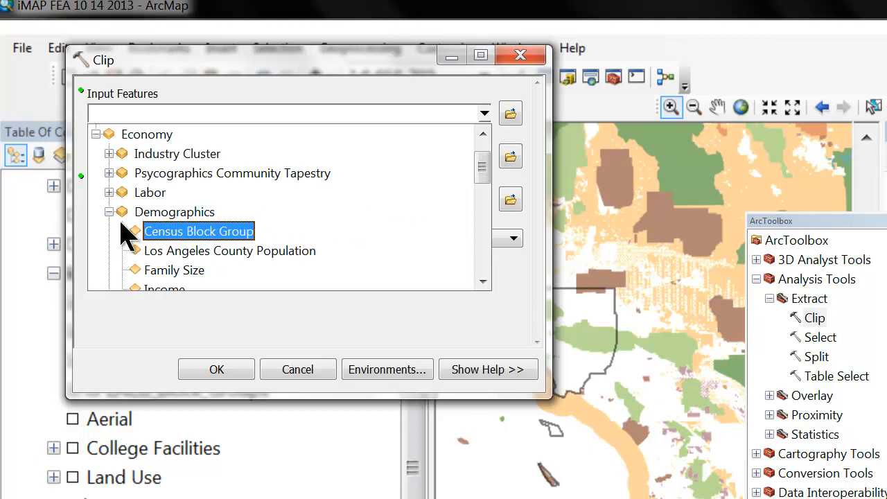
click(110, 212)
click(118, 230)
click(108, 230)
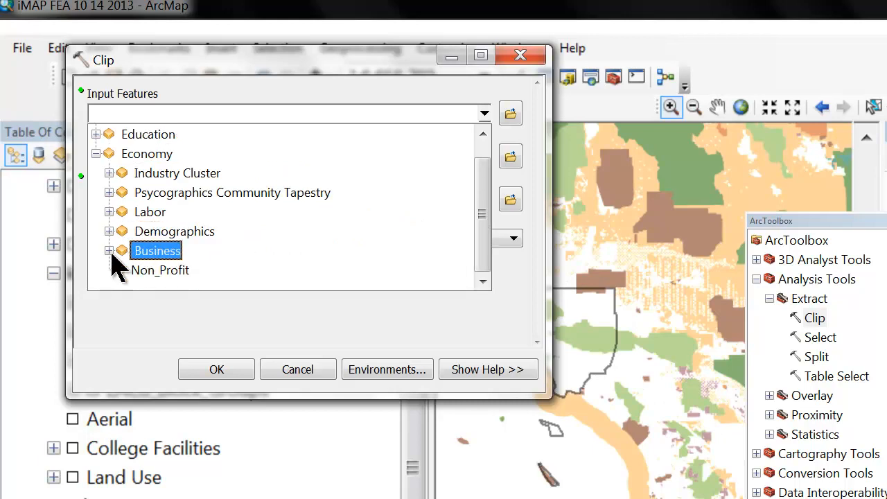
click(96, 153)
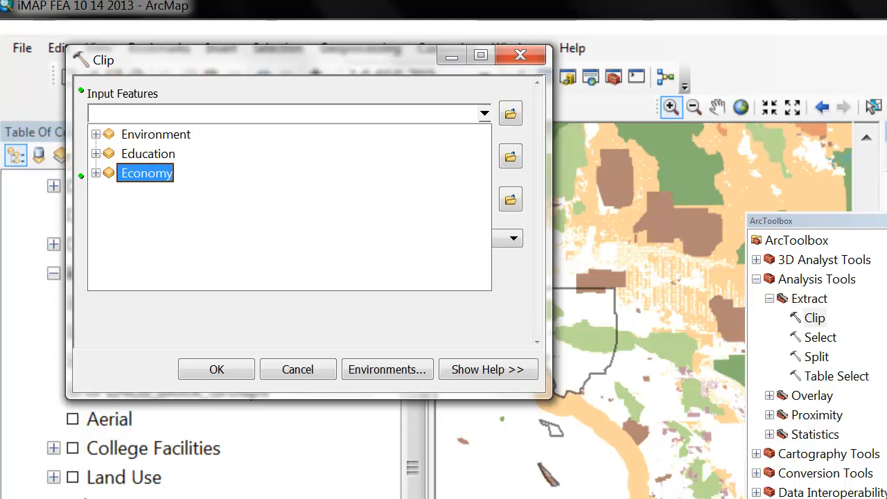
click(299, 370)
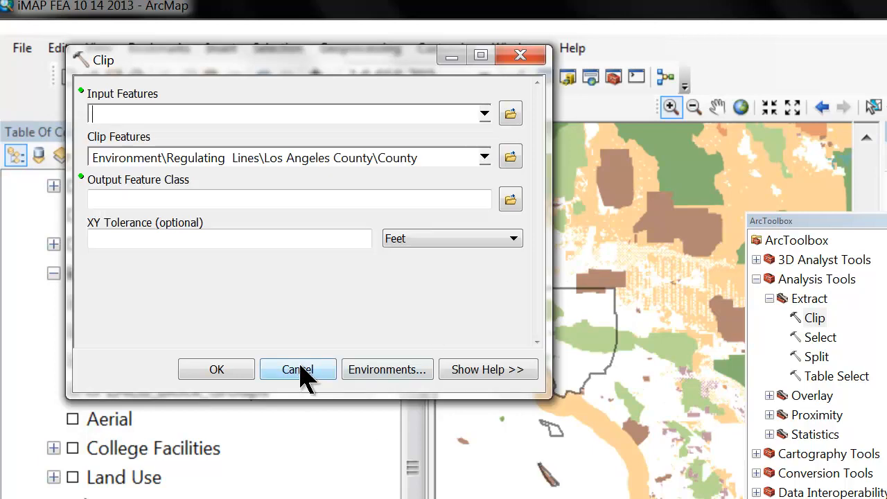
Check the top-level groups offered as clip features for USA Federal Lands, keeping the County layer as the choice.
click(485, 157)
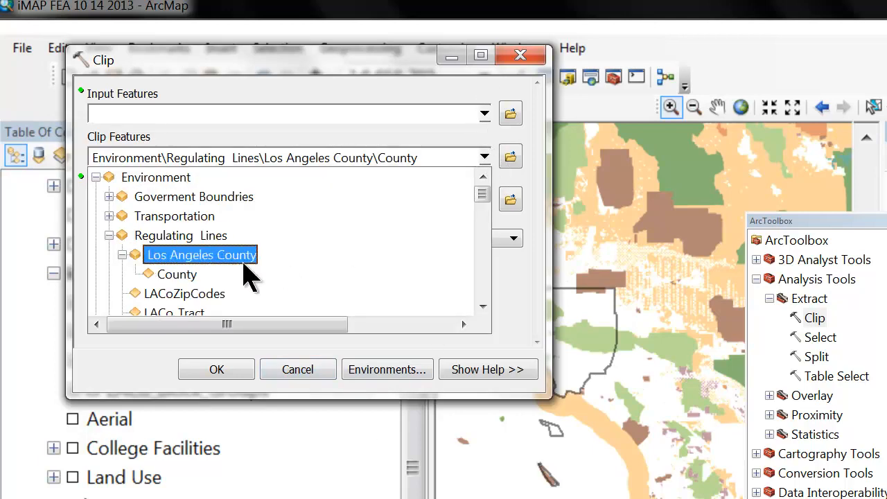
click(109, 236)
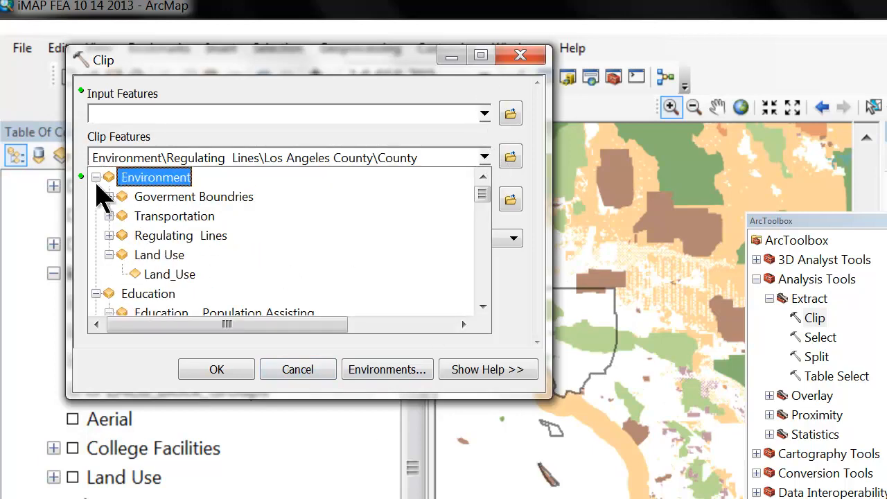
click(96, 178)
click(96, 197)
click(95, 216)
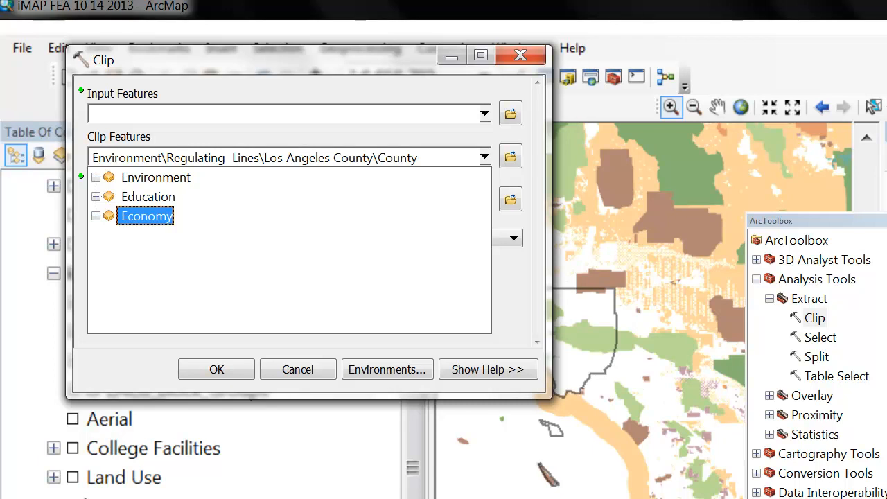
click(311, 368)
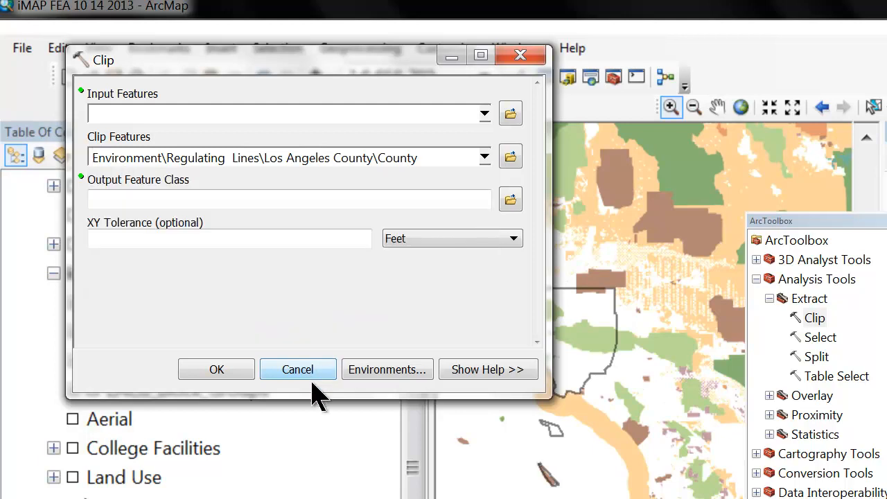
Cancel the Clip tool and move the USA Federal Lands layer into the Regulating Lines group above Los Angeles County.
click(311, 370)
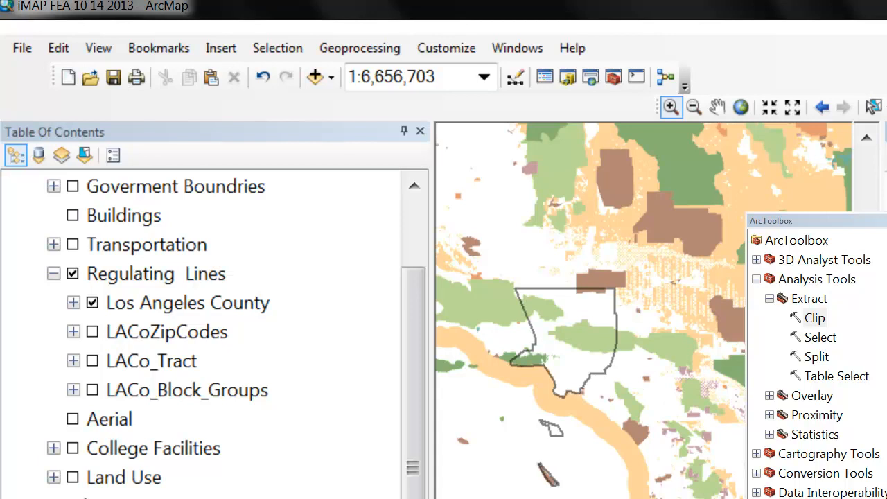
click(34, 498)
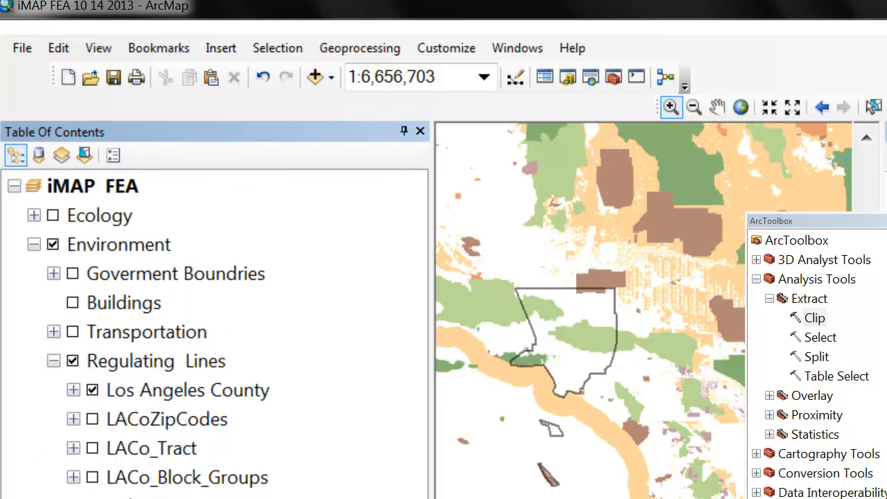
drag(152, 498, 154, 369)
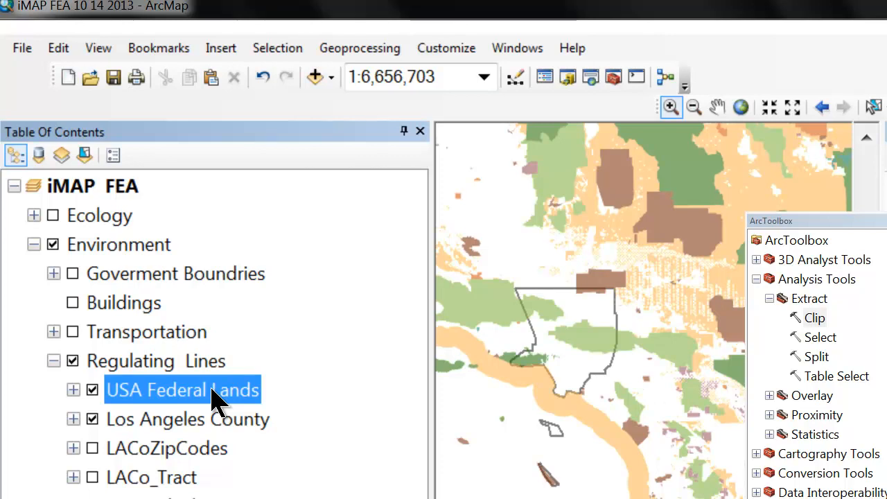
click(22, 48)
click(24, 61)
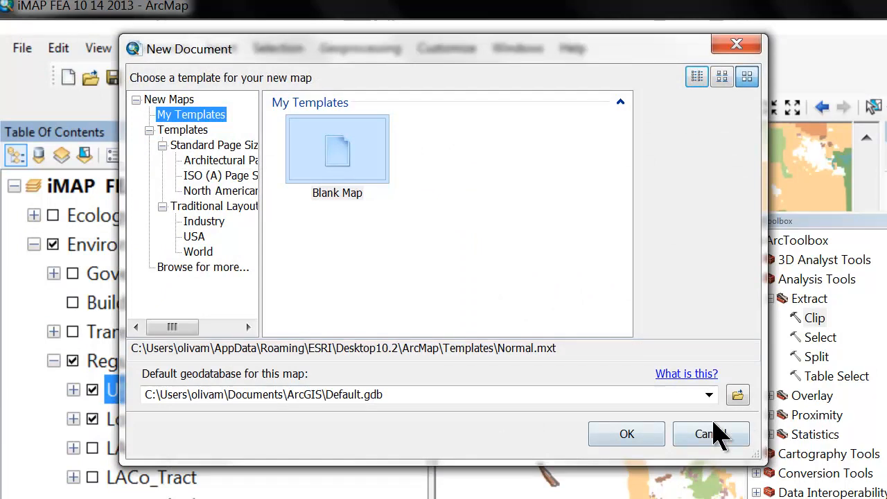
click(745, 434)
click(21, 48)
click(24, 61)
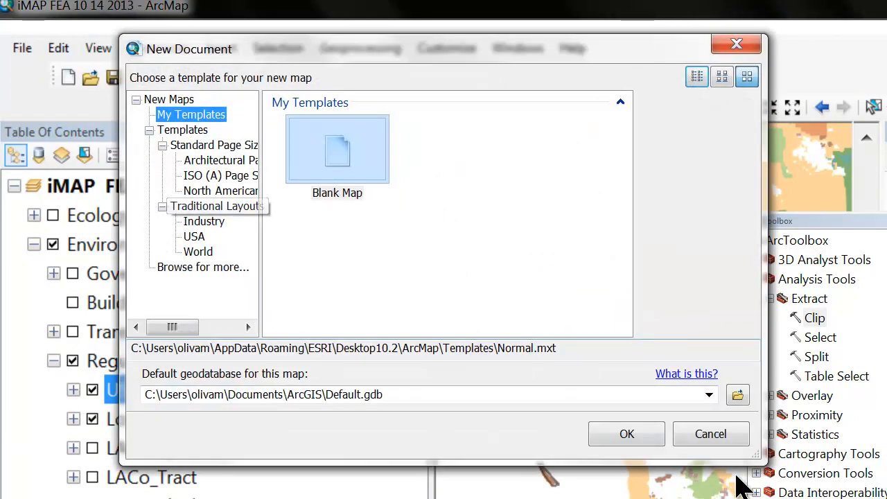
click(714, 435)
Open the map document California New Wells and Water Resources, saving the changes to iMAP FEA 10 14 2013.
click(19, 50)
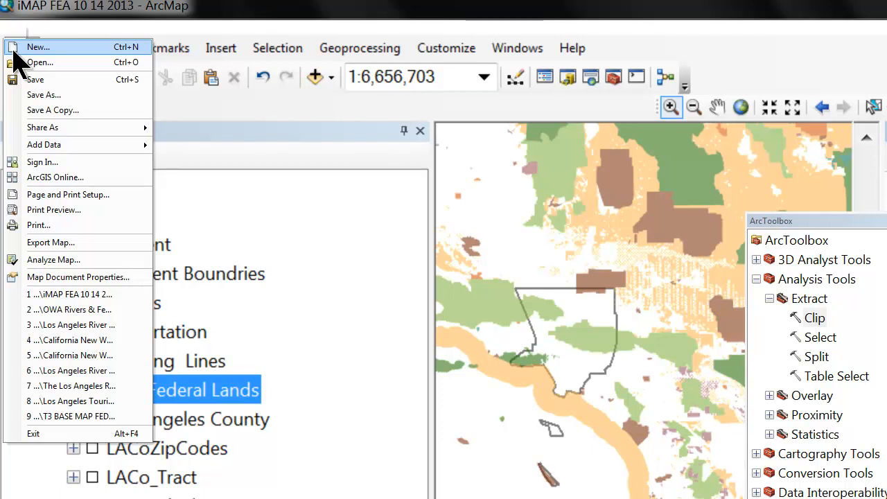
click(21, 62)
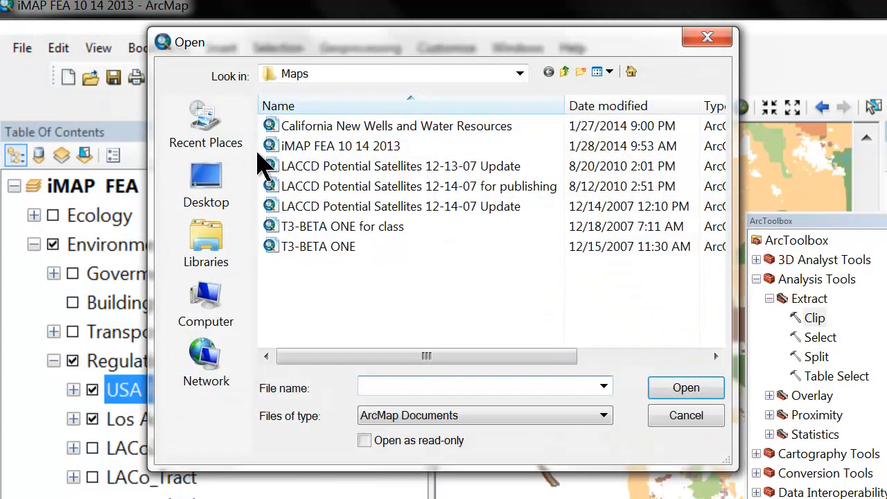
click(365, 128)
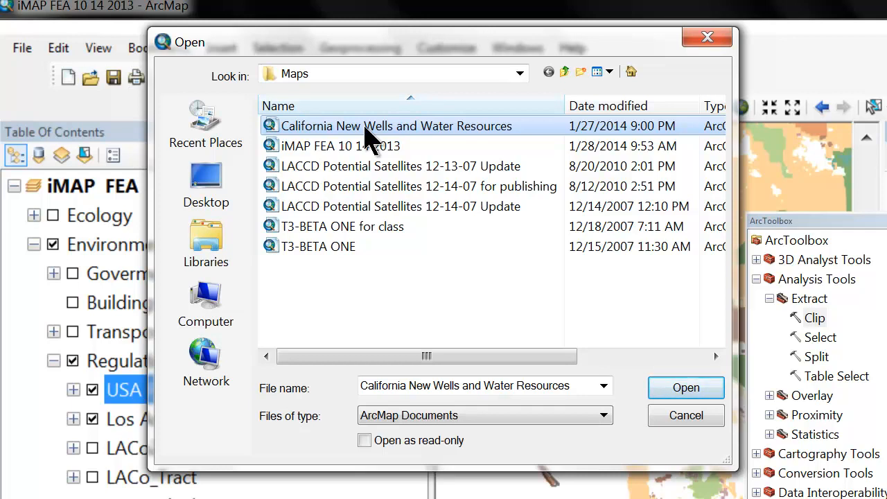
click(687, 390)
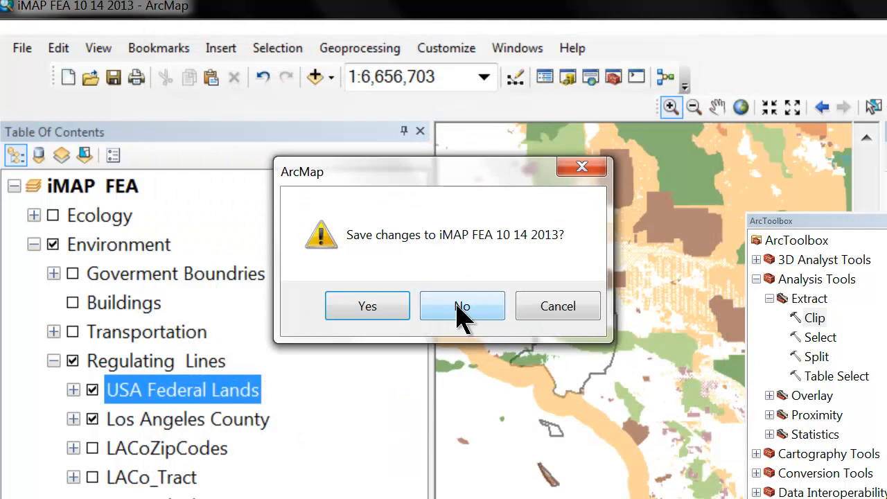
click(357, 316)
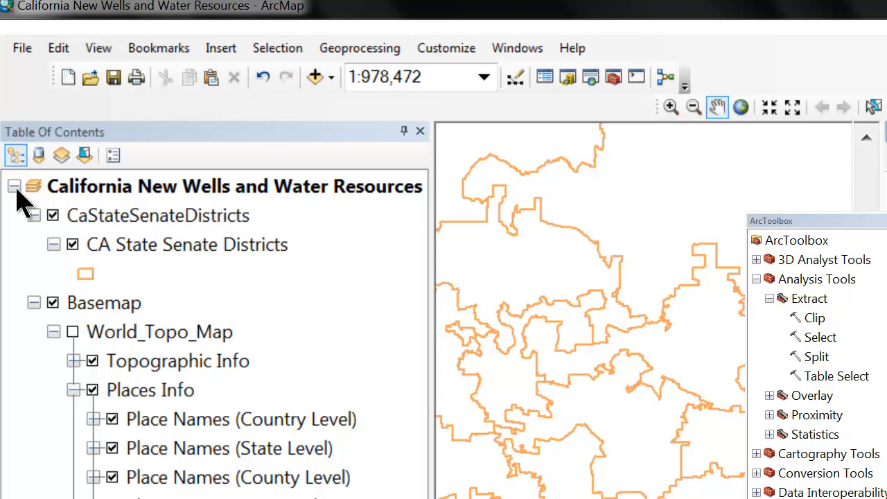
Reopen the map document iMAP FEA 10 14 2013 from the Maps folder.
click(22, 48)
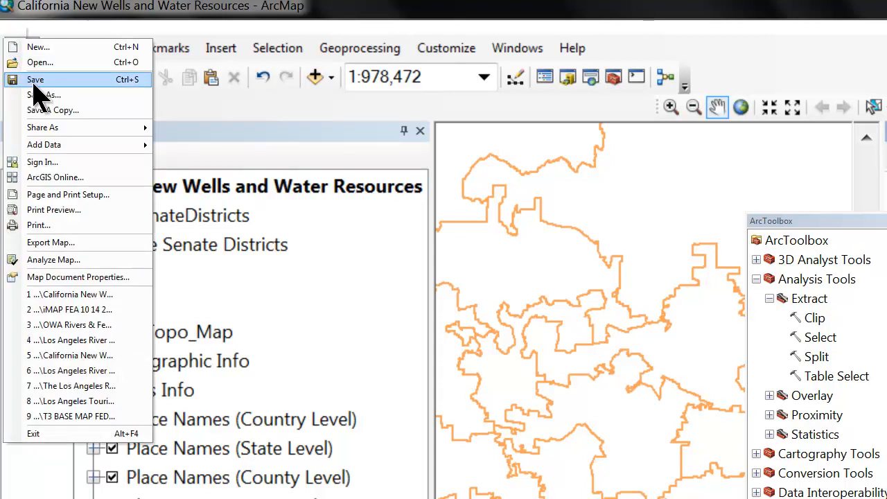
click(35, 64)
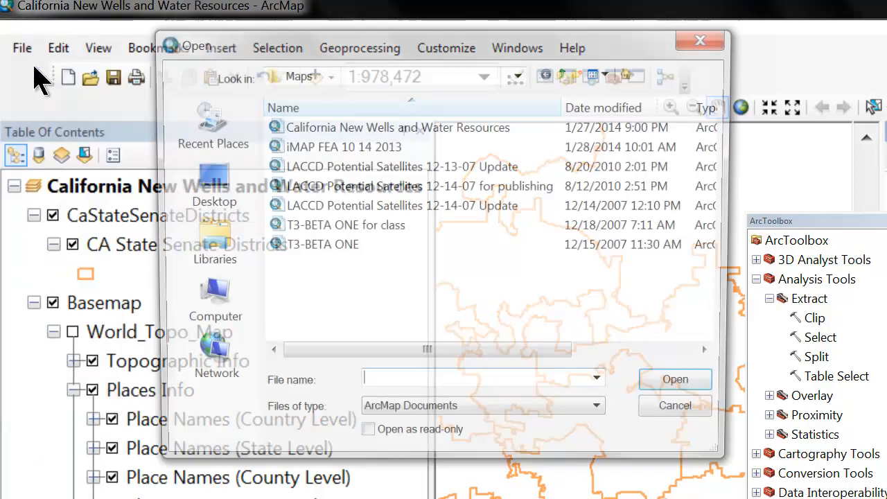
click(361, 145)
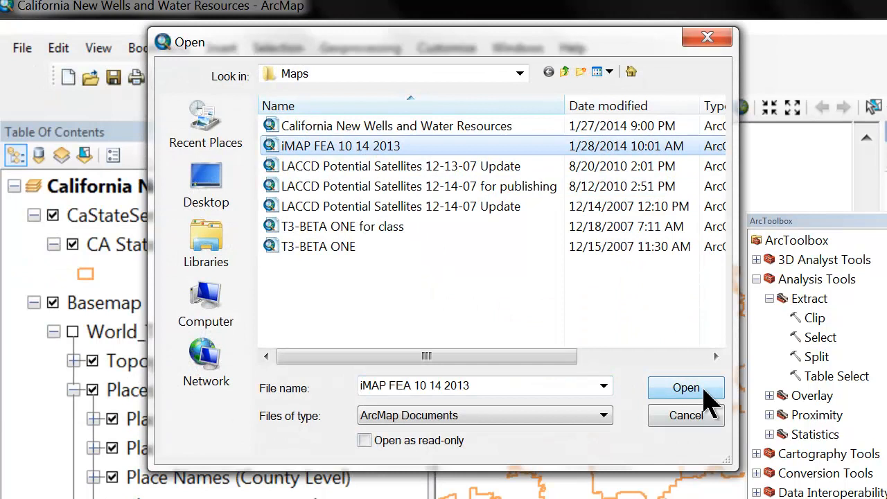
click(701, 388)
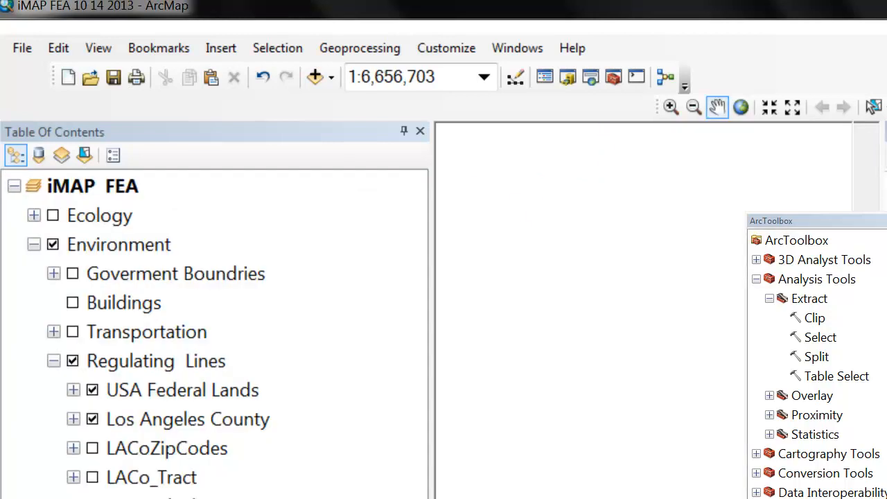
Review the item description of the Rivers web layer and close it.
drag(797, 220, 717, 234)
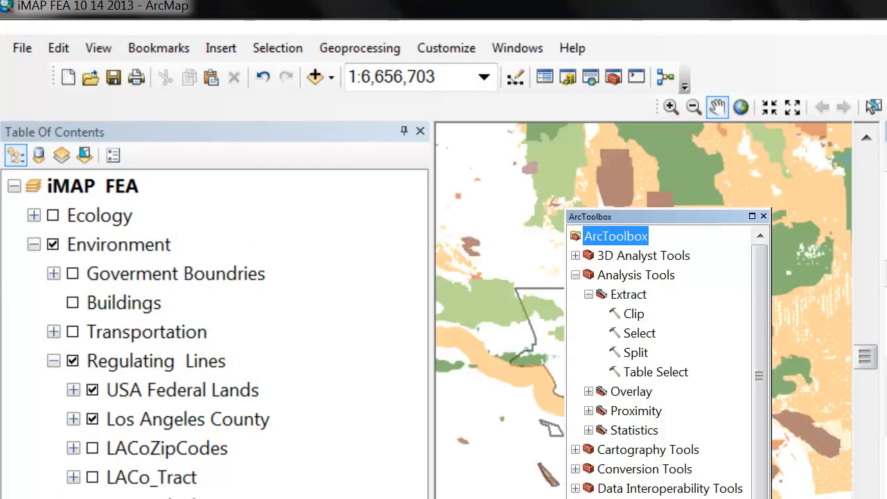
scroll(669, 361, down, 2)
scroll(669, 361, up, 2)
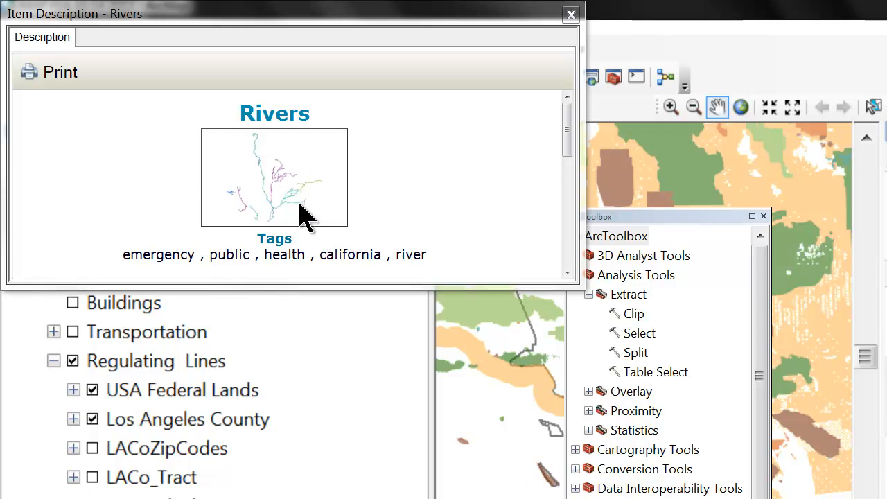
drag(573, 129, 568, 110)
click(570, 14)
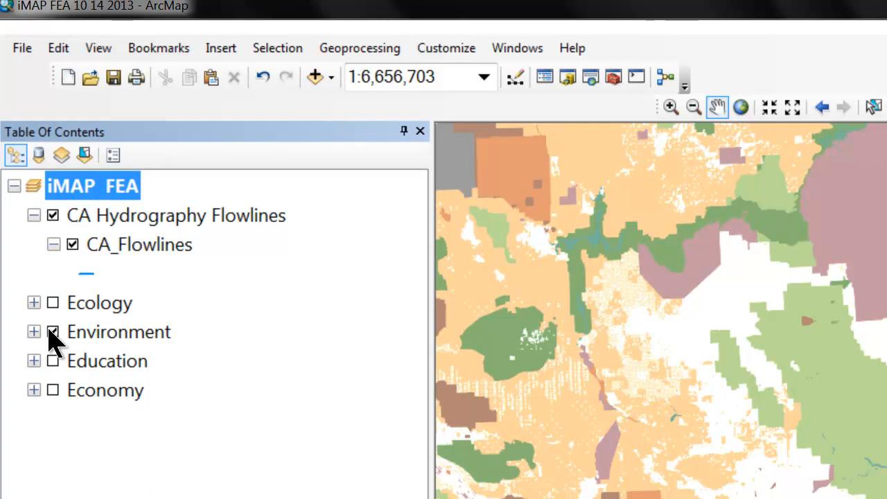
Hide the Environment group, expand it, and remove the USA Federal Lands layer from its Regulating Lines group.
click(53, 333)
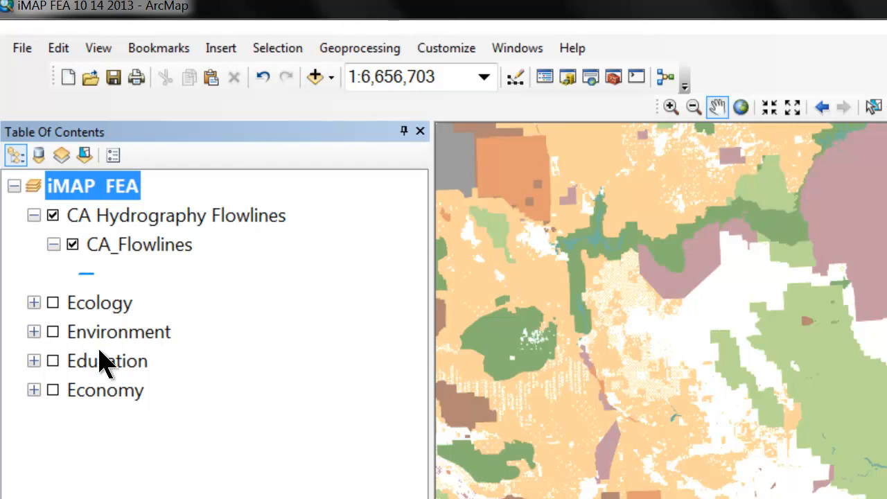
click(34, 332)
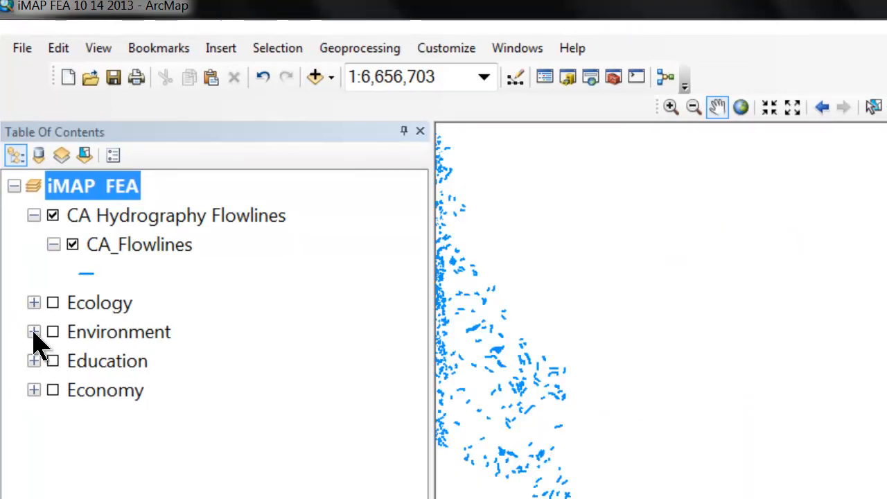
click(33, 332)
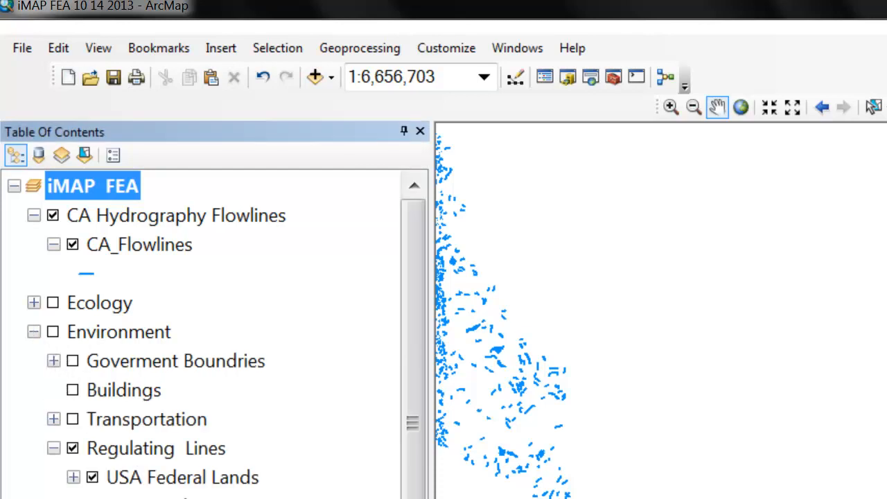
click(165, 479)
right_click(165, 485)
click(184, 341)
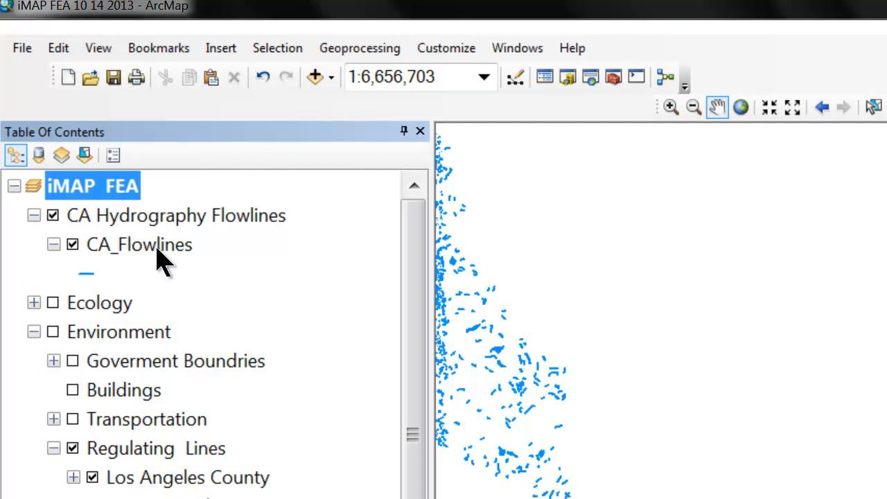
Expand the Los Angeles County group and turn the Environment group back on to show the county outline with the flowlines.
click(73, 479)
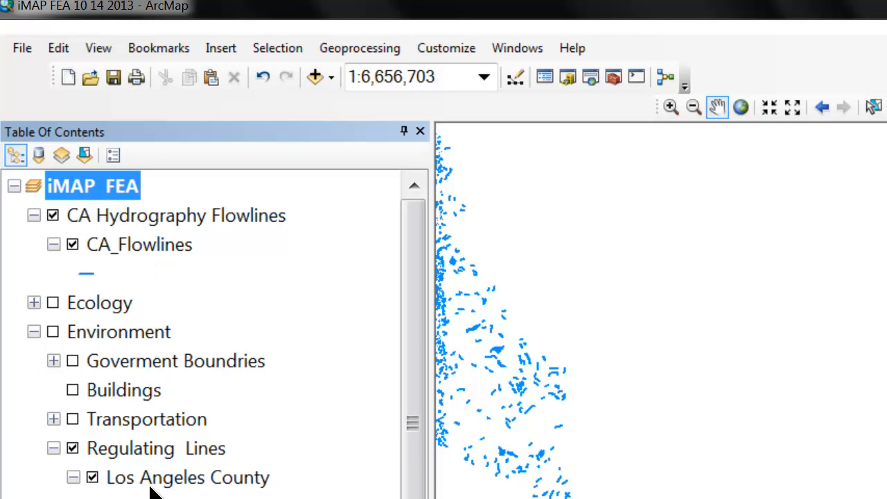
click(53, 333)
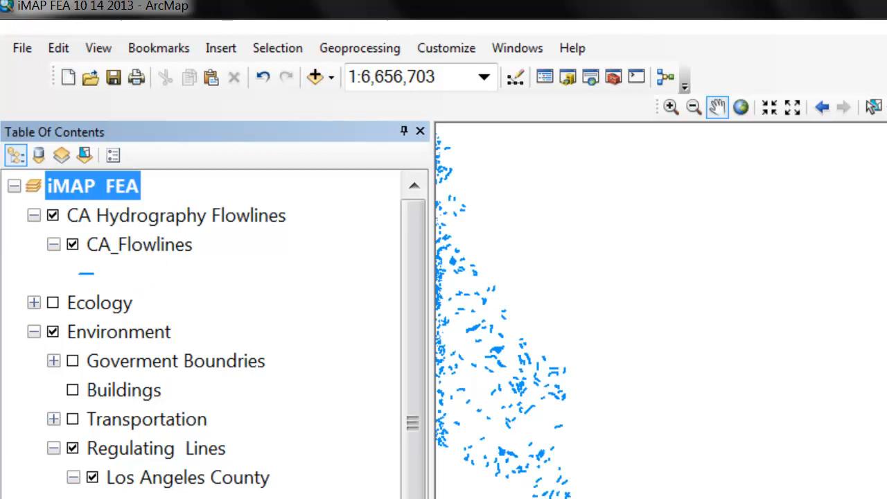
key(Left)
key(Left)
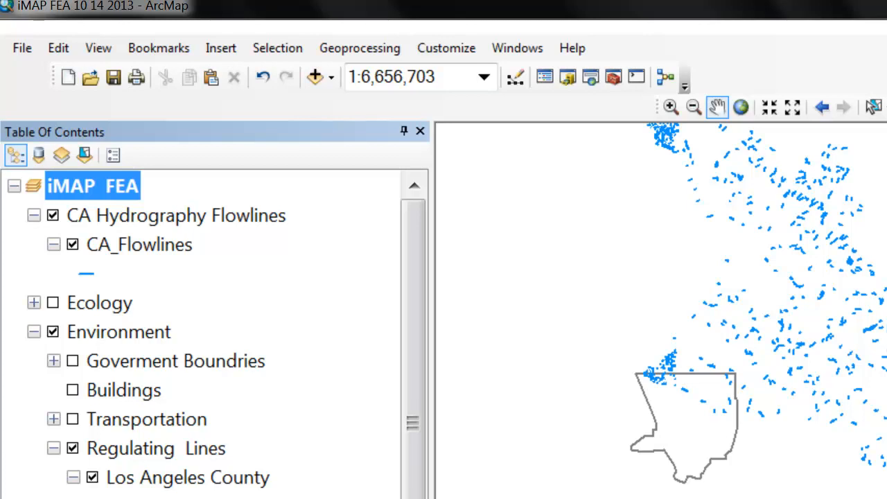
click(694, 107)
click(702, 297)
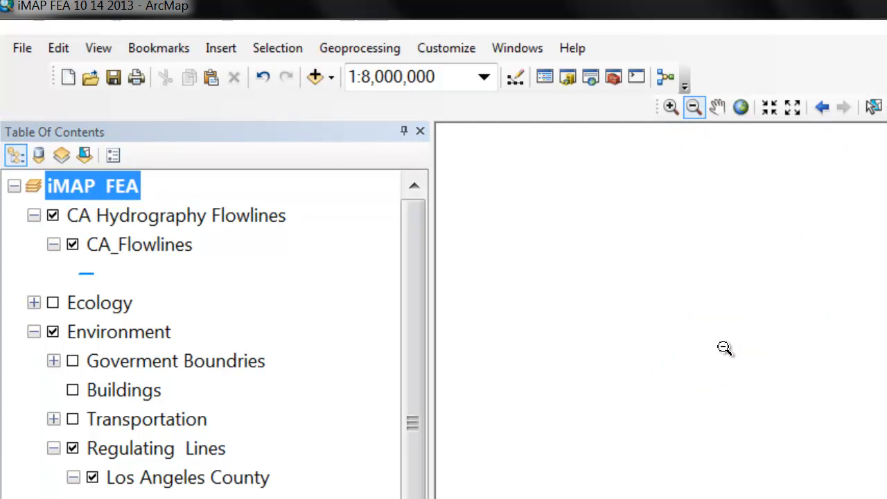
click(724, 348)
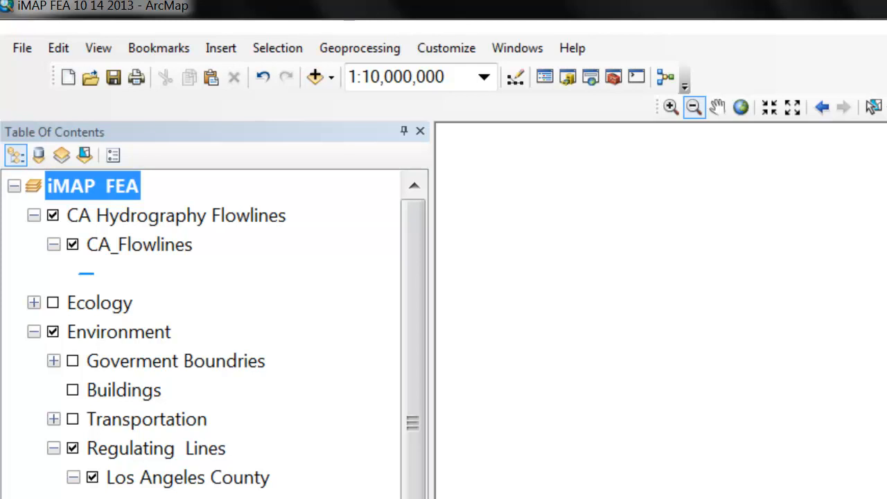
Examine the CA_Flowlines attribute table, checking fields such as GNIS_Name, LengthKM and ReachCode, and close it.
click(153, 251)
right_click(153, 251)
click(187, 206)
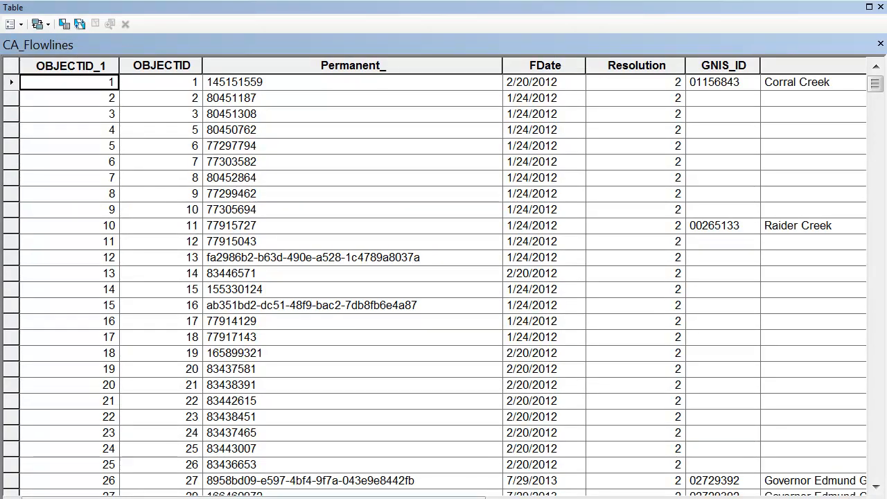
drag(253, 497, 420, 498)
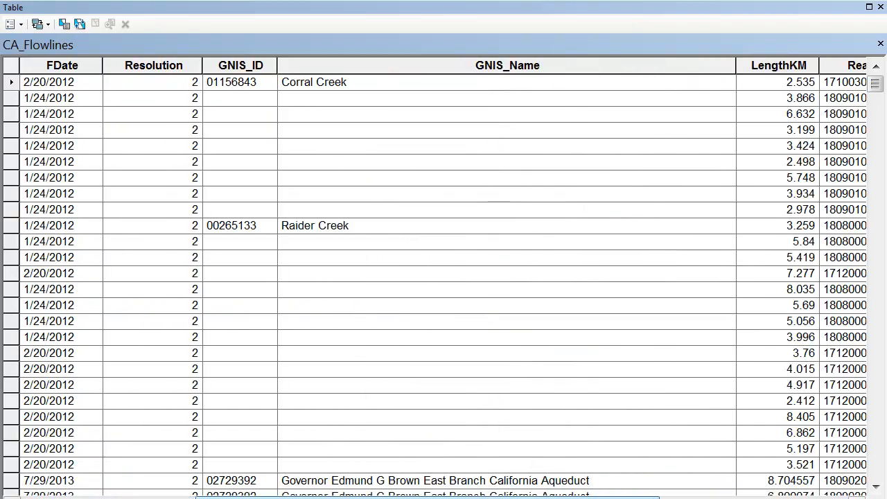
scroll(560, 436, down, 4)
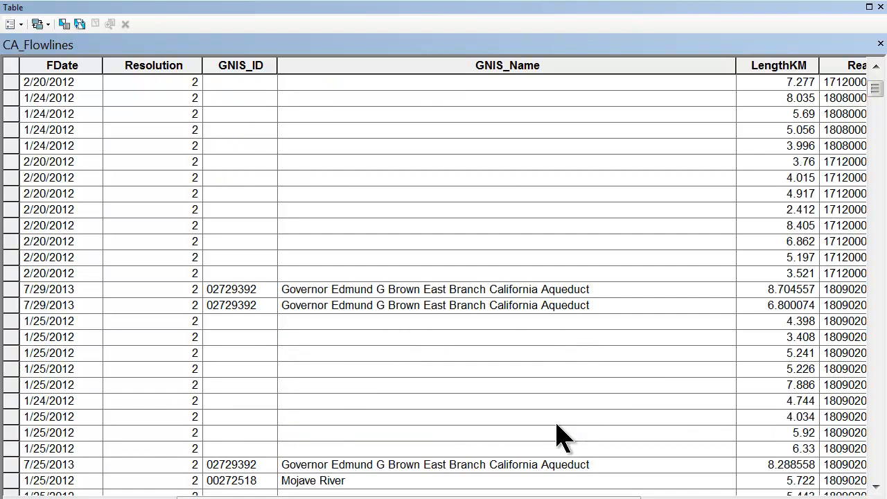
scroll(560, 437, down, 11)
scroll(560, 437, down, 4)
drag(624, 498, 740, 497)
scroll(728, 295, up, 19)
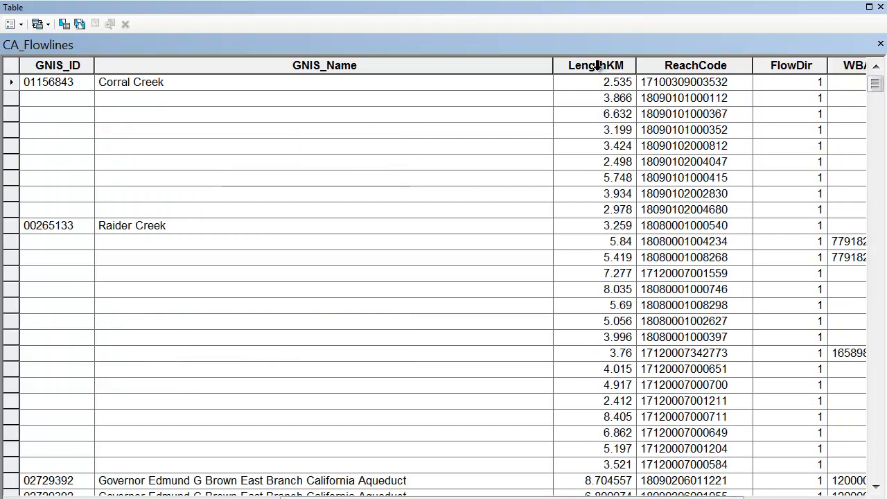
drag(515, 497, 309, 488)
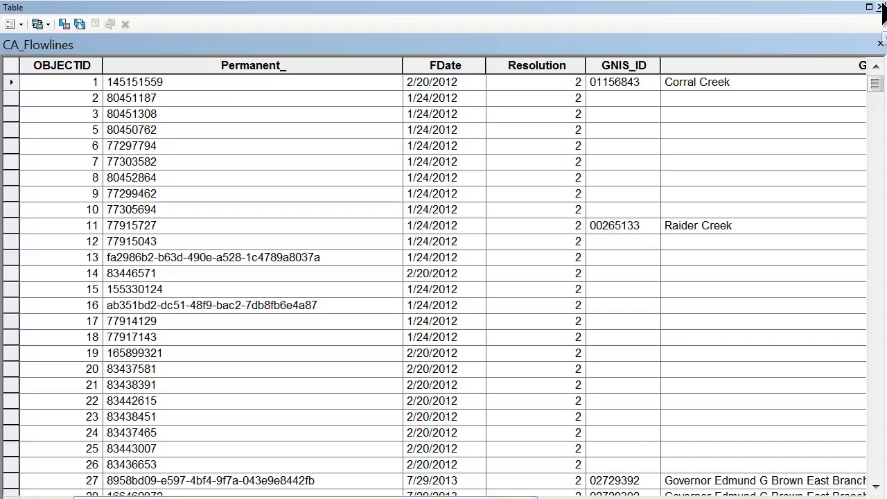
click(881, 7)
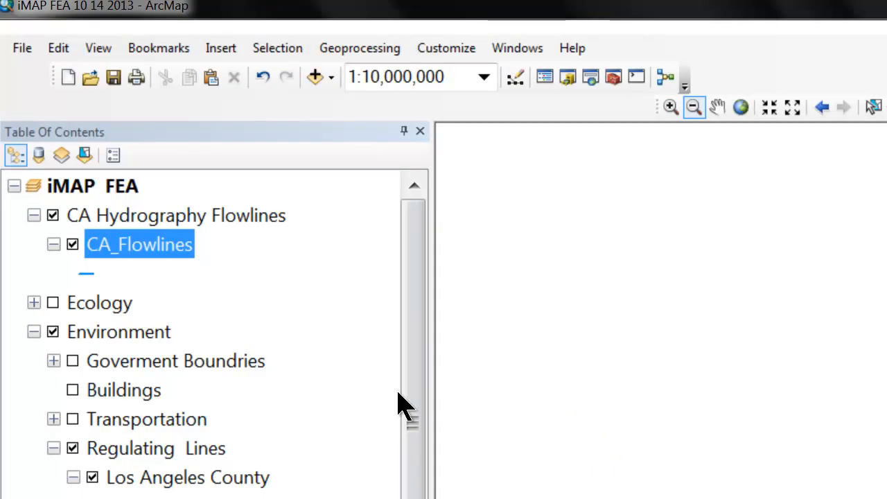
Close the Identify results for CA_Flowlines and display ArcToolbox with its Extract tools.
drag(412, 416, 411, 468)
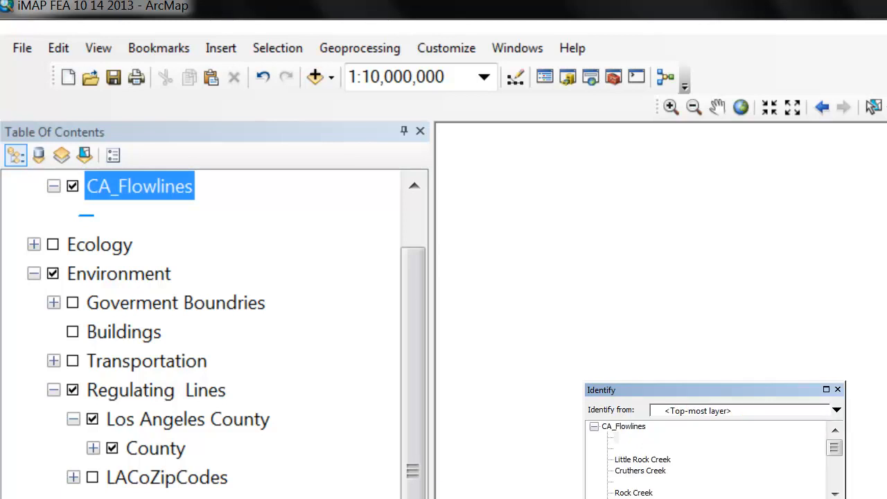
click(837, 389)
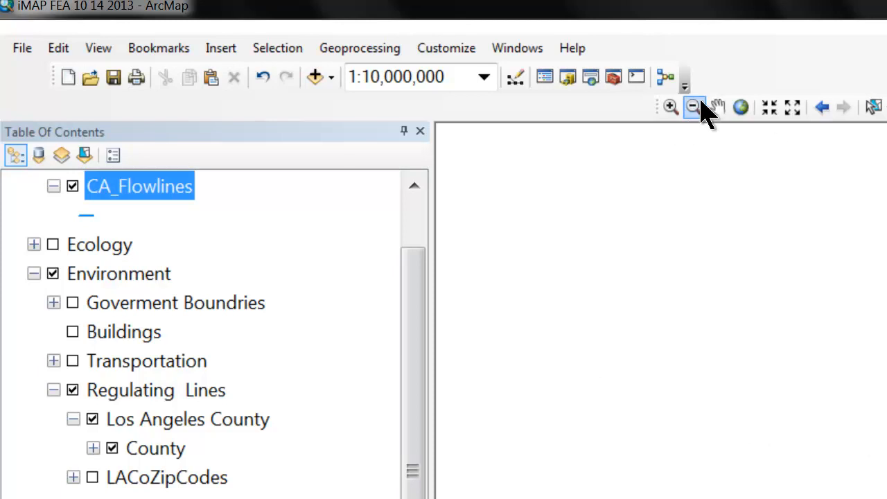
click(613, 77)
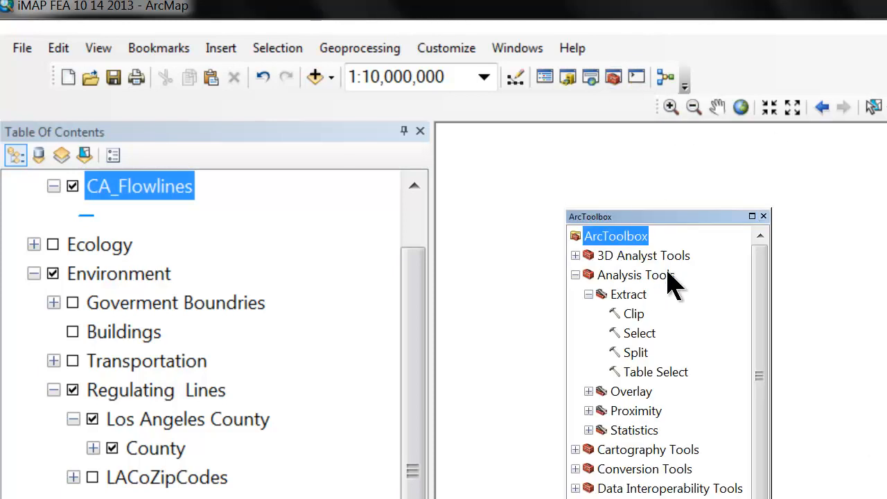
Open the Clip tool from the Extract toolset and move its dialog clear of the table of contents.
click(652, 278)
click(634, 296)
click(635, 315)
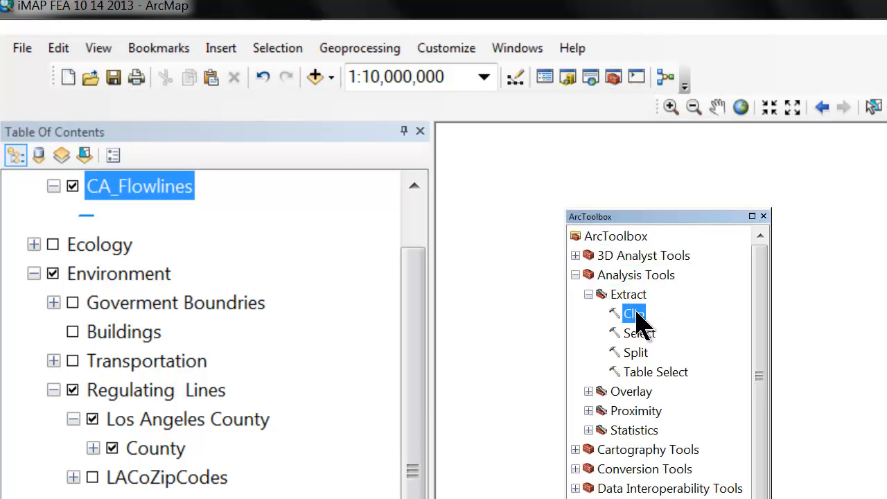
double_click(634, 314)
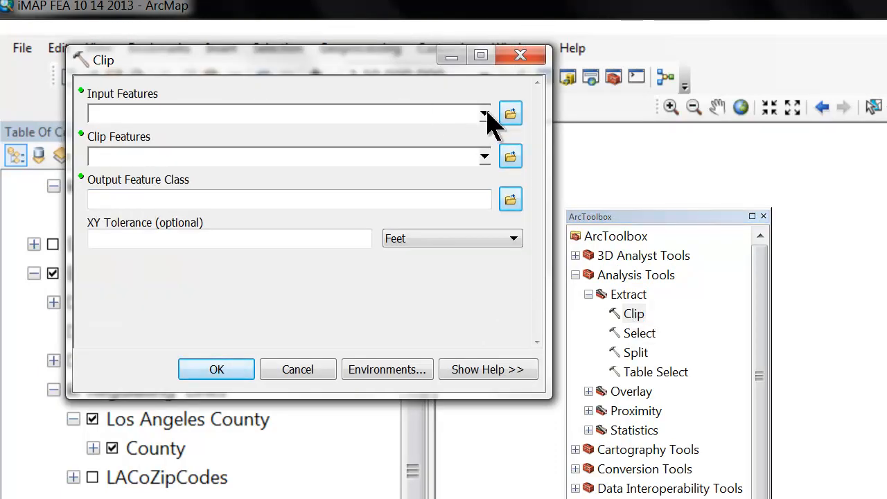
click(484, 114)
drag(483, 244, 485, 139)
click(305, 374)
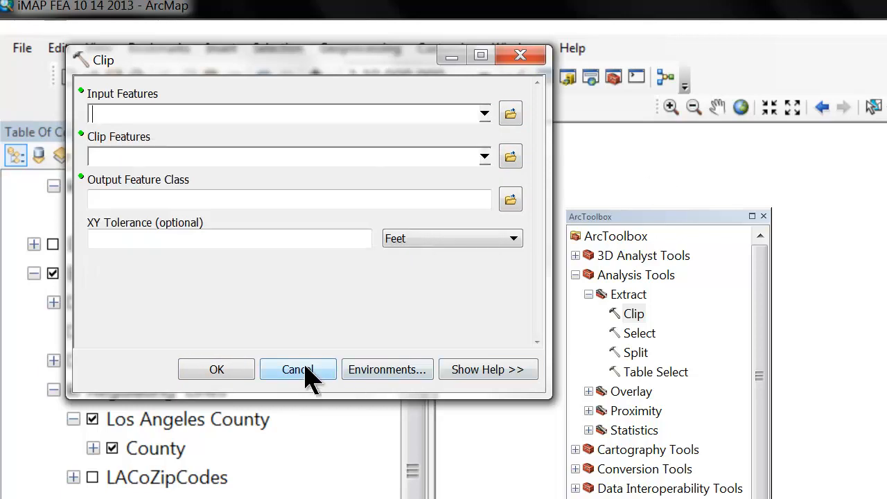
drag(319, 75, 856, 127)
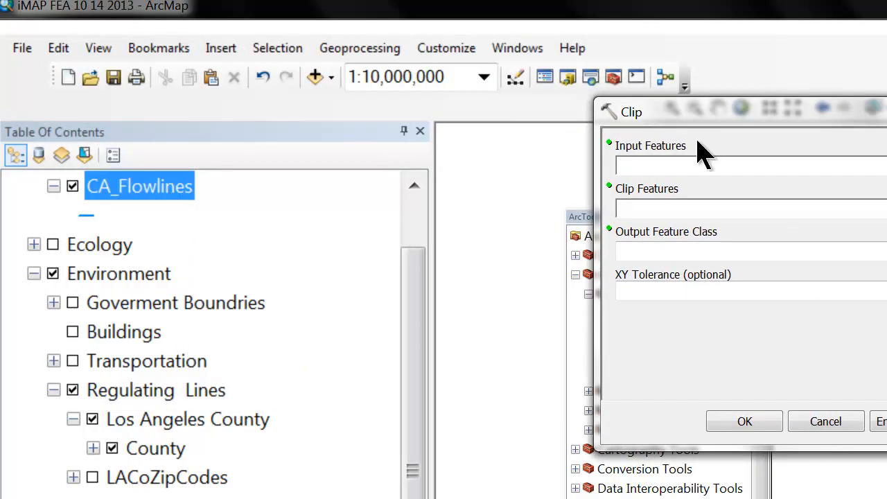
Try to use the CA Hydrography Flowlines group layer as the Clip tool's input features.
key(alt+Down)
key(Down)
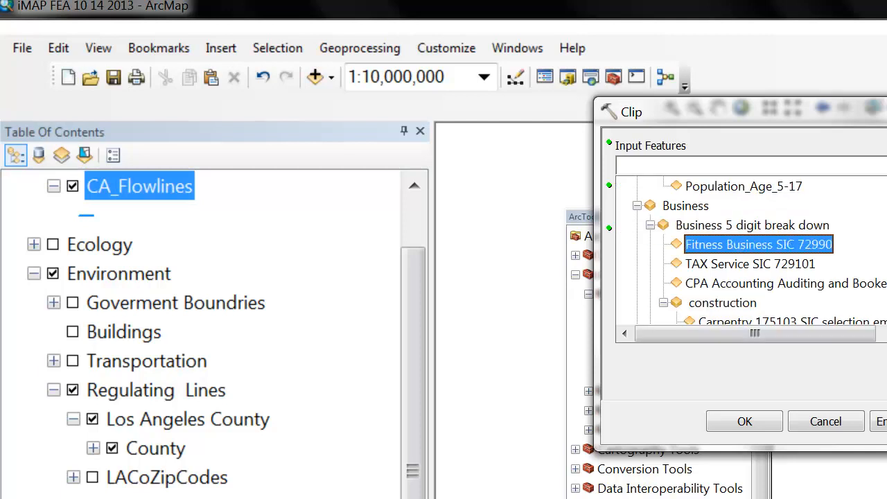
key(Home)
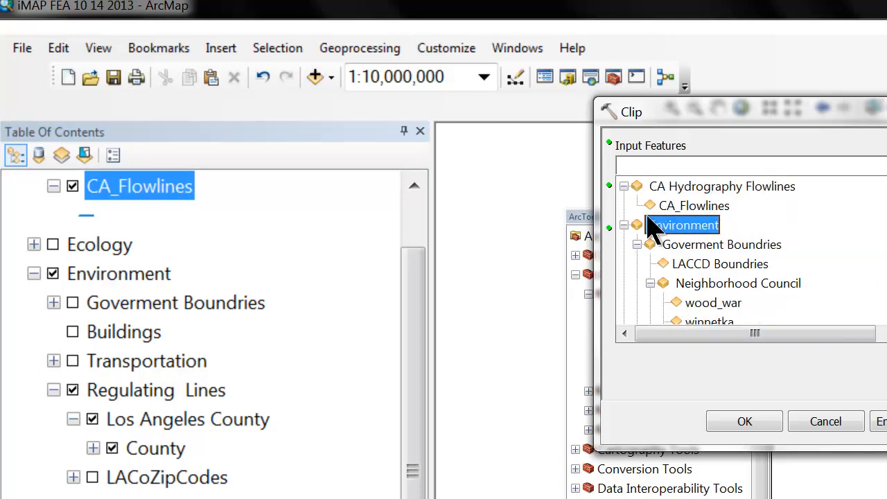
click(623, 185)
click(630, 205)
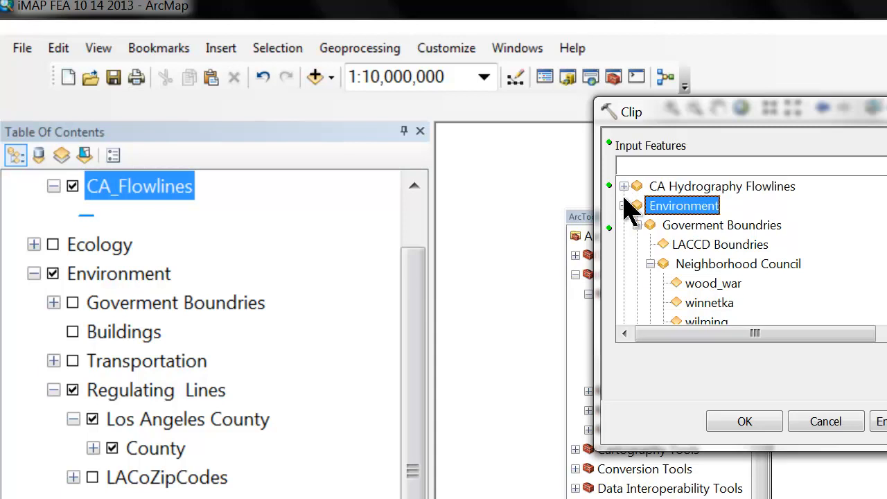
click(624, 205)
click(627, 224)
click(624, 225)
click(627, 245)
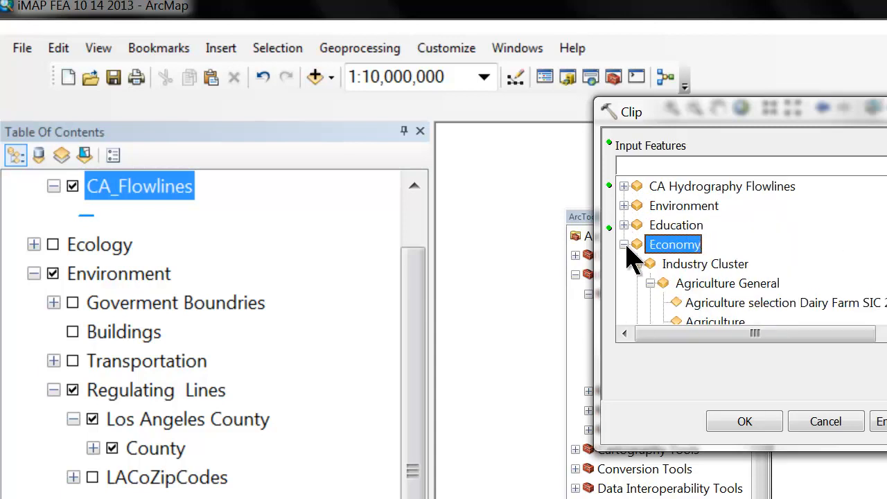
click(624, 244)
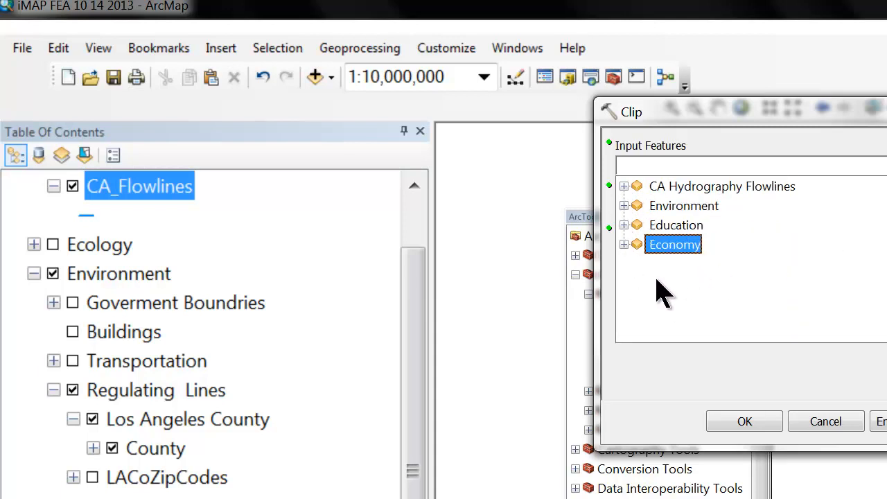
click(700, 188)
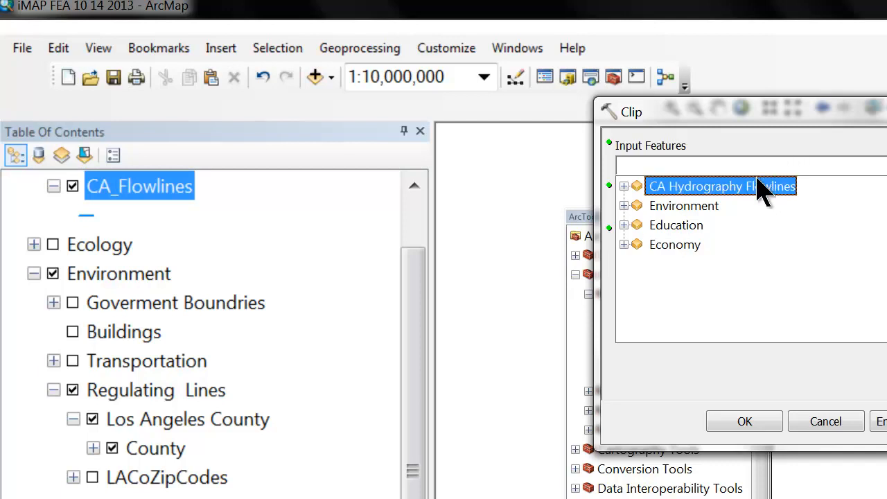
click(763, 189)
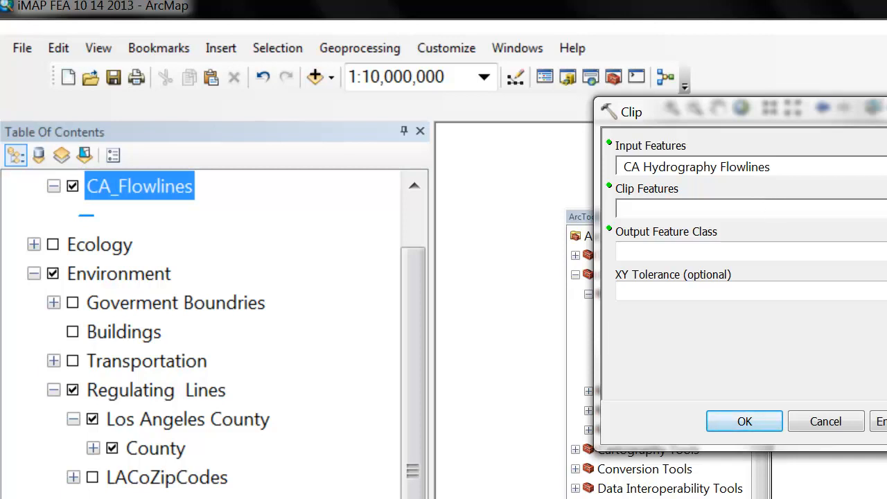
Set the clip features to the County layer in the Los Angeles County group under Environment's Regulating Lines.
click(886, 209)
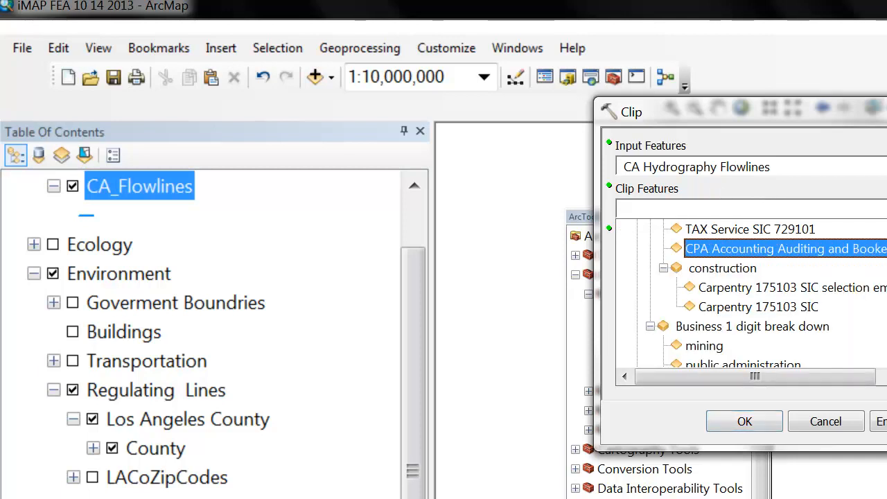
scroll(886, 236, up, 1)
scroll(749, 298, up, 4)
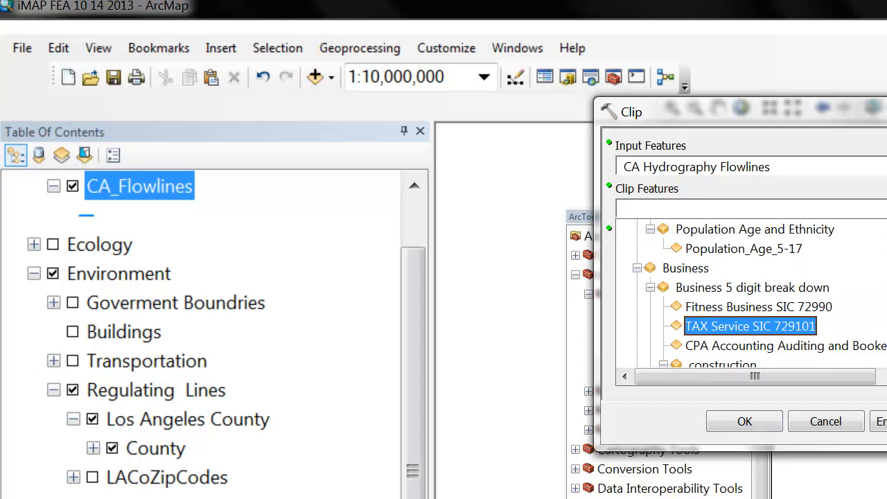
scroll(748, 298, up, 5)
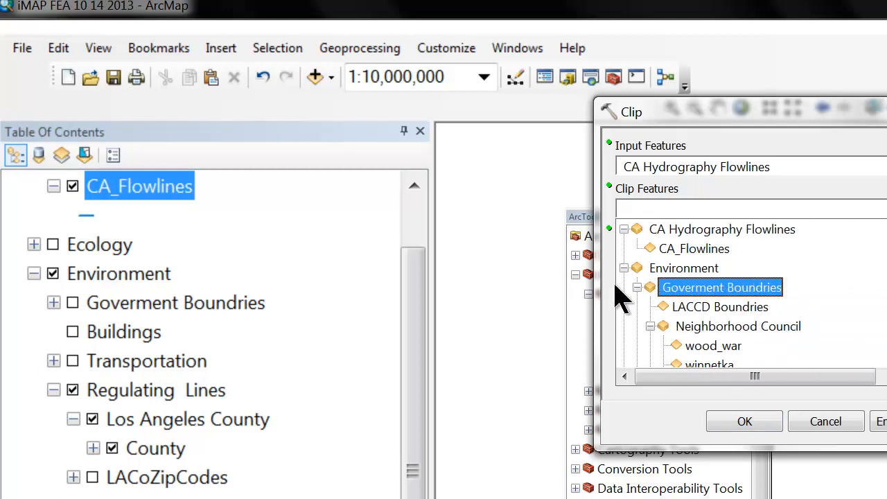
click(650, 323)
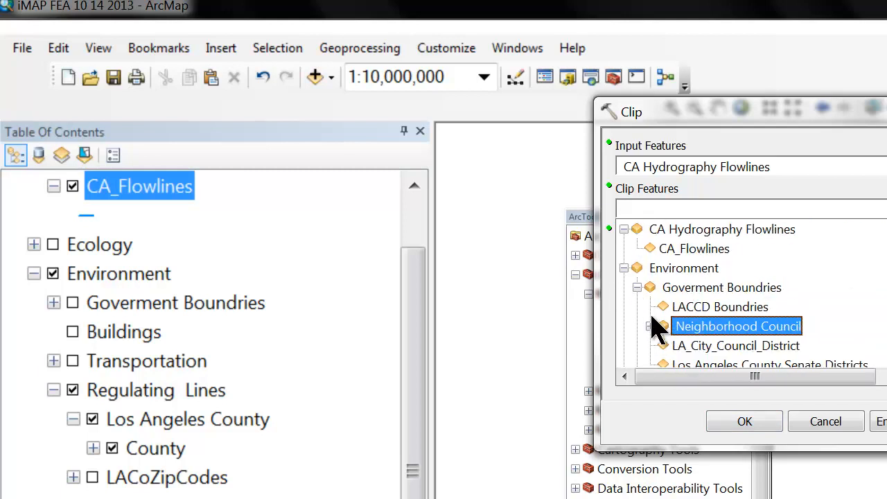
click(638, 287)
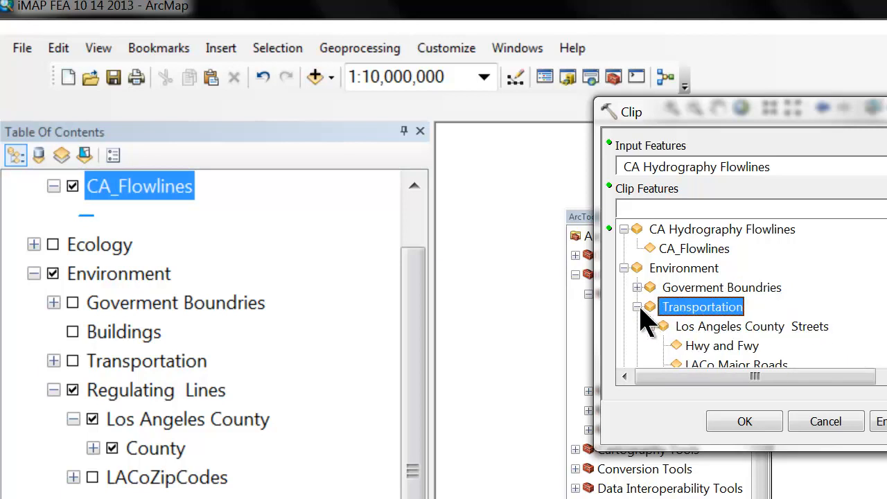
click(638, 307)
scroll(700, 347, down, 4)
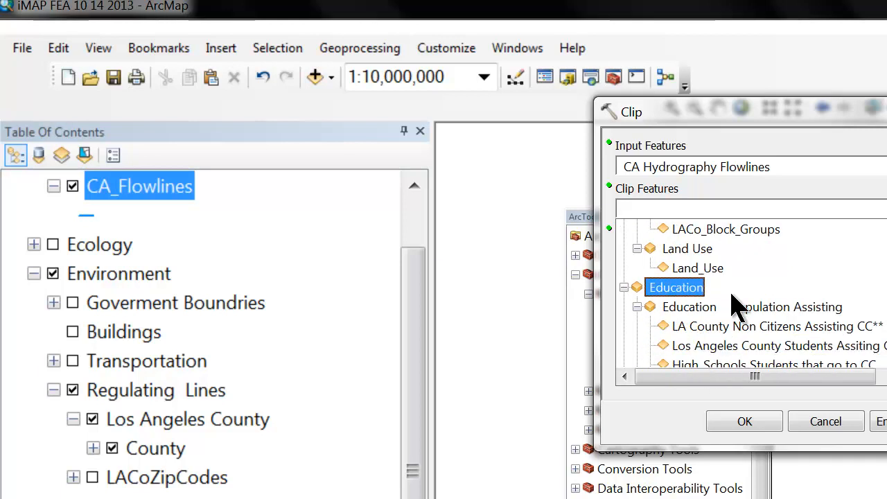
click(638, 249)
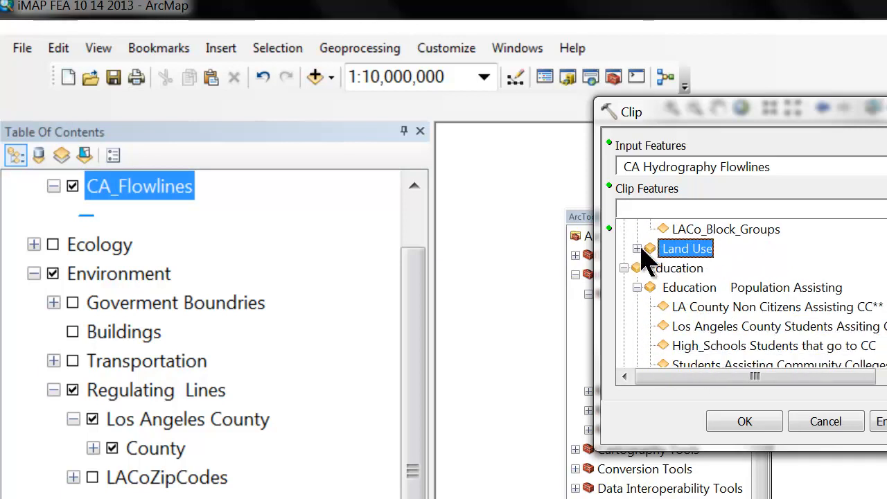
scroll(737, 263, up, 1)
click(714, 228)
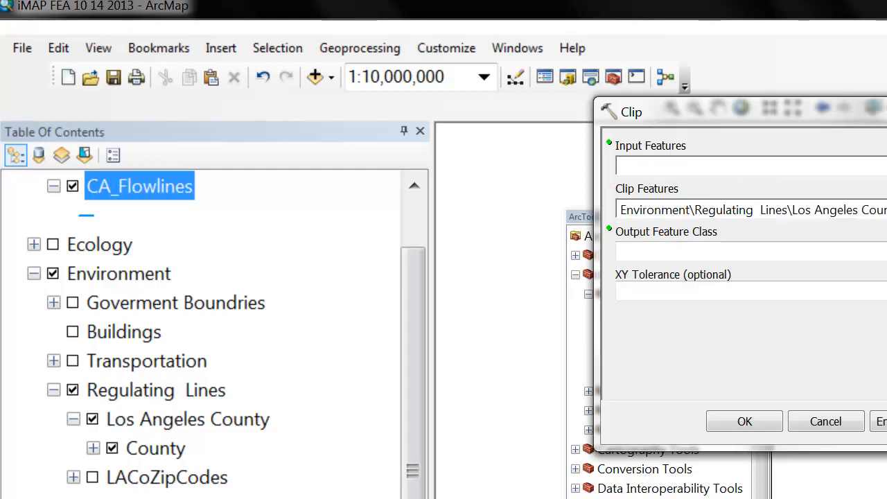
Set the input features to the CA_Flowlines layer inside CA Hydrography Flowlines and run the clip.
click(886, 166)
scroll(752, 251, down, 5)
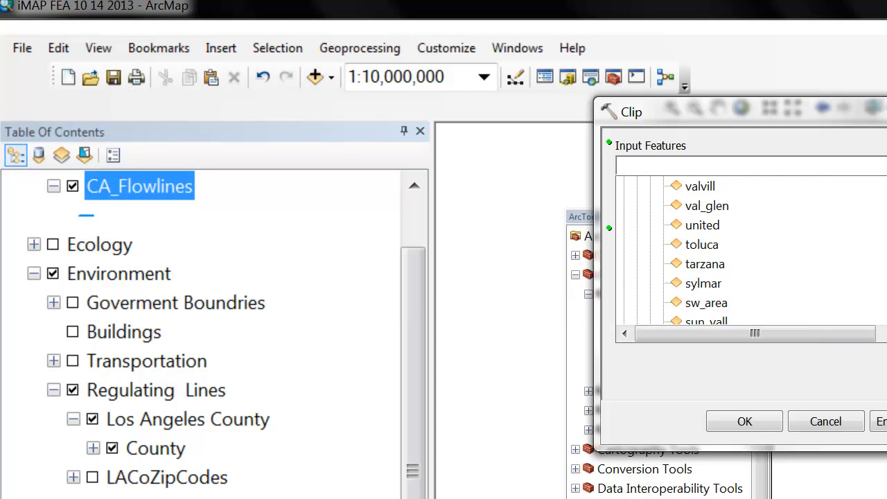
scroll(751, 251, up, 5)
click(735, 205)
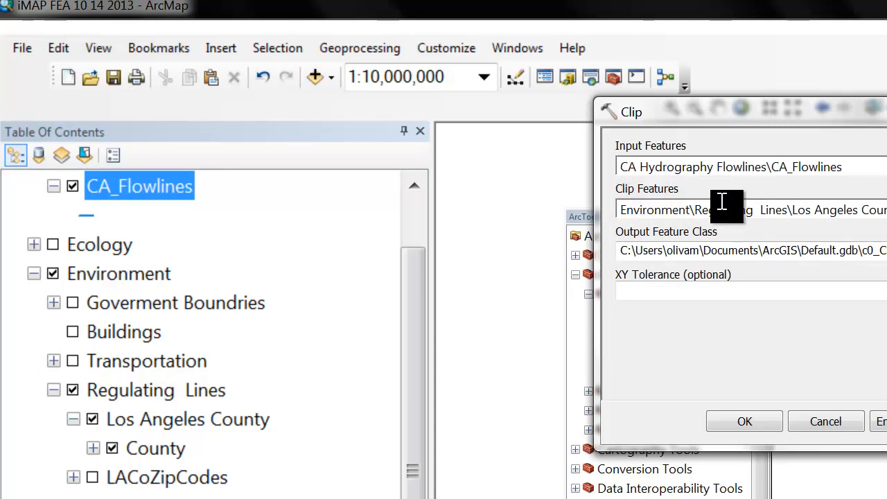
click(755, 424)
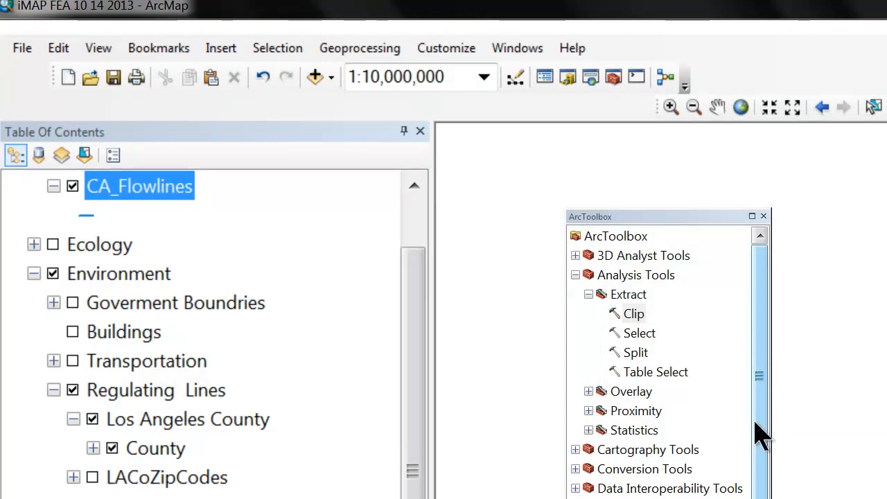
Collapse the Environment group in the table of contents and move the ArcToolbox window closer to it.
drag(412, 406, 388, 281)
drag(264, 260, 265, 247)
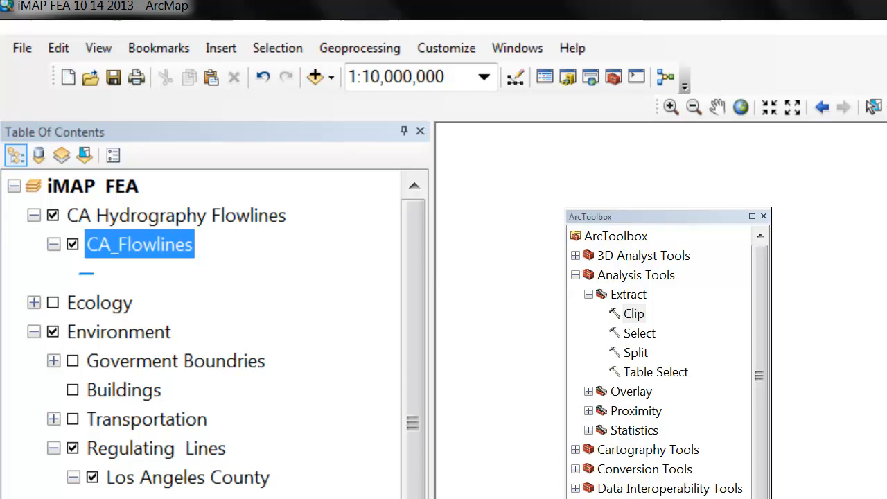
click(33, 332)
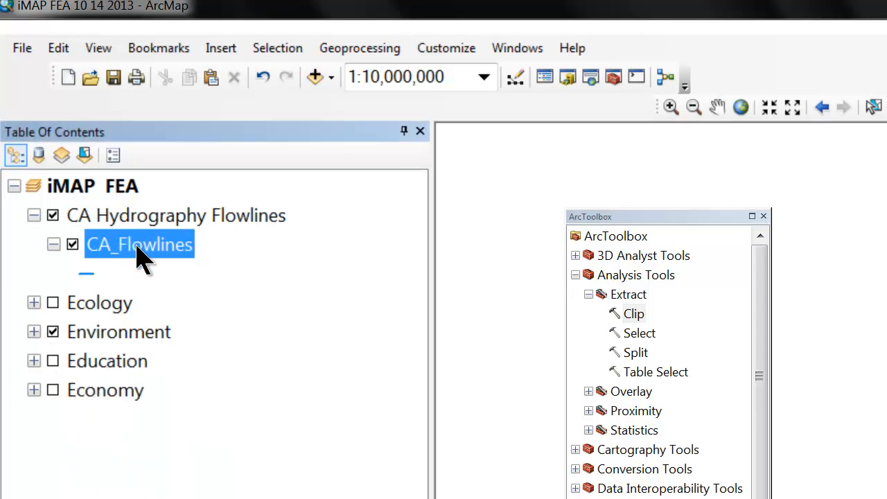
double_click(635, 314)
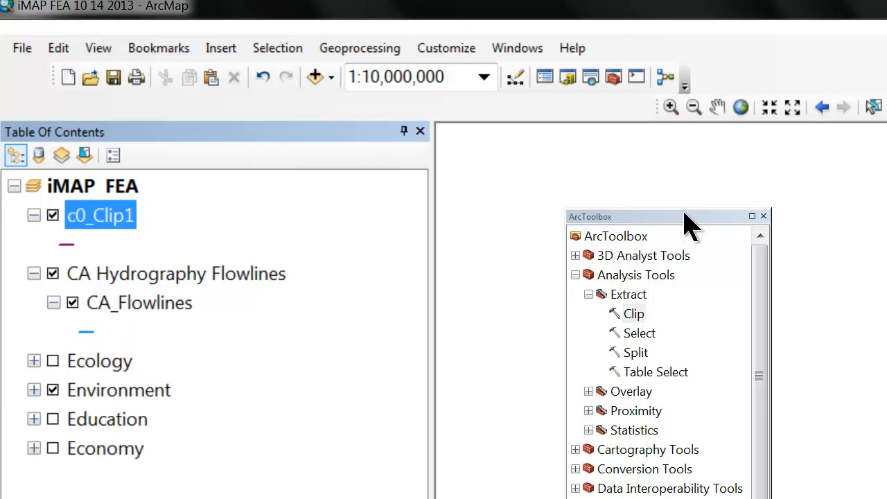
drag(685, 217, 625, 225)
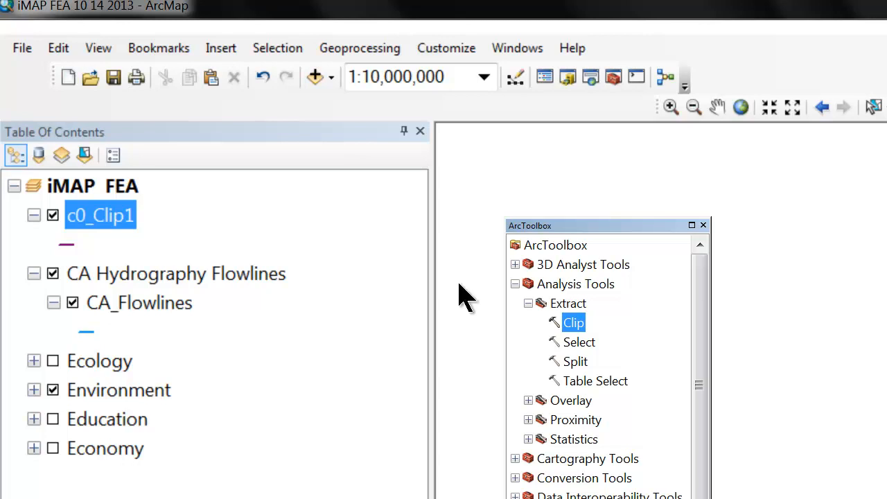
Start the Clip tool and set its input features to the County layer in the Los Angeles County group under Environment's Regulating Lines.
click(163, 275)
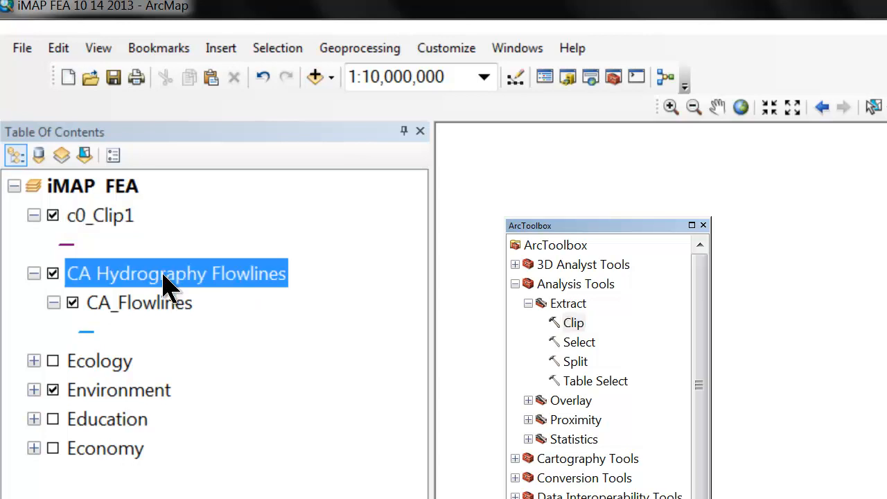
double_click(574, 324)
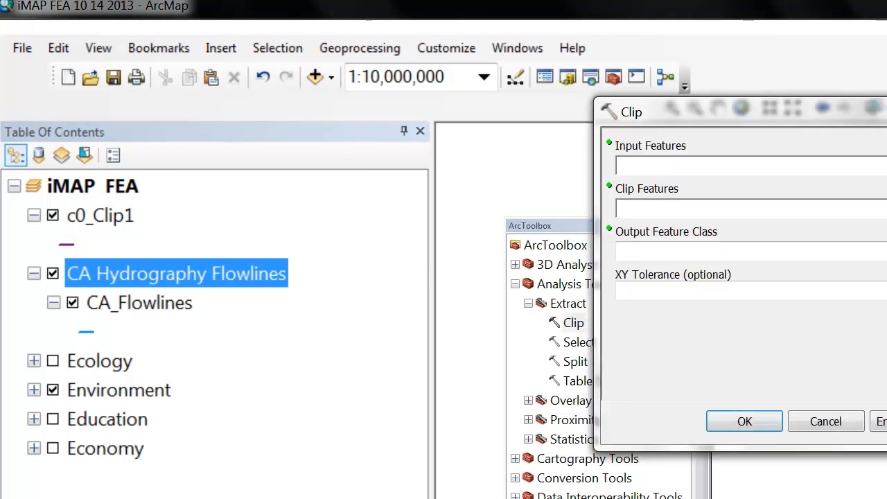
click(885, 165)
scroll(745, 253, up, 10)
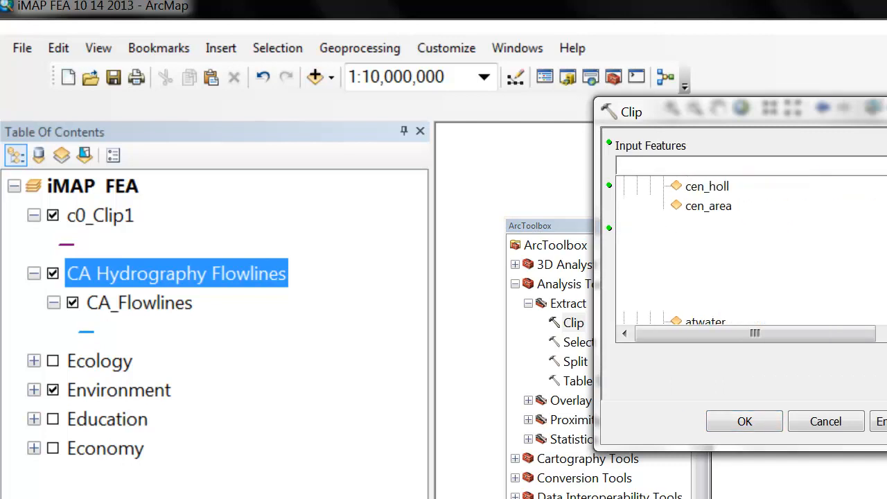
scroll(693, 253, down, 5)
scroll(693, 253, up, 5)
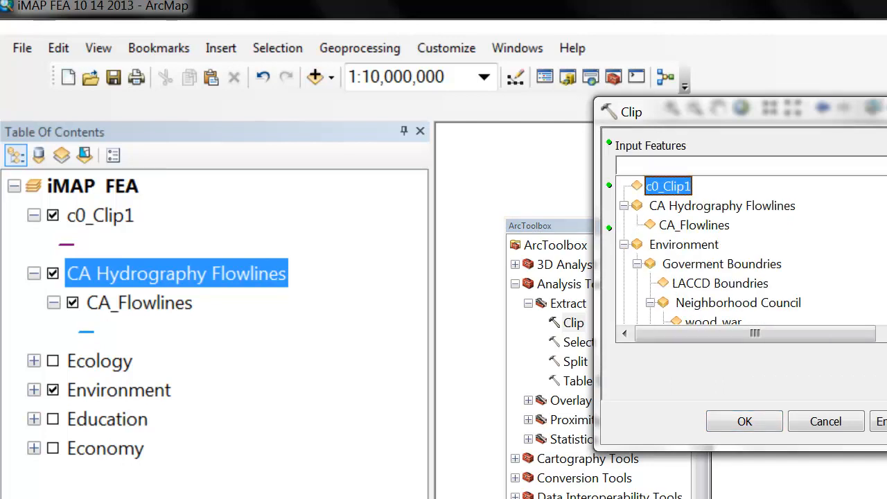
click(637, 265)
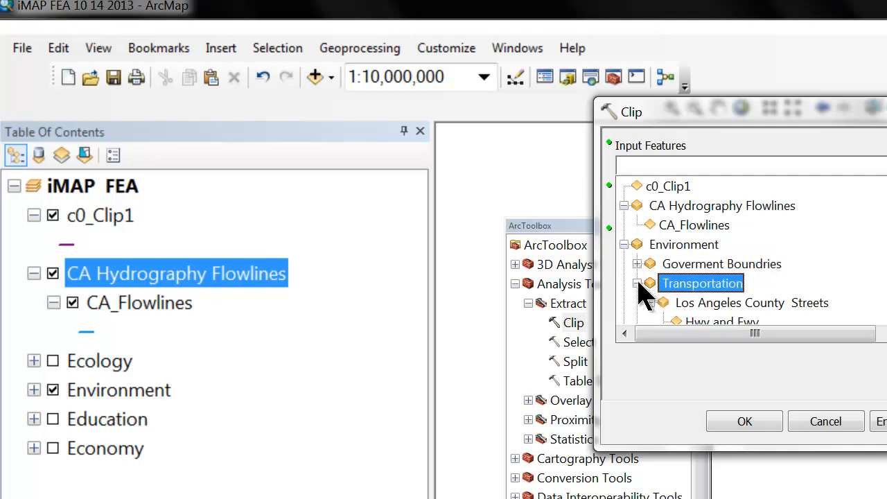
click(638, 284)
scroll(812, 327, down, 10)
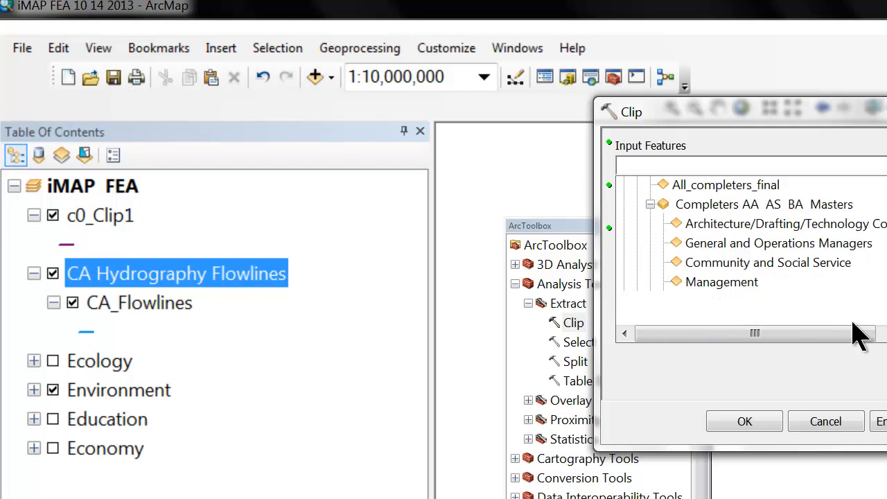
scroll(693, 236, up, 10)
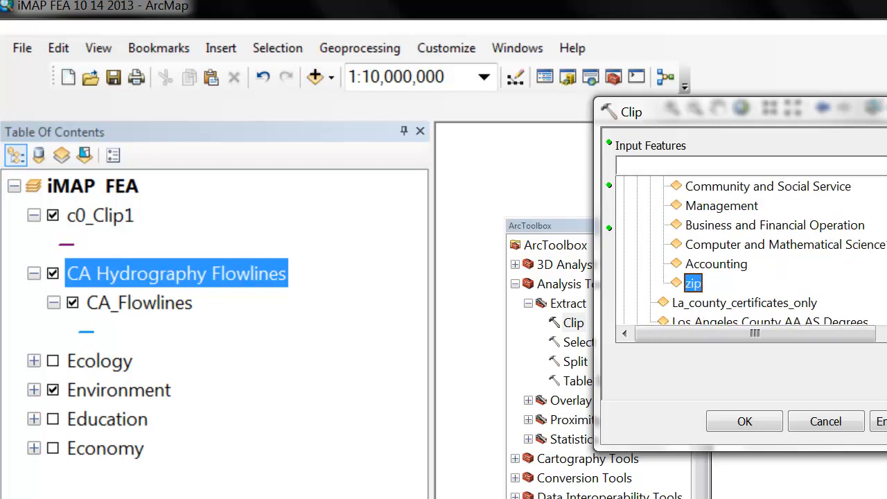
scroll(693, 260, down, 4)
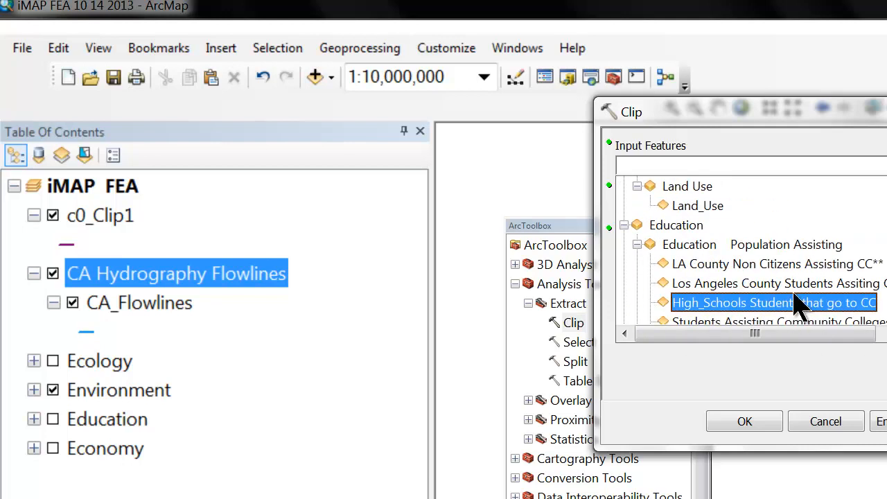
scroll(788, 270, up, 2)
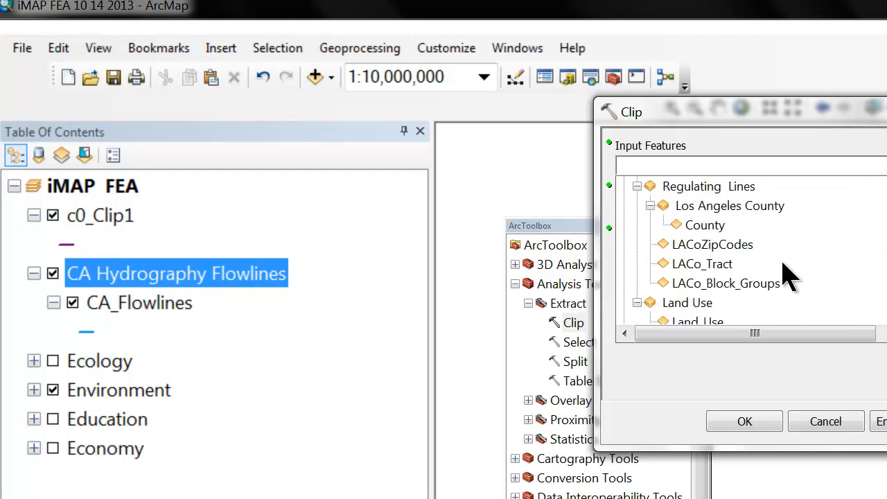
click(717, 227)
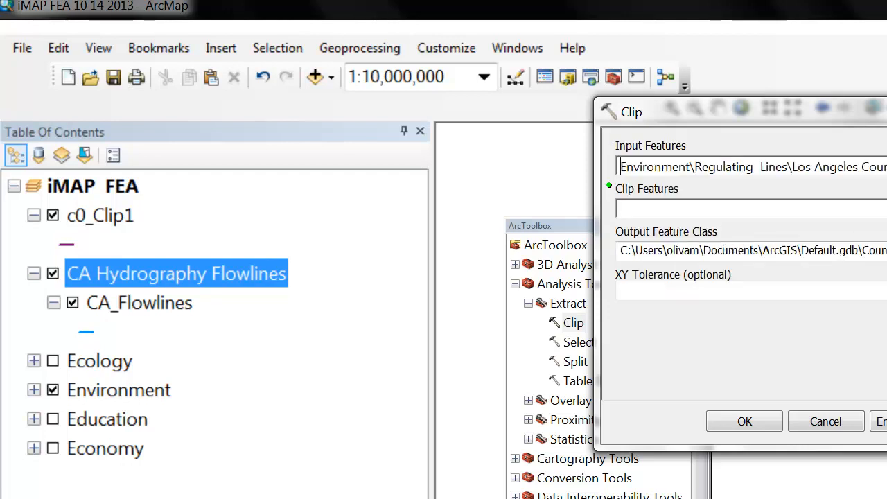
Try to clip with the CA_Flowlines layer inside CA Hydrography Flowlines as the clip features.
click(886, 208)
scroll(752, 298, up, 10)
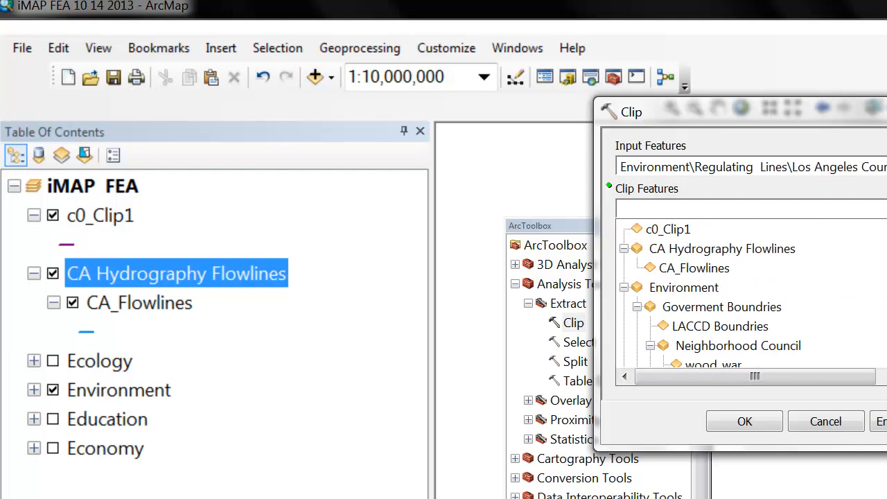
click(776, 267)
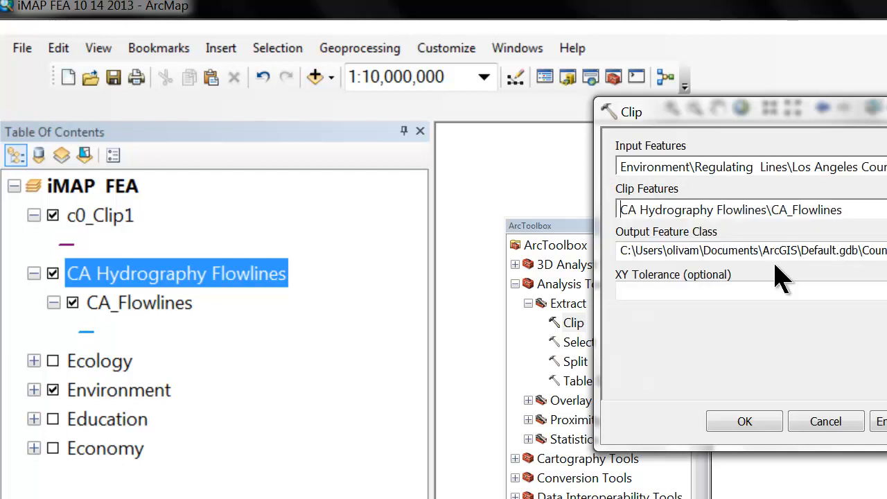
click(759, 419)
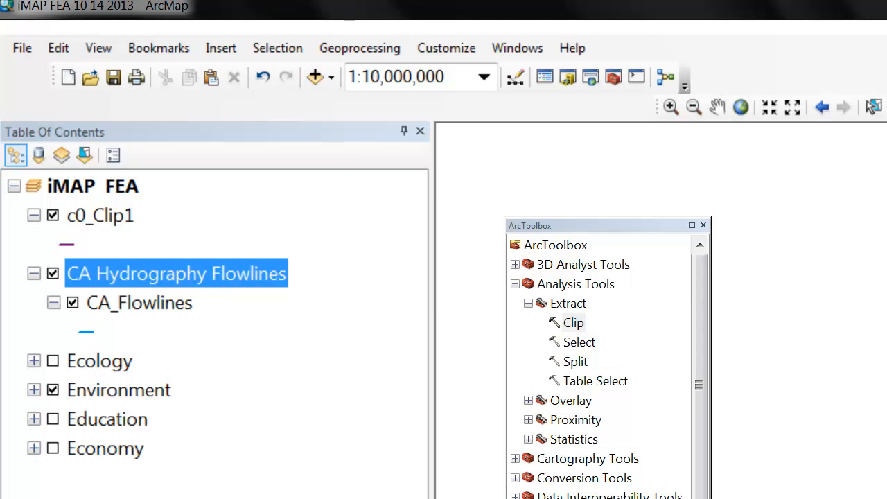
Turn off the CA Hydrography Flowlines group layer and open the attribute table of the c0_Clip1 layer.
click(140, 307)
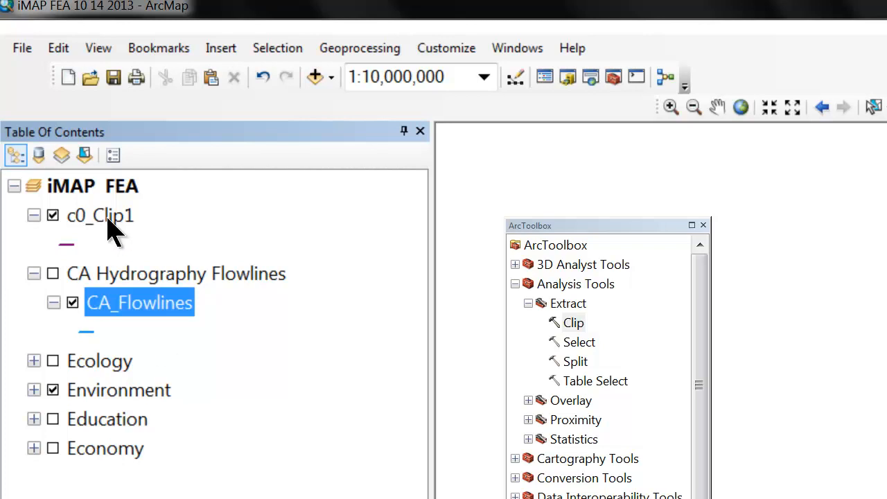
click(671, 107)
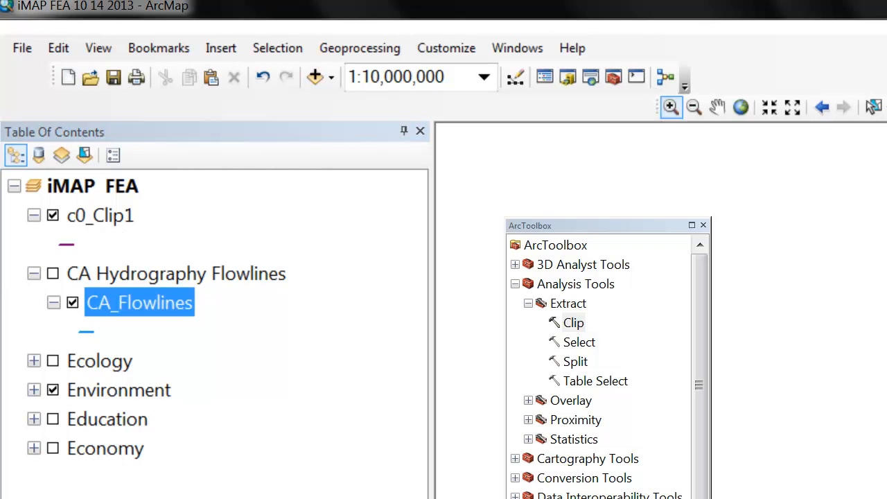
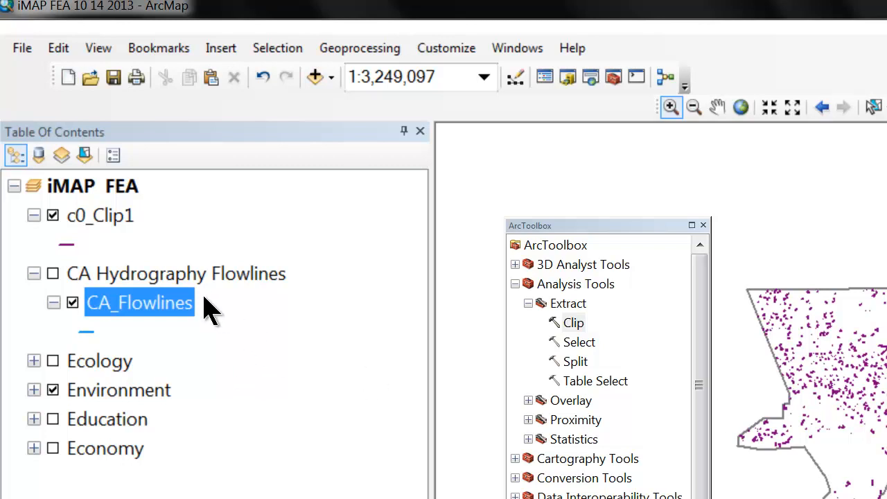
click(122, 220)
right_click(123, 220)
click(155, 183)
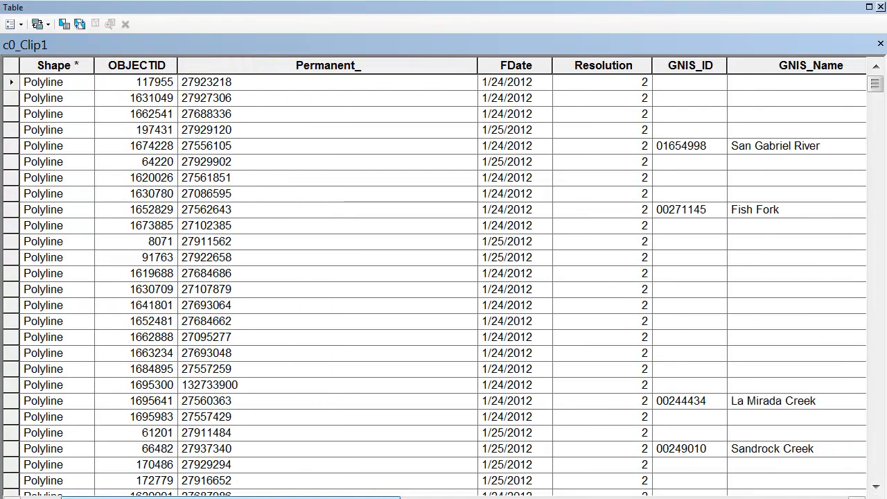
drag(603, 9, 856, 188)
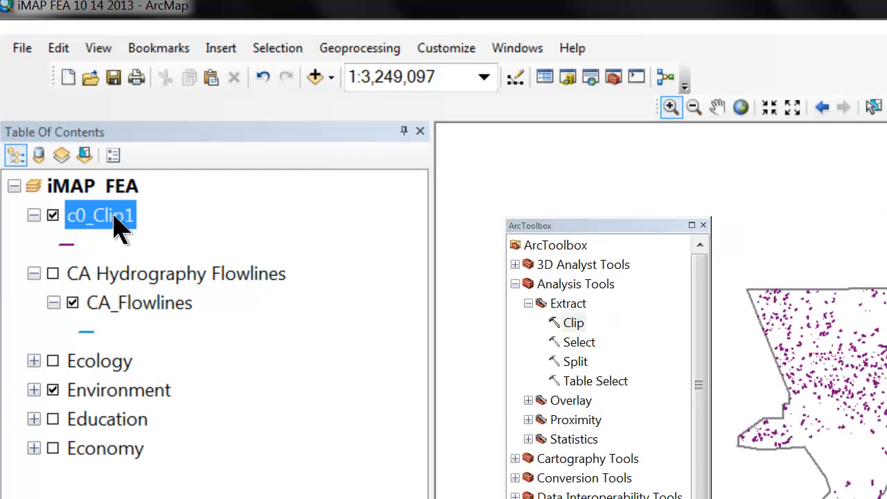
Rename the c0_Clip1 layer as LA County Hydrography Flowlines in its layer properties.
double_click(115, 217)
drag(353, 28, 814, 191)
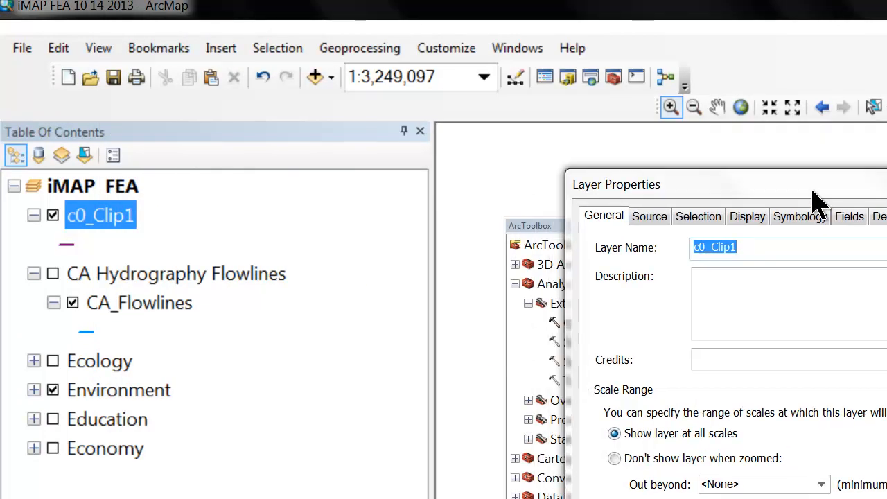
text(LA County Hydro)
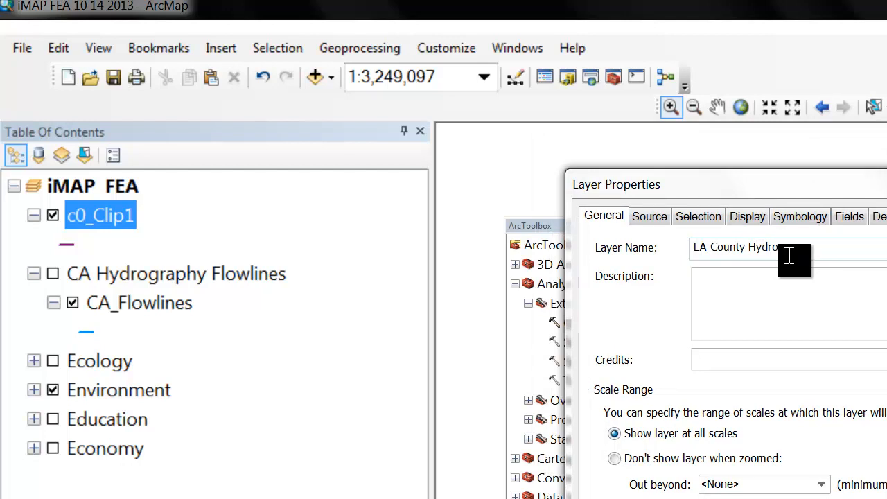
text(graphy Flowlines)
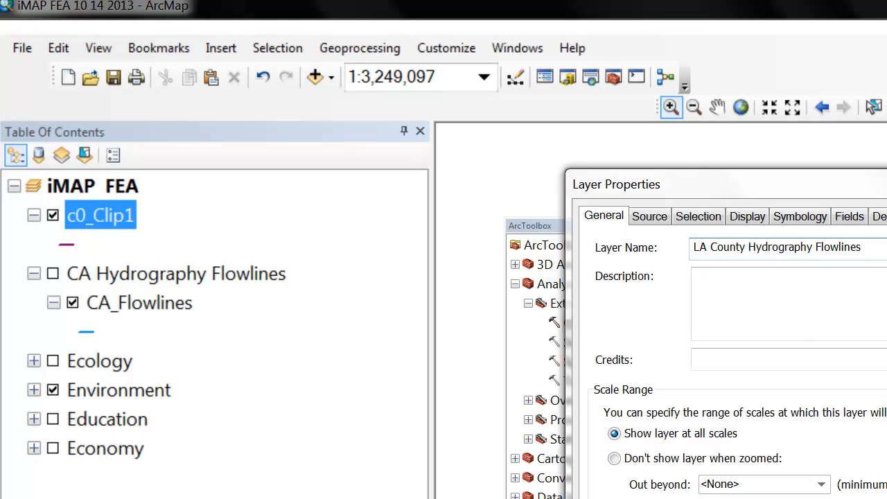
key(alt+a)
key(Return)
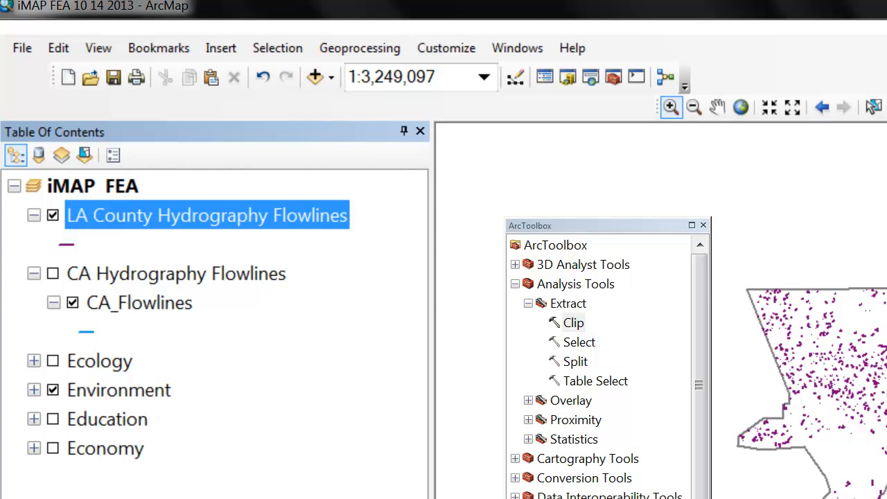
Identify a flowline inside the county on the map and review its attributes.
click(879, 331)
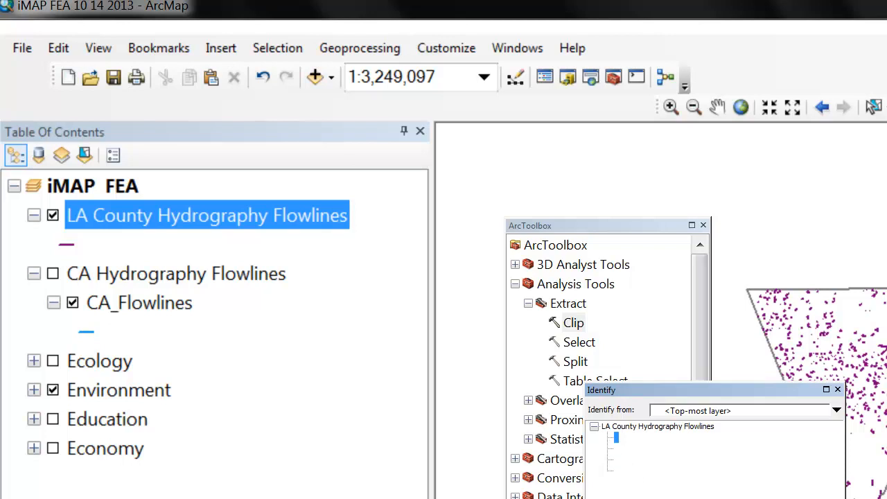
drag(724, 391, 725, 182)
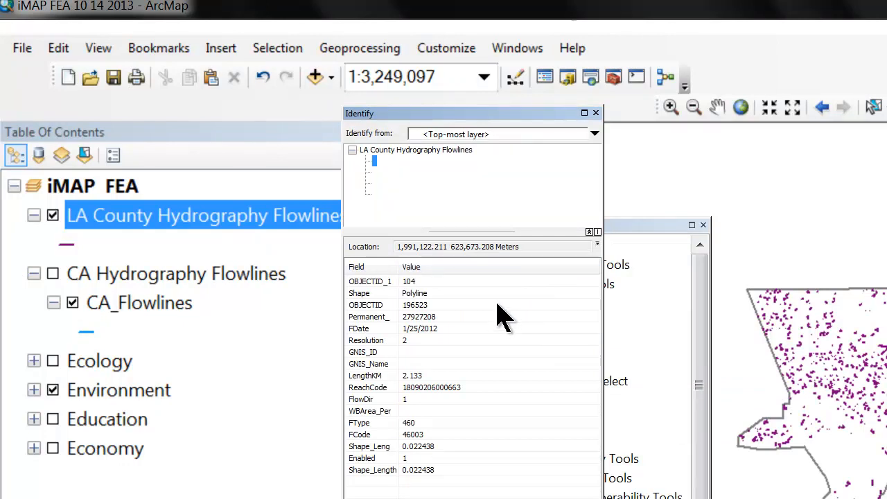
click(595, 113)
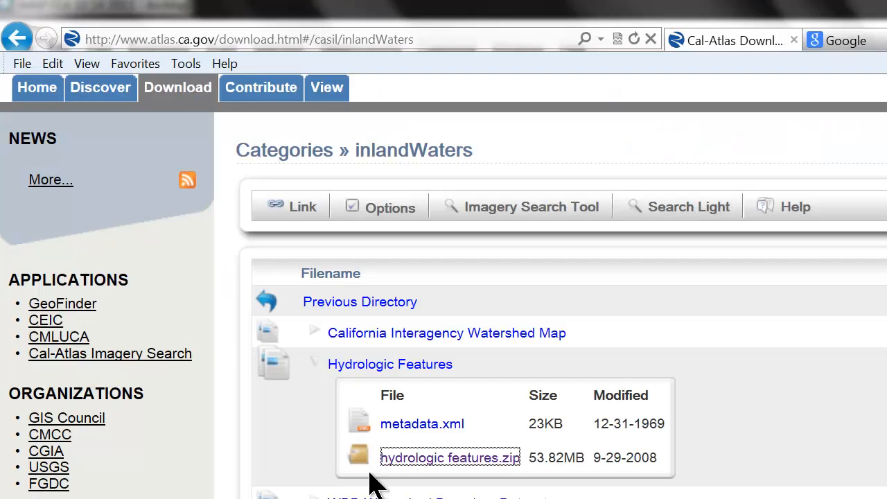
Leave the Cal-Atlas inlandWaters download page and add the hydro_poly.shp shapefile to the iMAP FEA data frame in ArcMap.
click(15, 38)
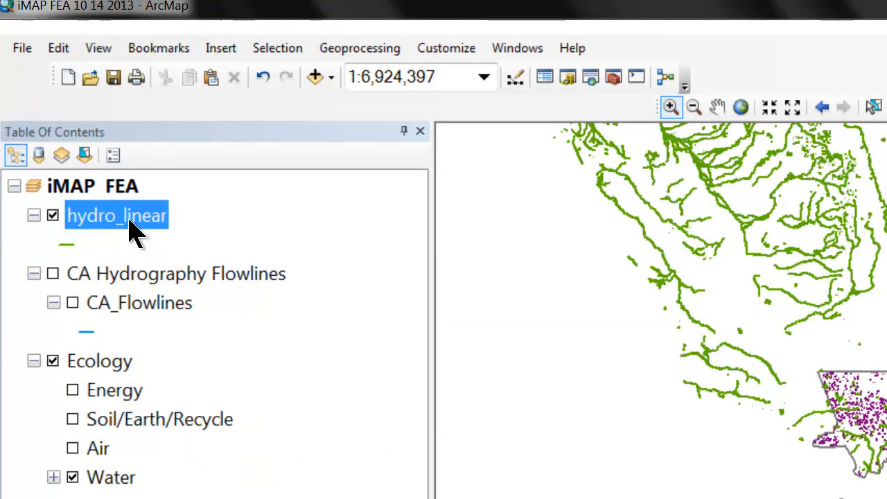
click(105, 185)
right_click(106, 186)
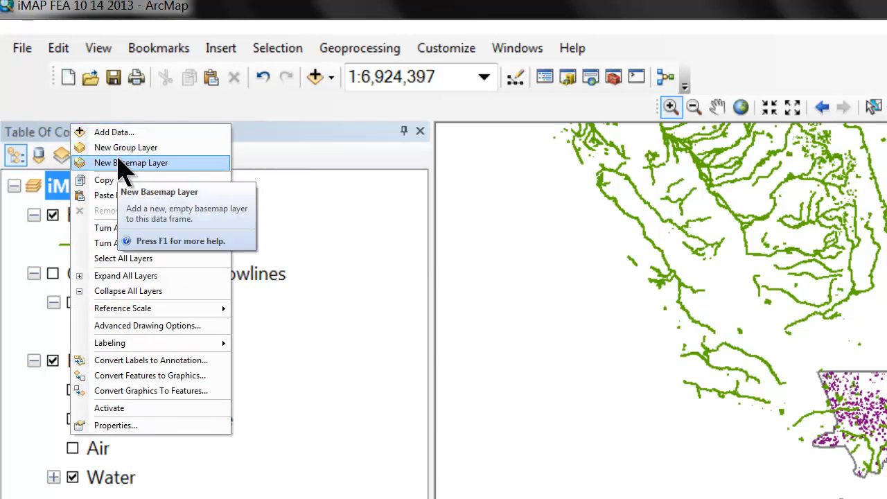
click(111, 132)
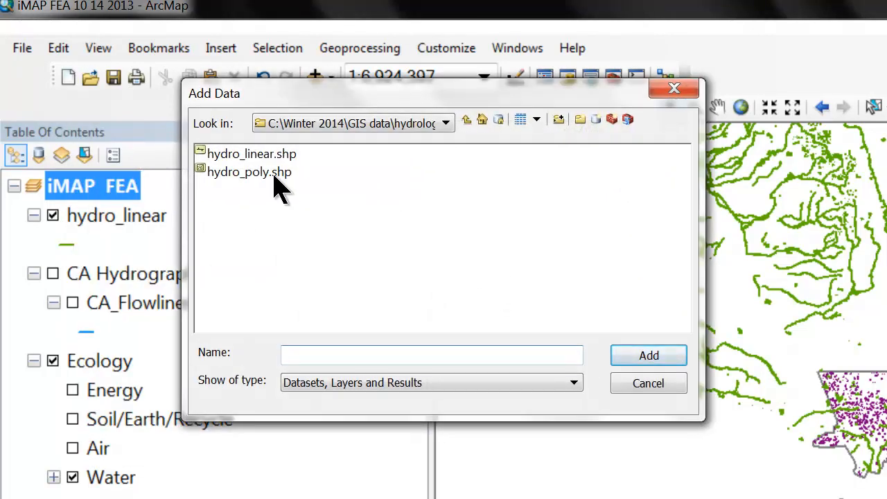
click(263, 172)
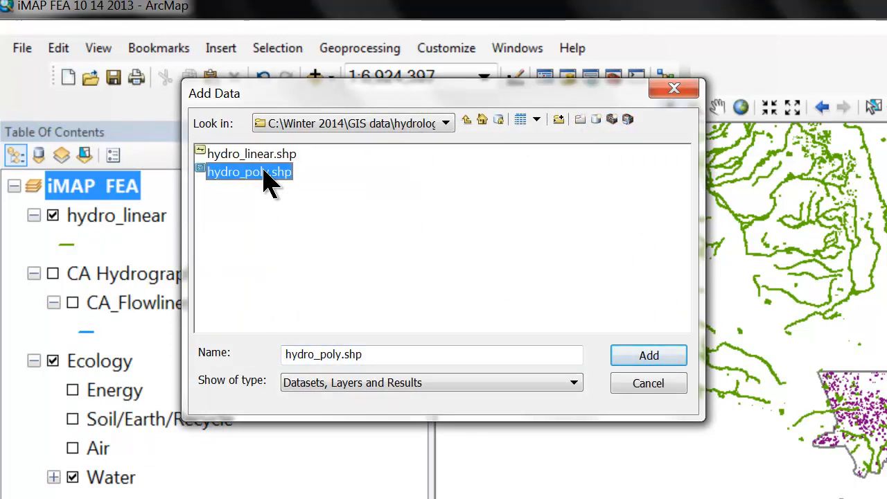
click(664, 359)
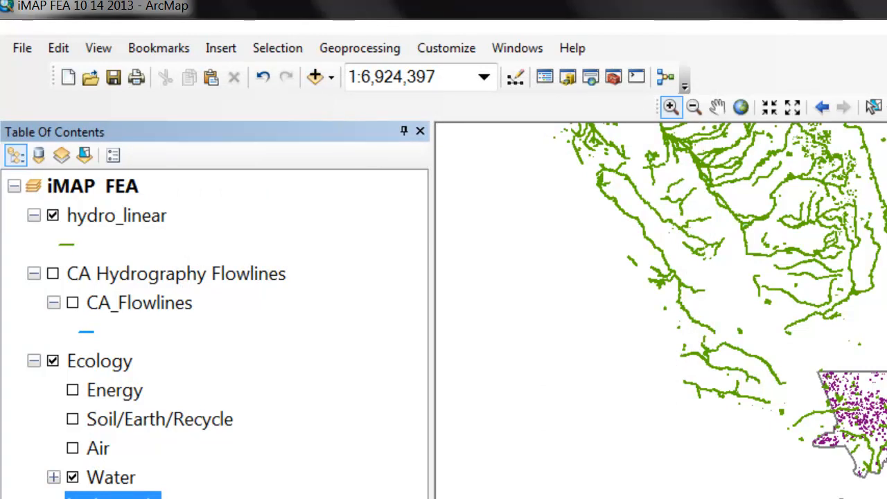
Examine the attribute table of the hydro_poly layer and close it.
right_click(79, 496)
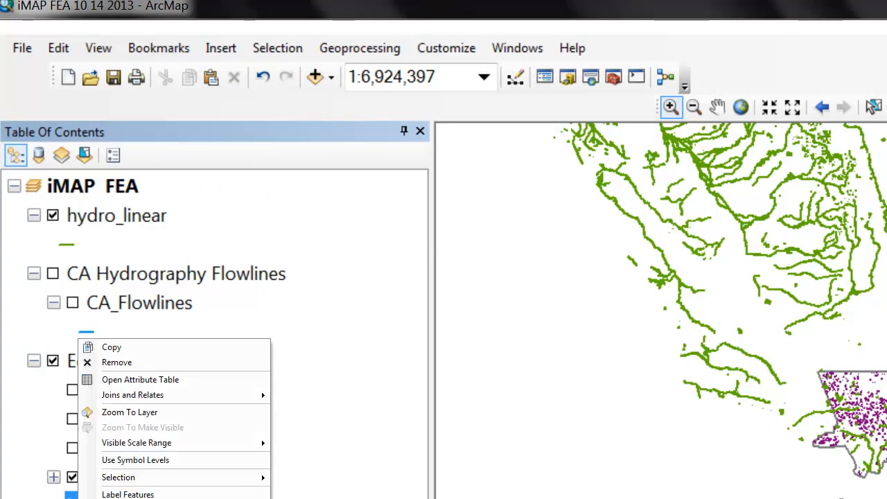
click(167, 382)
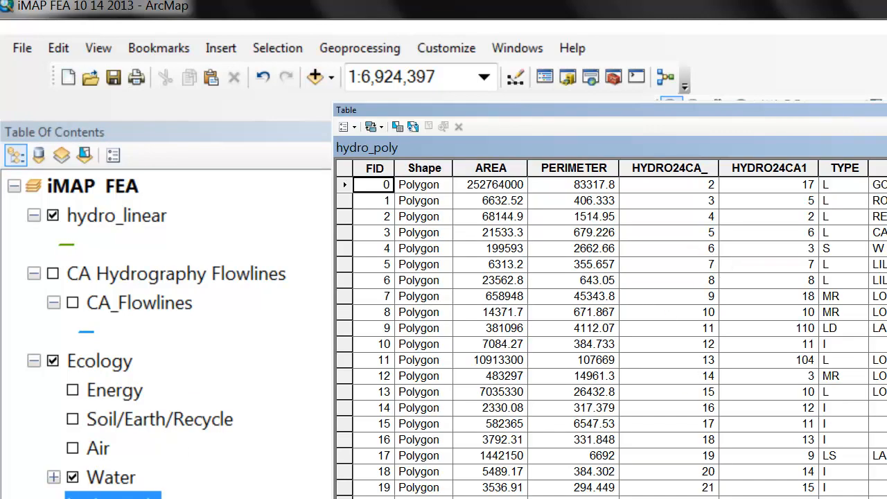
key(alt+F4)
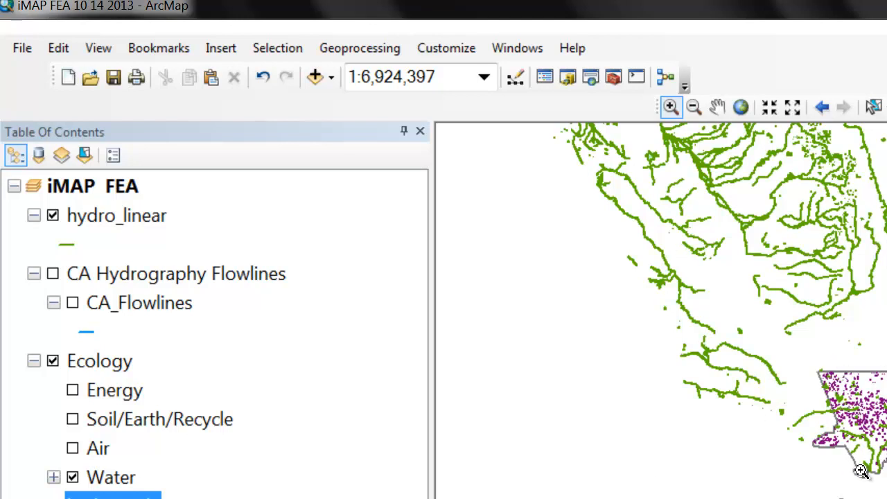
Turn off the Water group and remove the CA Hydrography Flowlines group and the hydro_poly layer from the data frame.
click(73, 478)
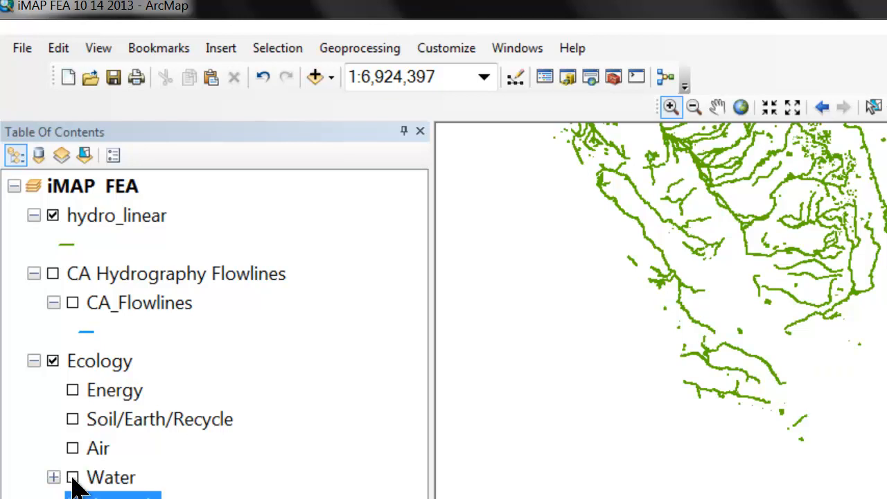
click(167, 272)
right_click(166, 273)
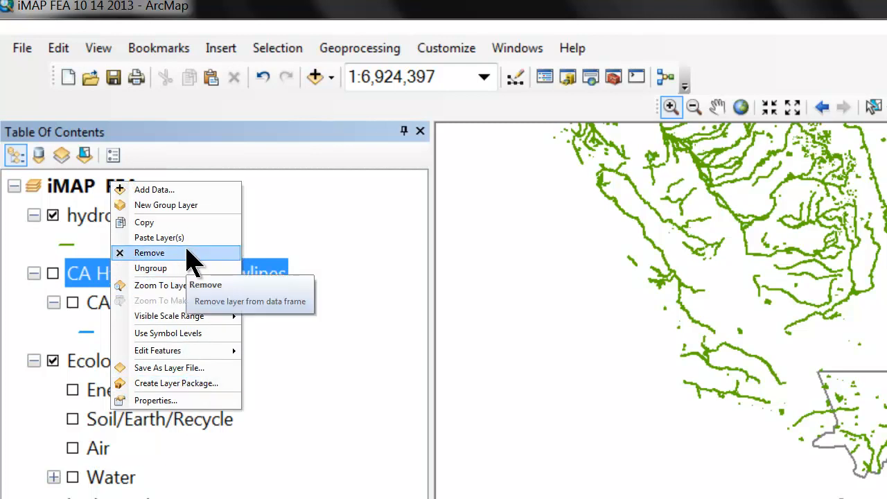
click(188, 254)
click(114, 423)
right_click(116, 427)
click(131, 308)
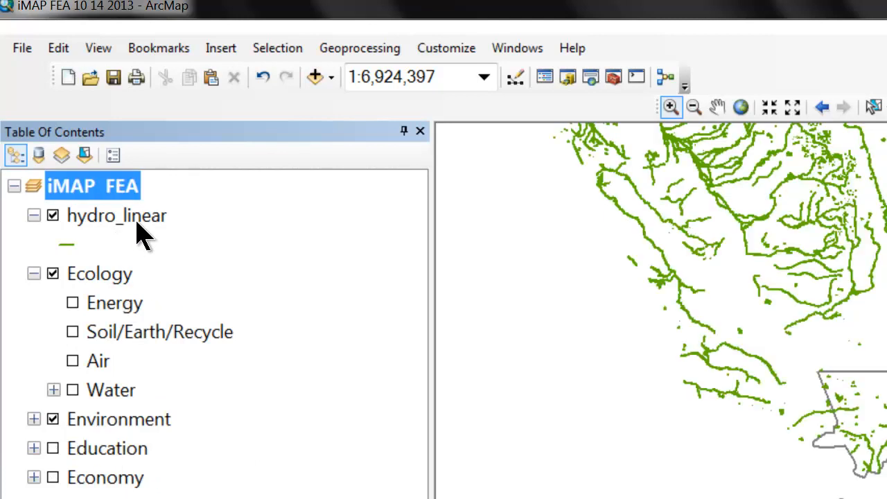
Examine the attribute table of the hydro_linear layer and close it.
right_click(138, 223)
click(178, 188)
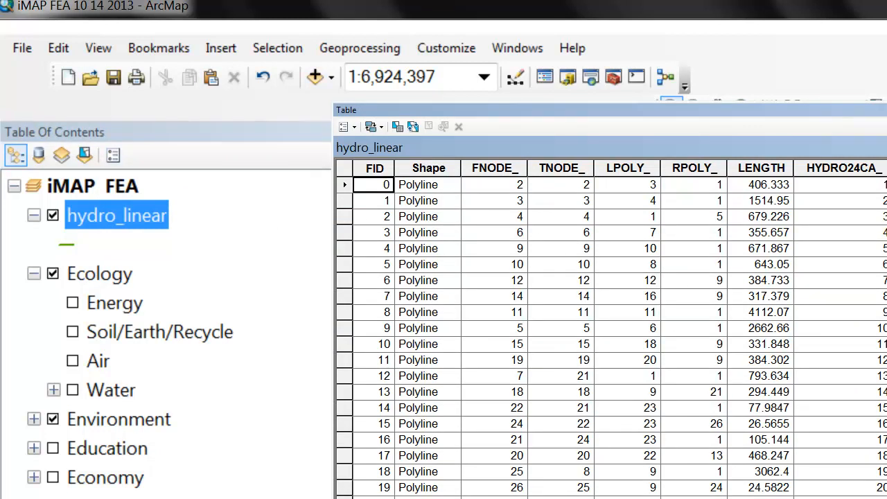
scroll(610, 333, down, 8)
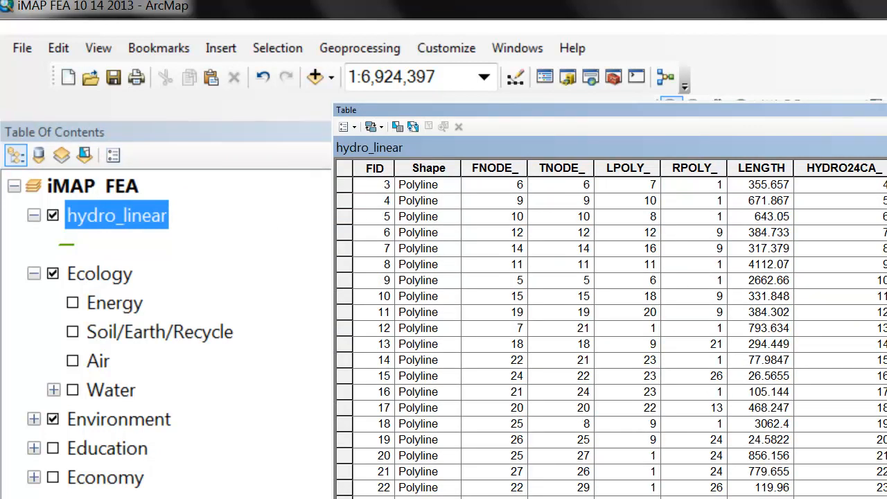
scroll(610, 333, down, 3)
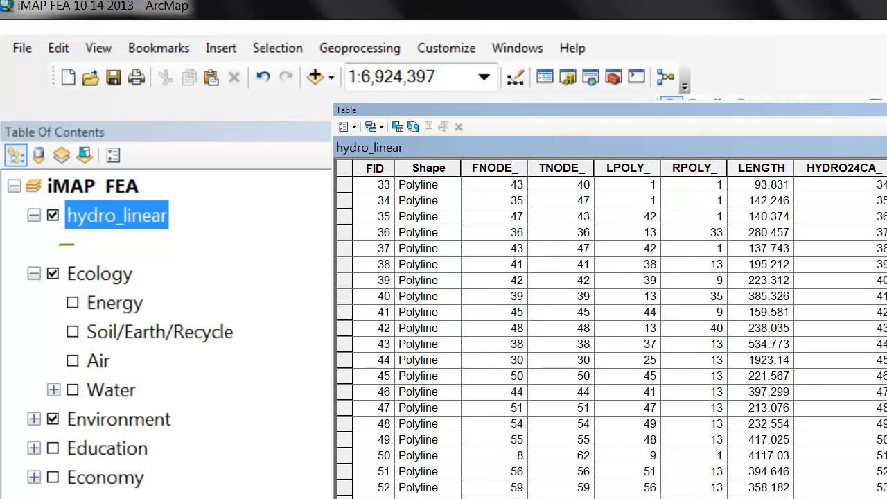
click(886, 110)
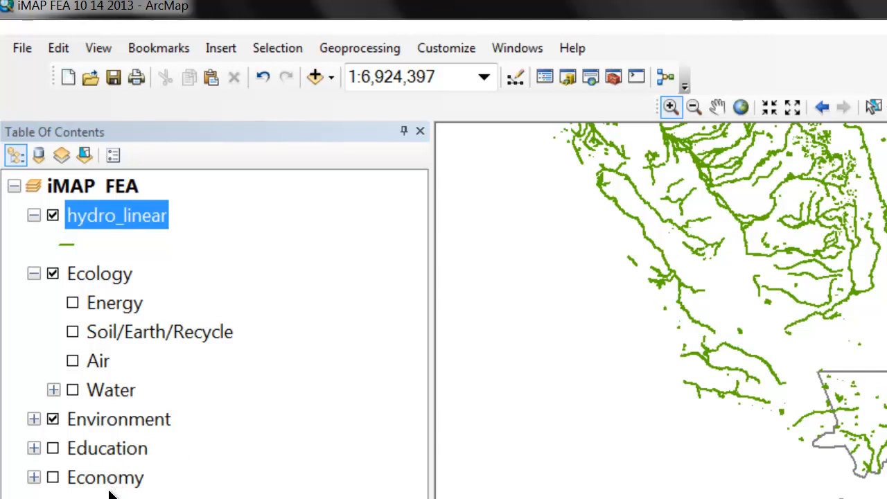
Start the Clip analysis tool with hydro_linear as the input features.
click(613, 77)
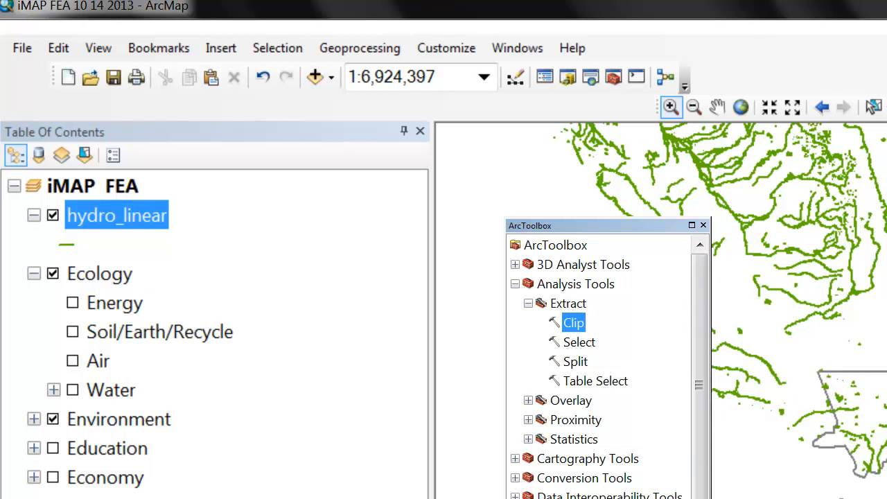
double_click(573, 325)
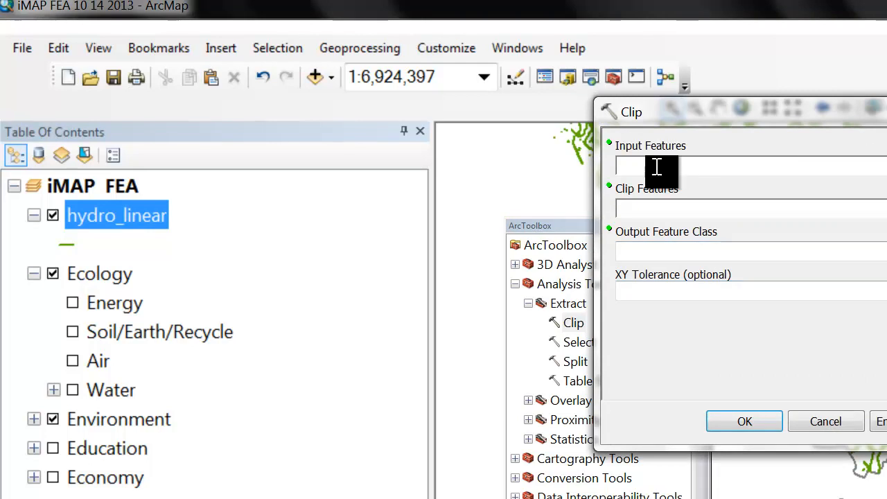
key(alt+Down)
scroll(748, 250, up, 10)
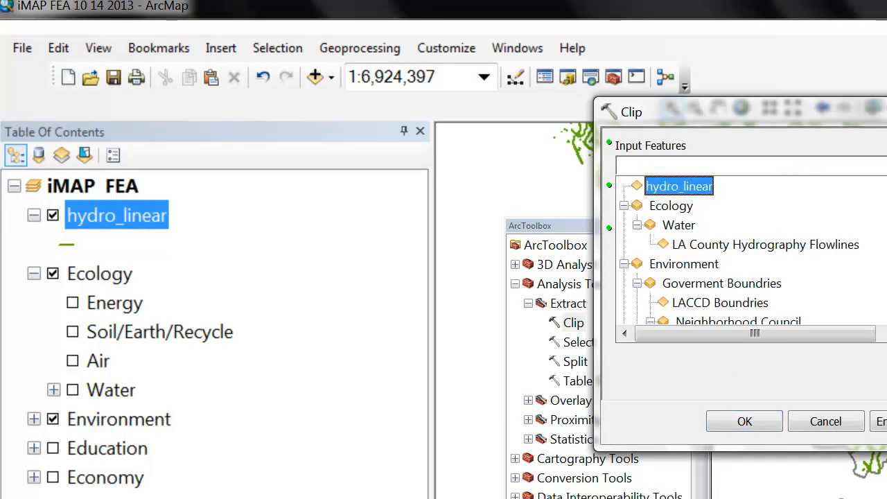
click(667, 187)
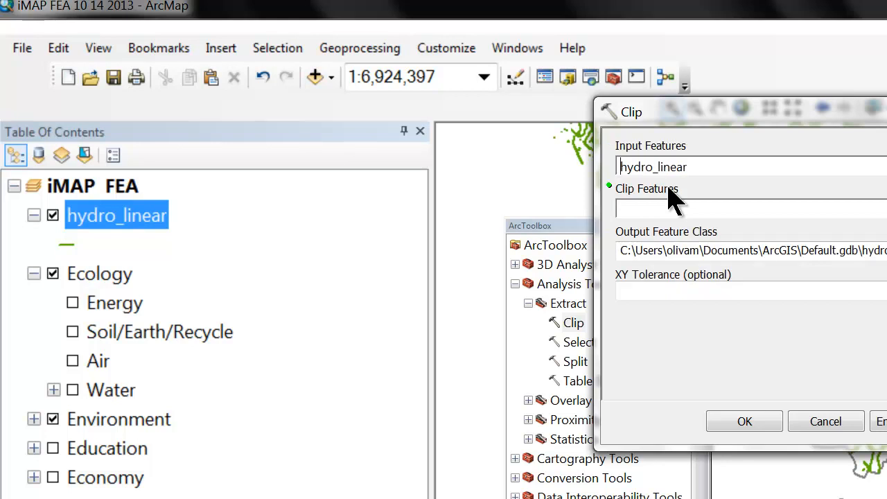
Set the clip features to the county boundary in Environment\Regulating Lines\Los Angeles County and run the clip.
key(Tab)
key(alt+Down)
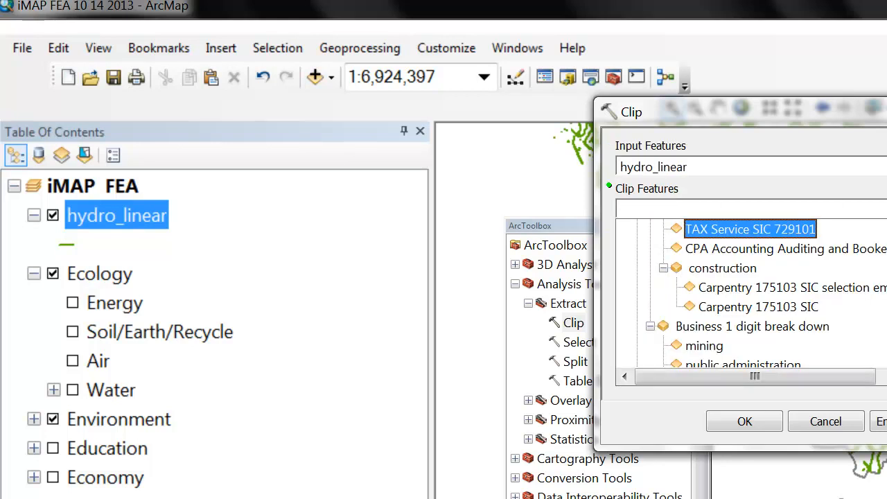
scroll(742, 298, up, 10)
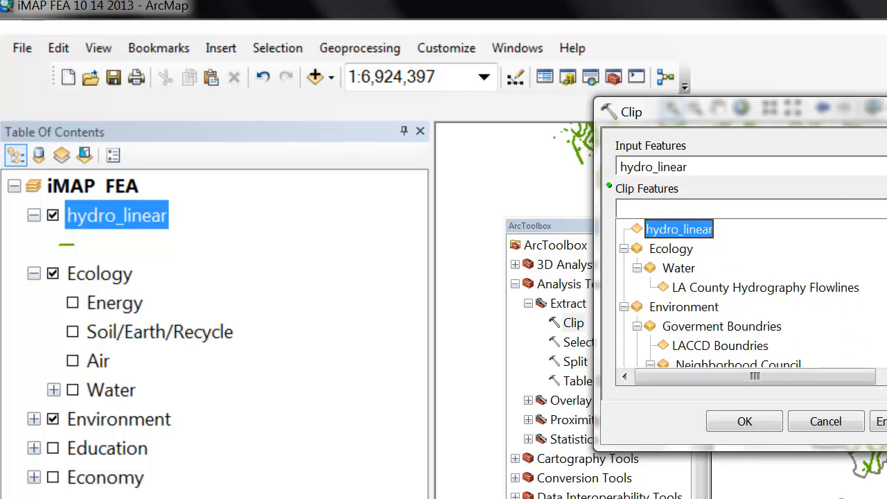
click(624, 249)
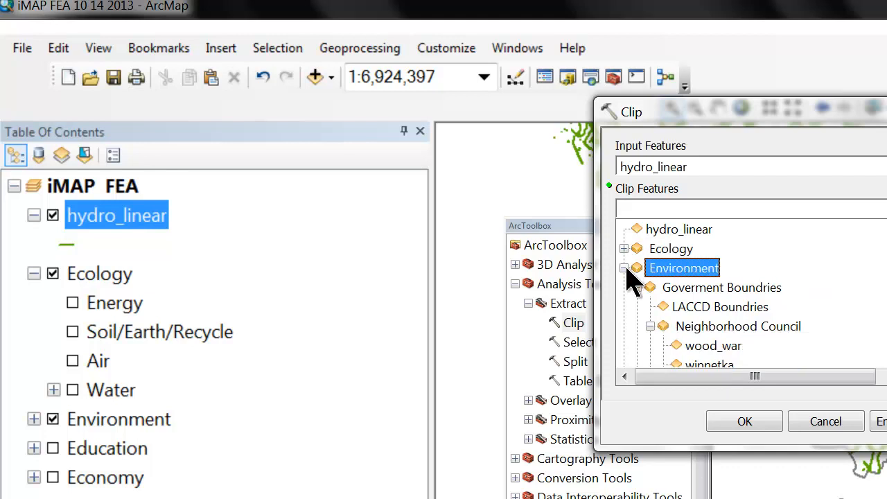
click(637, 288)
click(637, 307)
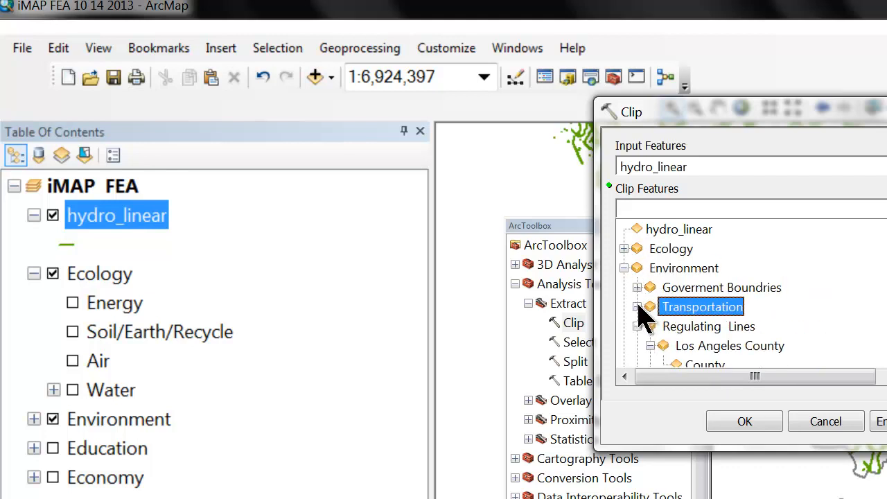
scroll(689, 367, down, 3)
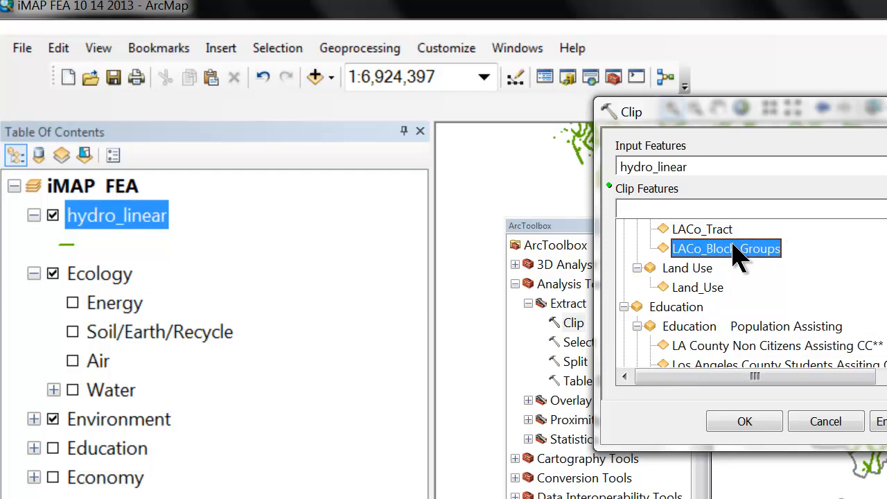
scroll(737, 253, up, 1)
click(735, 253)
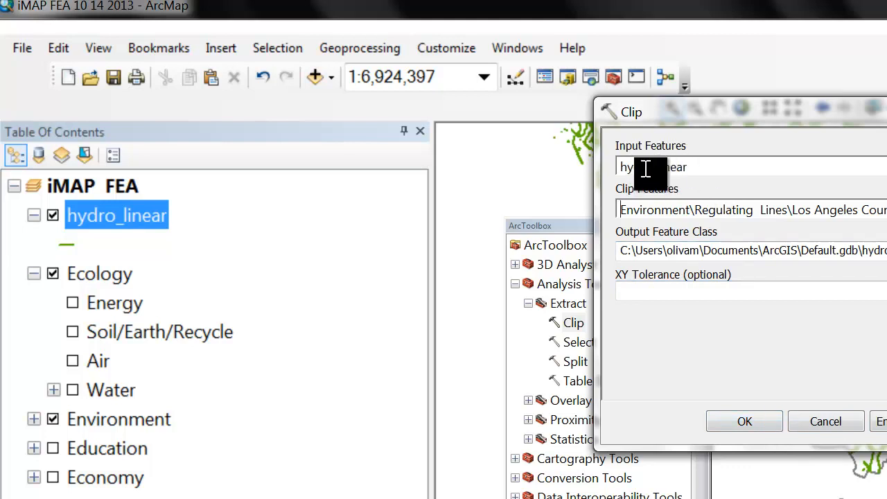
click(755, 427)
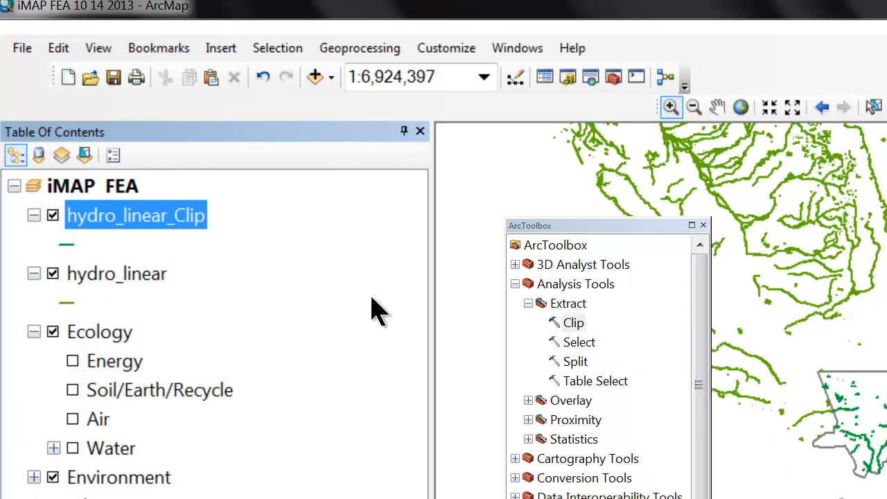
Hide the original hydro_linear layer and remove it from the data frame.
click(53, 274)
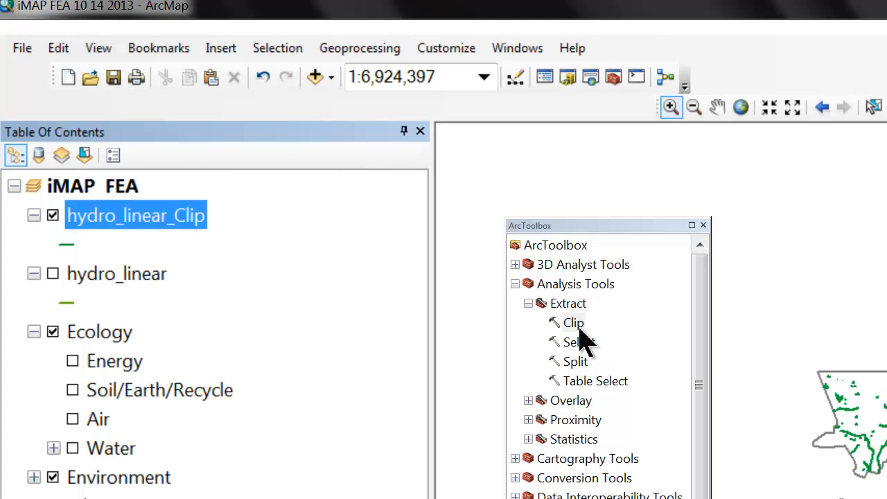
ctrl+click(138, 284)
right_click(94, 277)
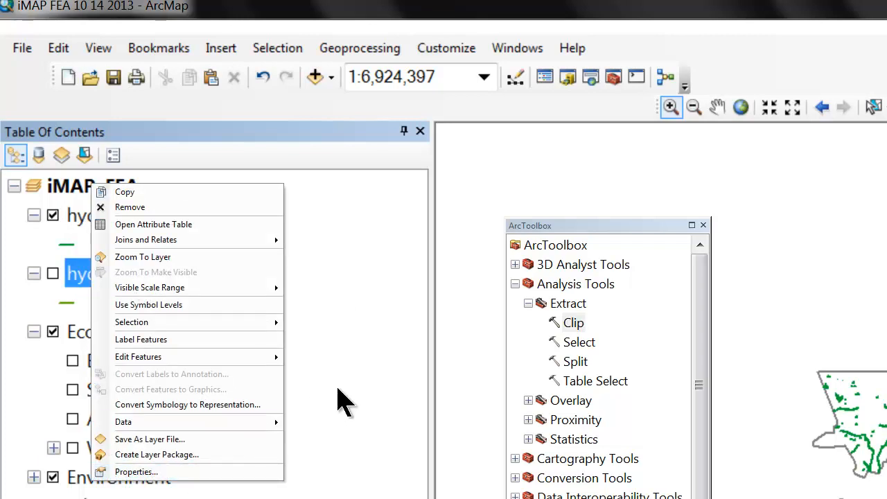
click(221, 208)
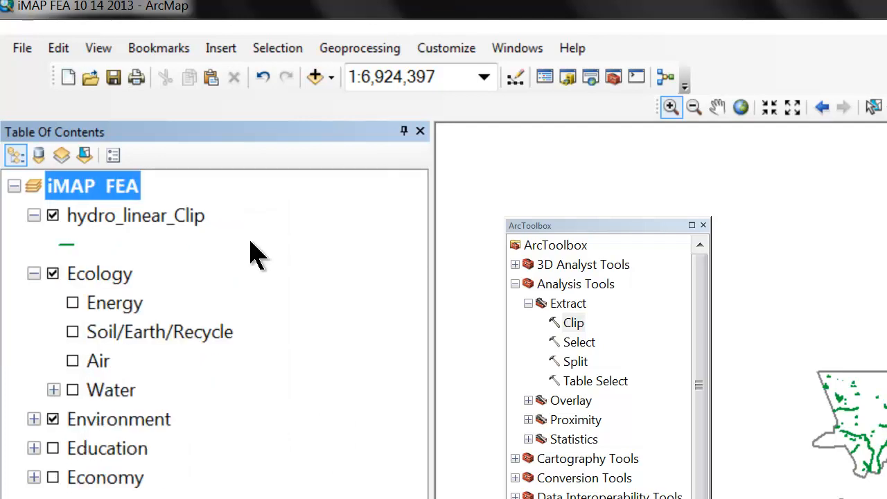
Move the hydro_linear_Clip layer into the Water group, above LA County Hydrography Flowlines.
click(53, 389)
click(151, 223)
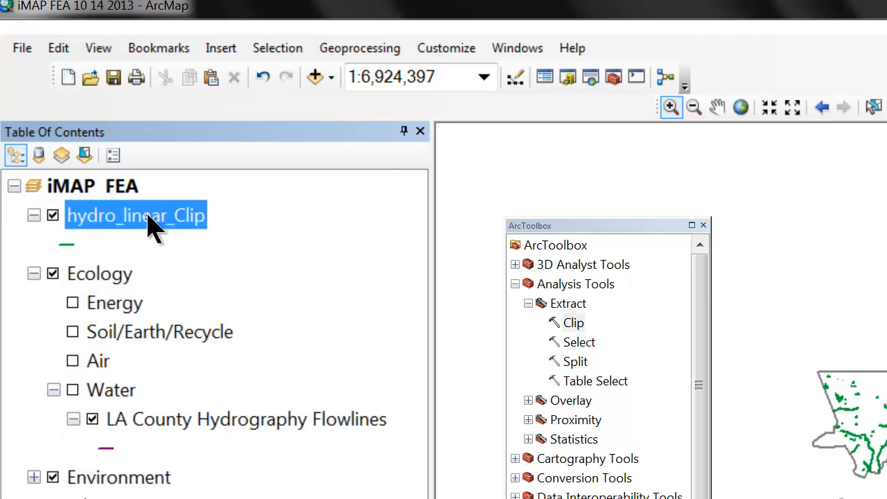
drag(151, 223, 154, 413)
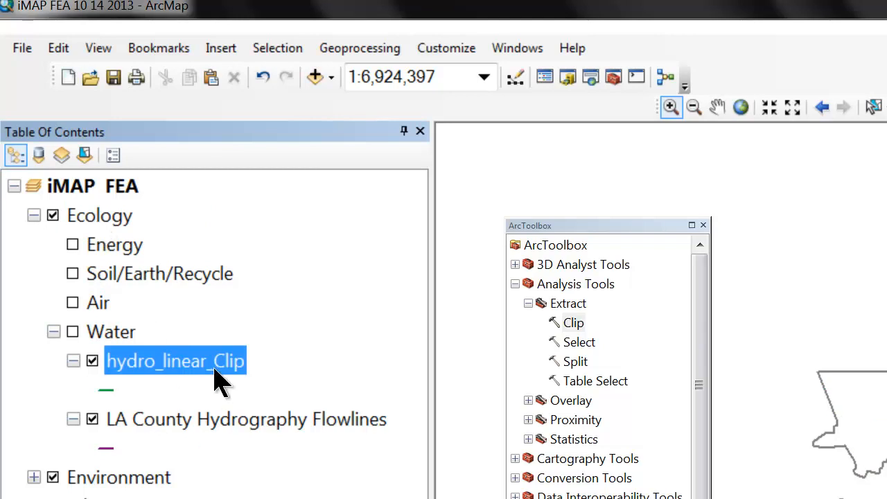
Rename the hydro_linear_Clip layer as Los Angeles County Rivers and Lakes and give it the description California Spatial Library.
right_click(190, 376)
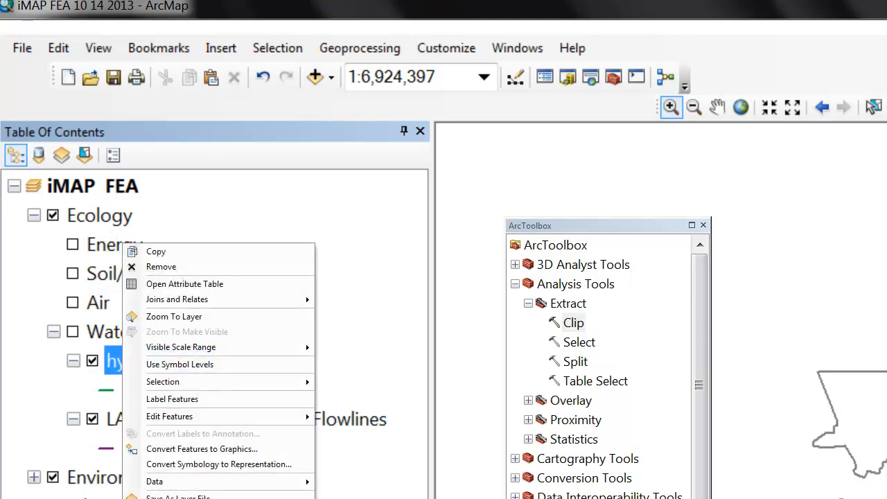
click(139, 494)
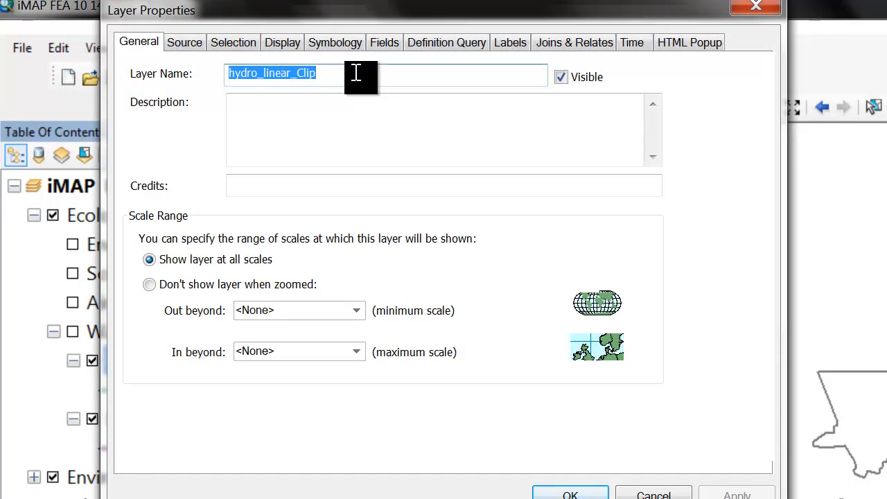
text(Los )
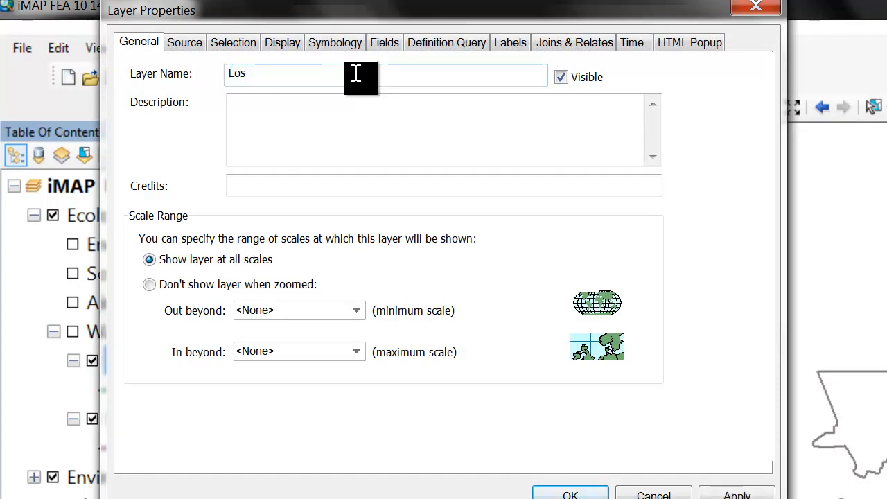
text(Angeles Coun)
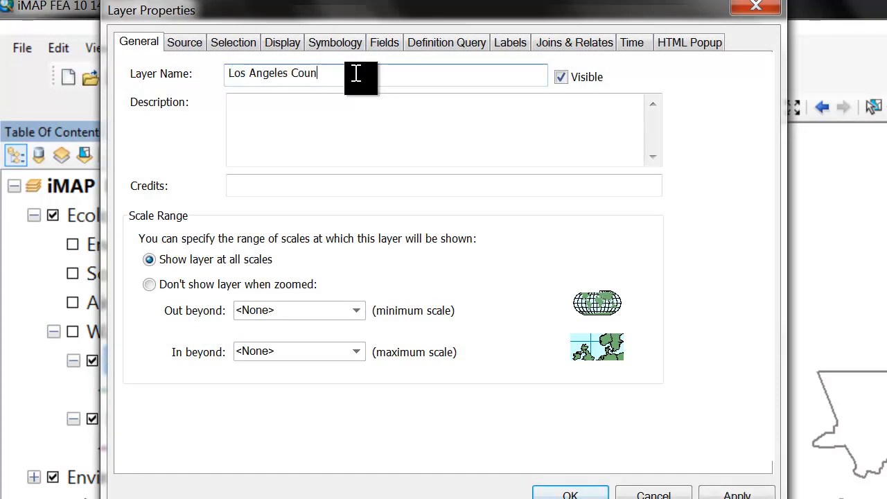
text(ty Rivers and Lakes)
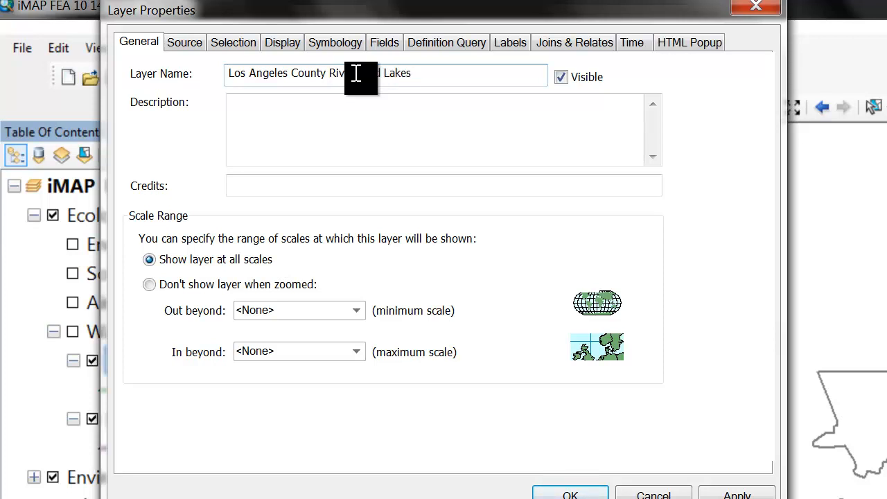
click(368, 104)
text(Cal)
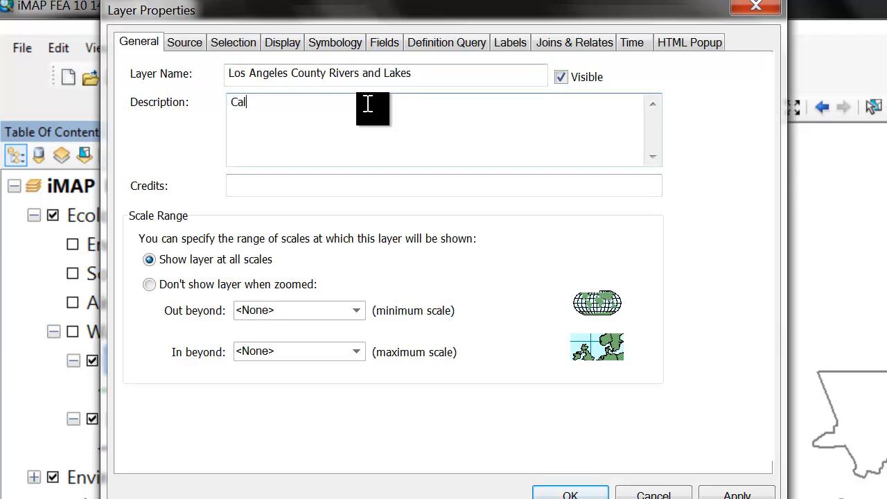
text(ifornia Spatial L)
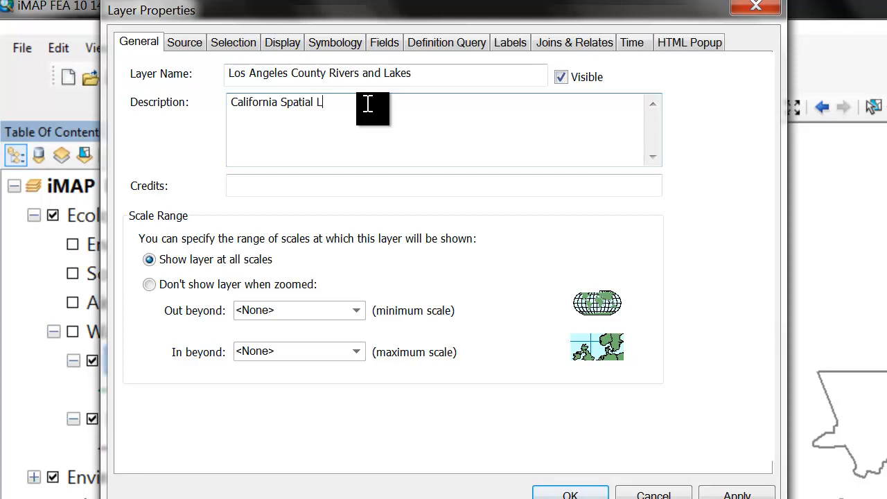
text(ibrary)
click(761, 496)
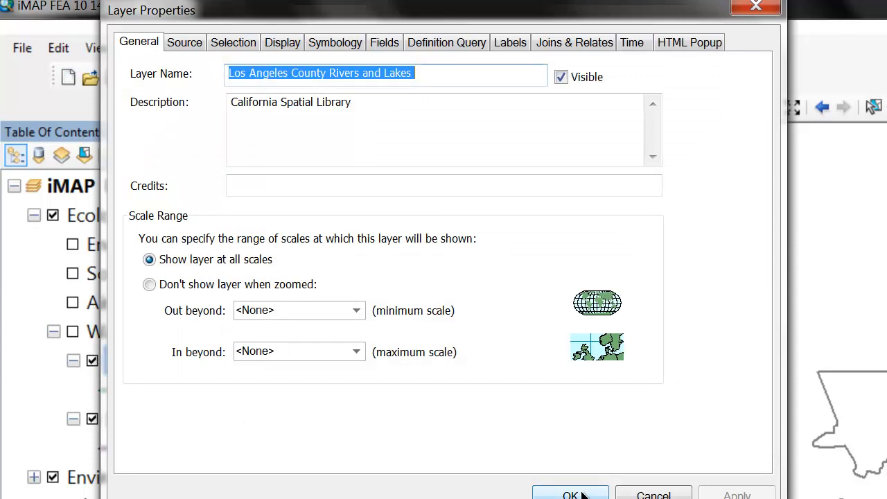
click(571, 494)
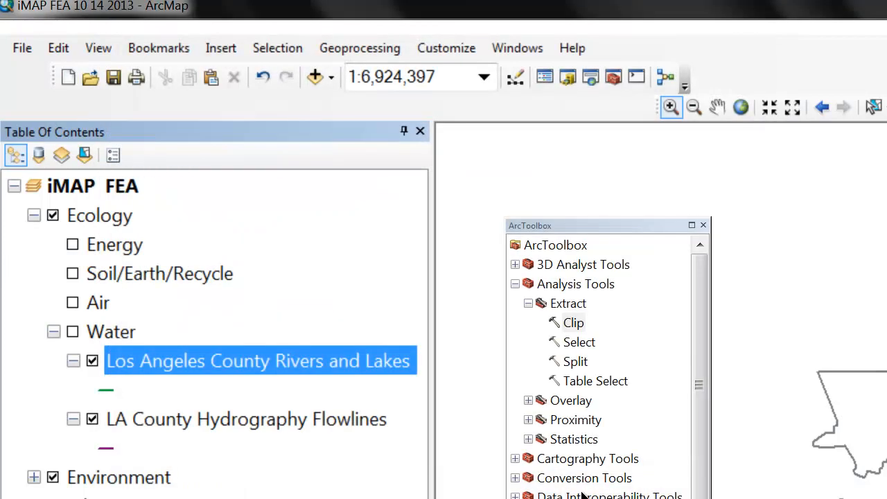
Show the Water group with LA County Hydrography Flowlines hidden, and zoom the map in on Los Angeles County.
click(72, 332)
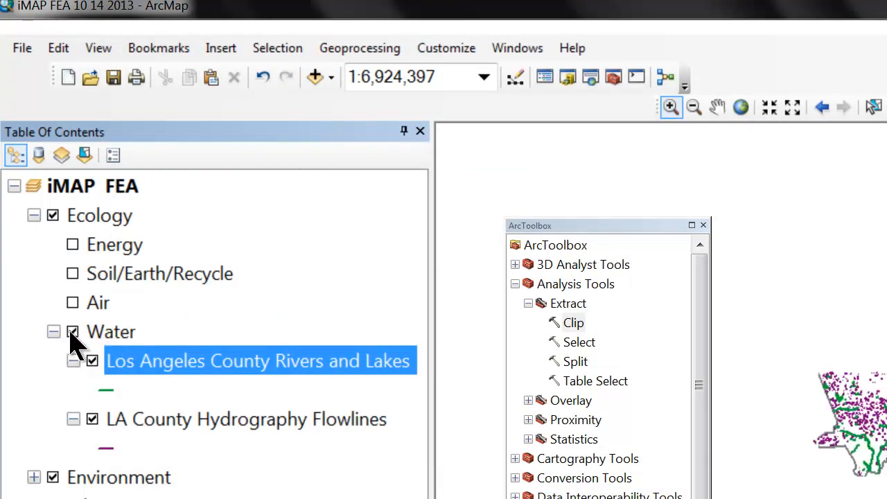
click(93, 420)
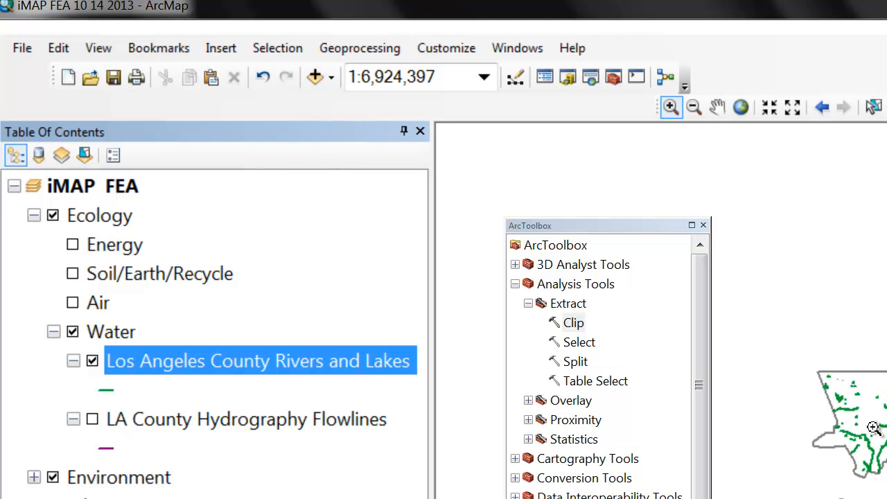
drag(880, 486, 812, 317)
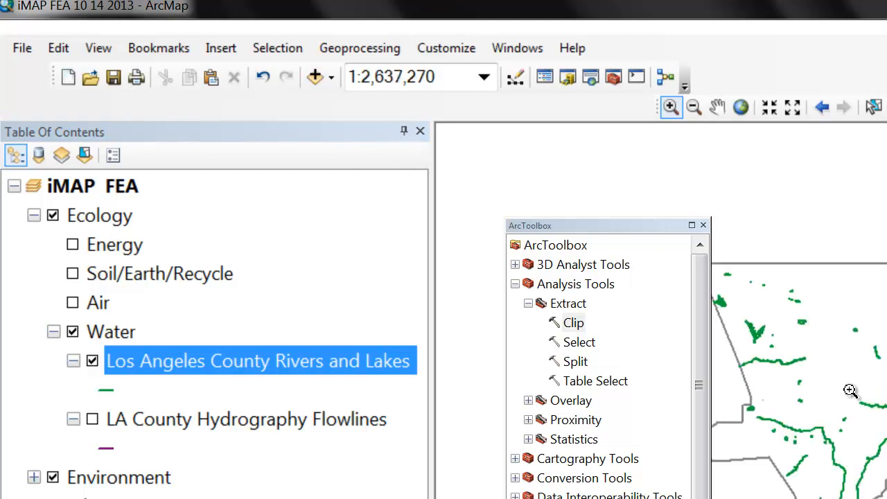